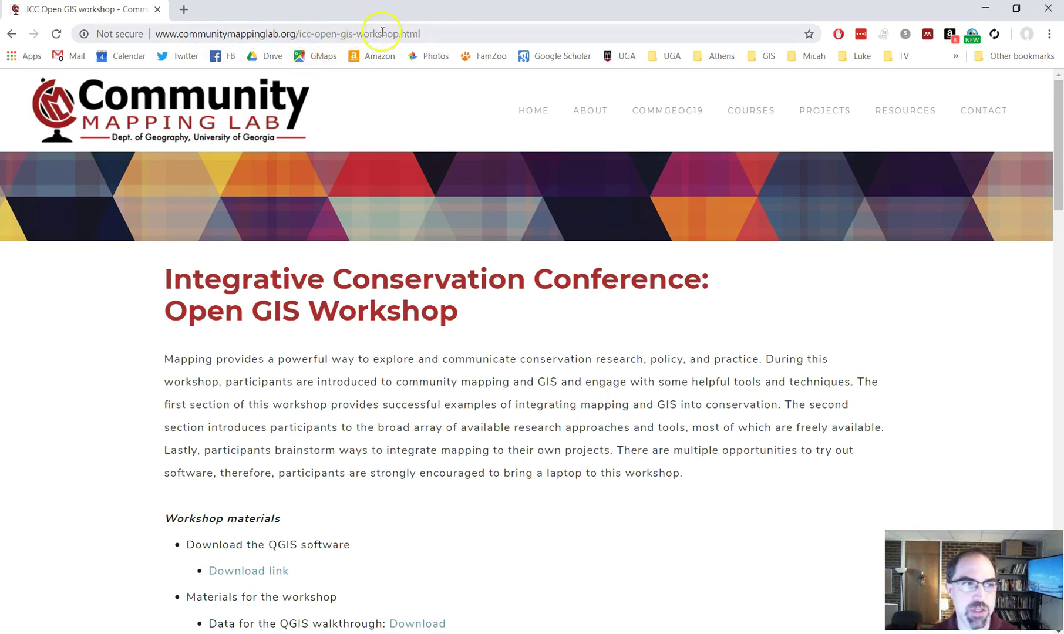
- Go to the ICC Open GIS Workshop page from the Courses menu and scroll to its workshop materials
mouse_move(769, 112)
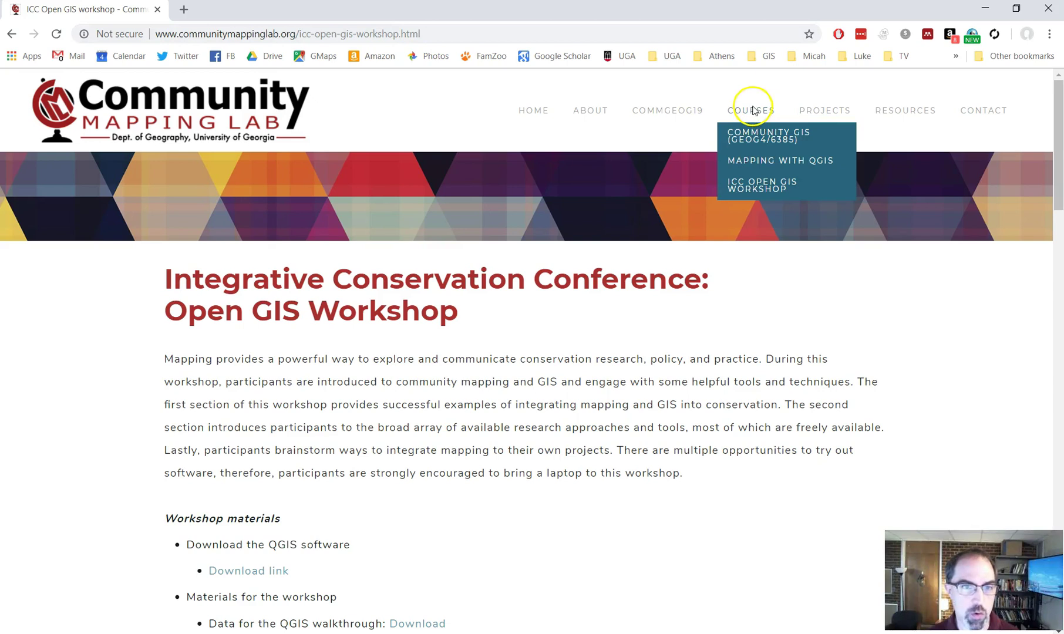
click(759, 188)
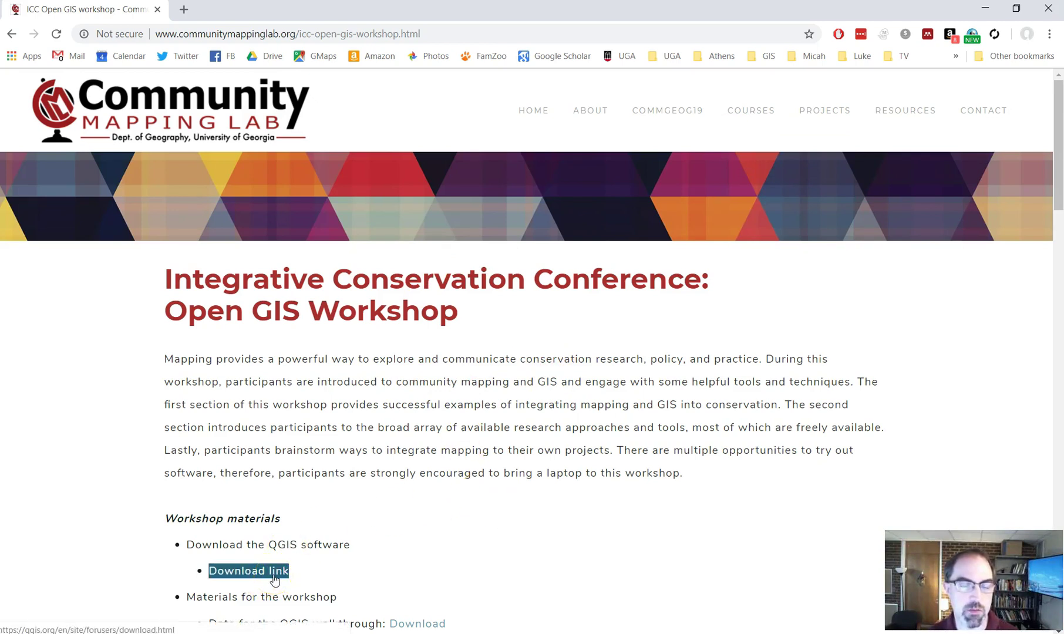
scroll(345, 549, down, 2)
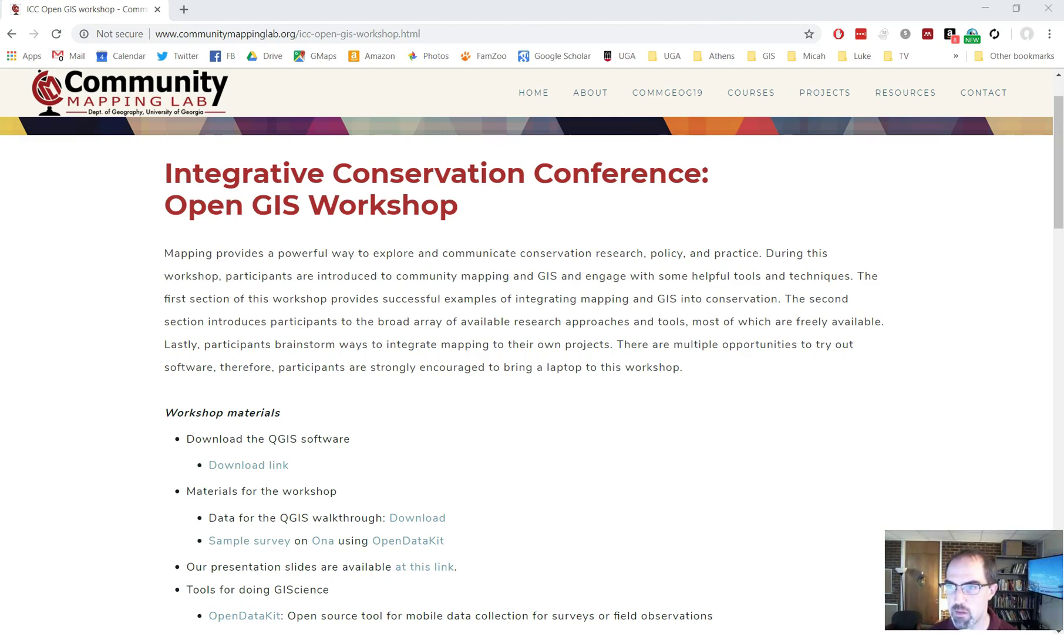
- Place the 7-Zip window showing icc_data.zip over the browser, with the qgis data folder window beside it
drag(1034, 187, 481, 46)
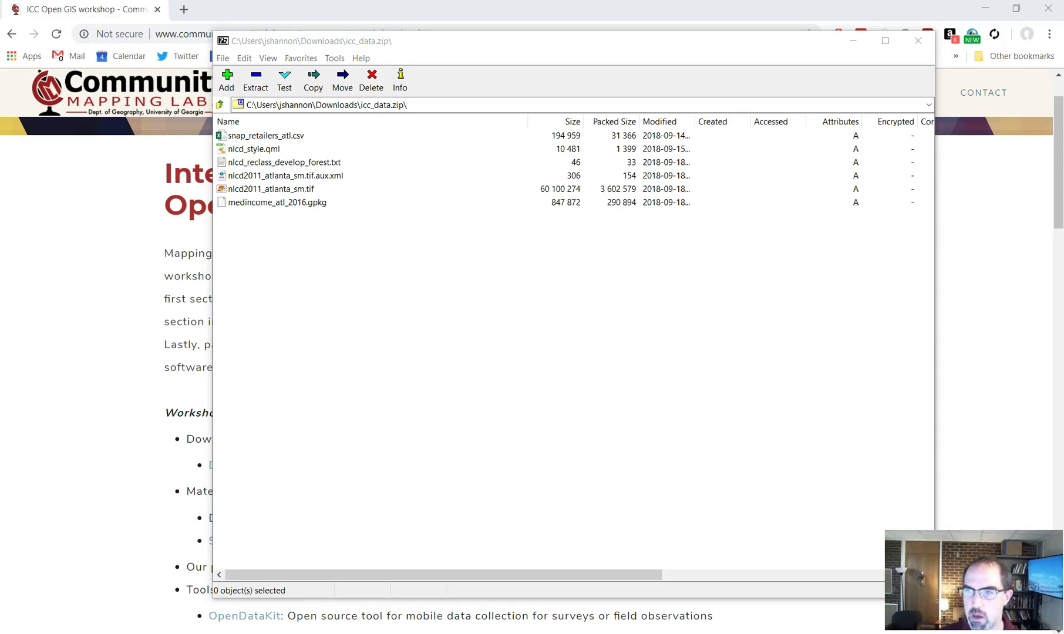
drag(1063, 376, 667, 220)
- Copy all six files from icc_data.zip into the qgis data folder and close 7-Zip
drag(312, 234, 266, 135)
ctrl+click(272, 149)
click(284, 259)
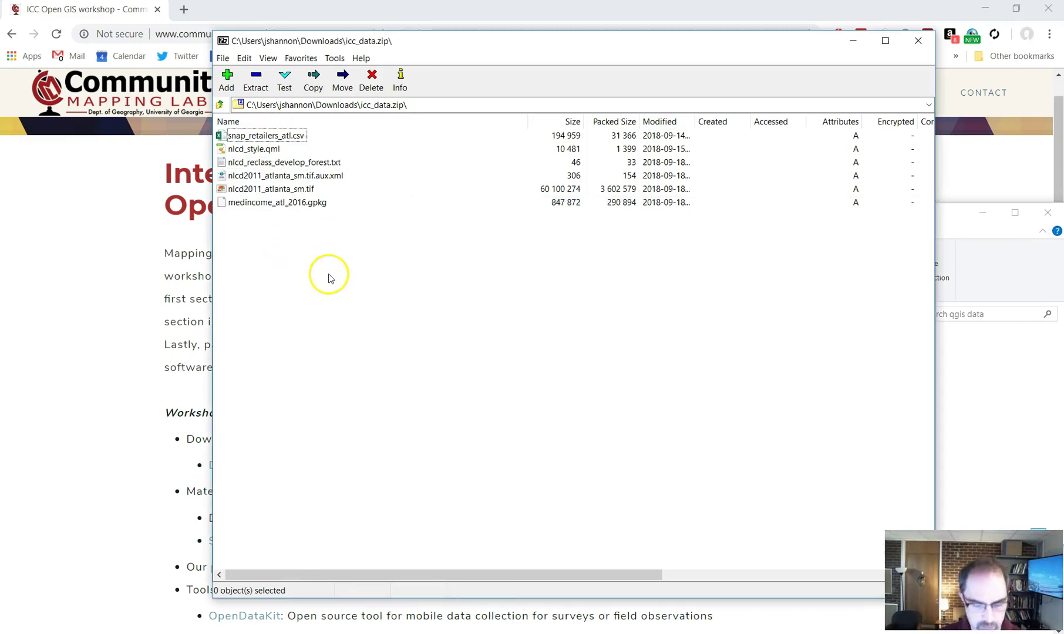
key(ctrl+a)
drag(256, 147, 1017, 423)
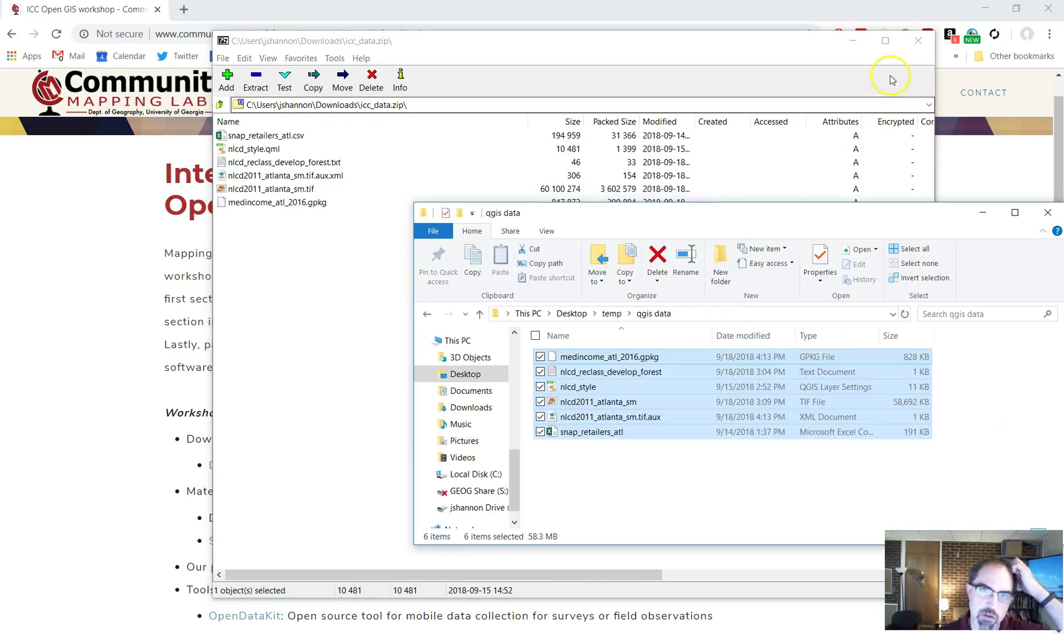
click(919, 42)
drag(864, 214, 677, 199)
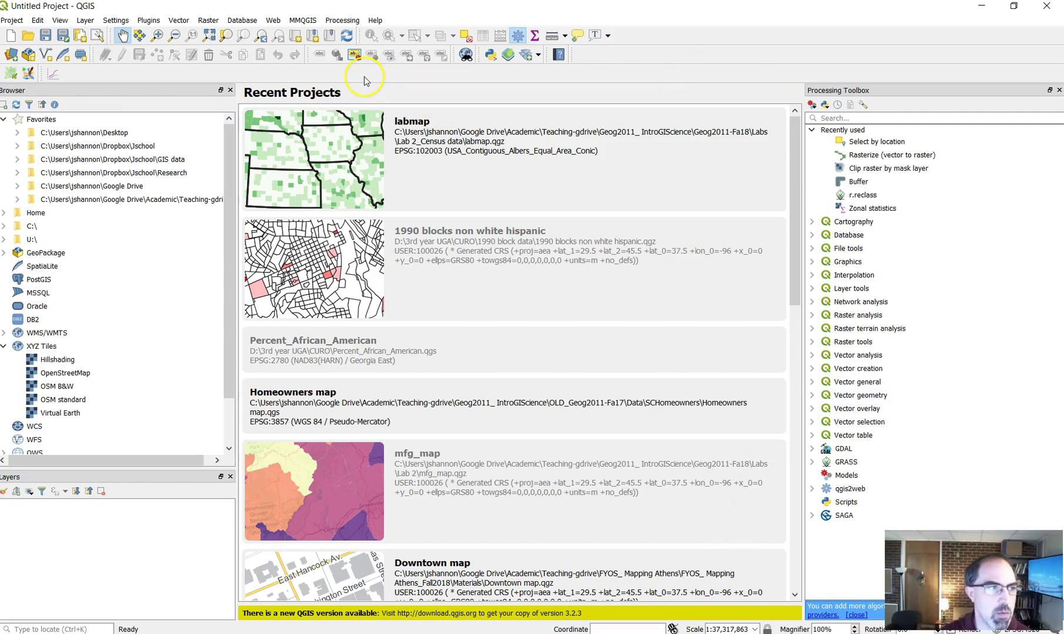
- Show the Layer menu's Add Layer submenu in the untitled QGIS project
click(38, 77)
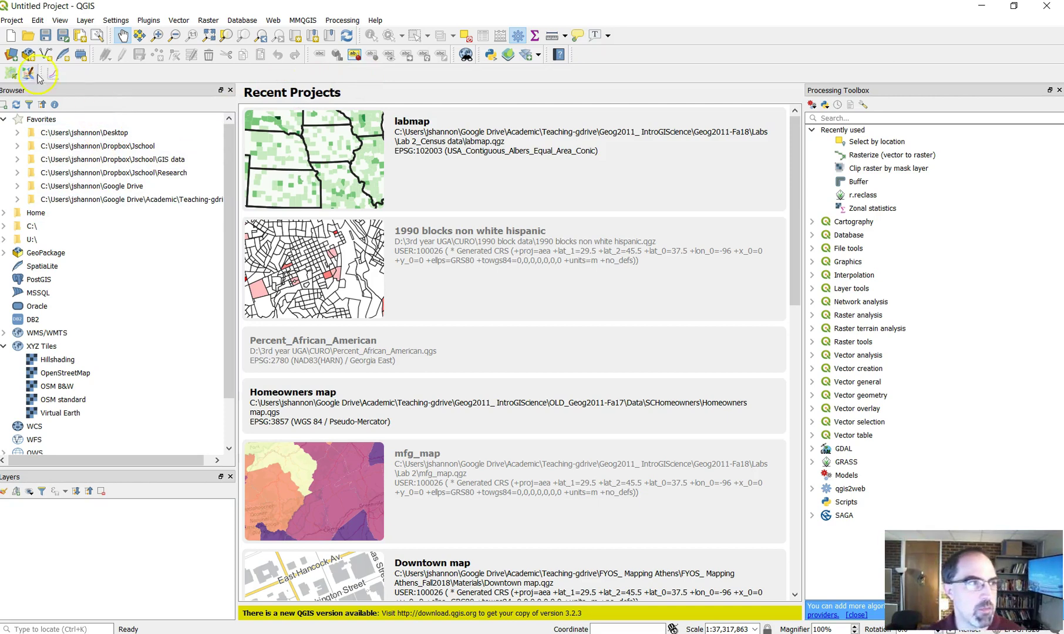
click(86, 21)
mouse_move(98, 62)
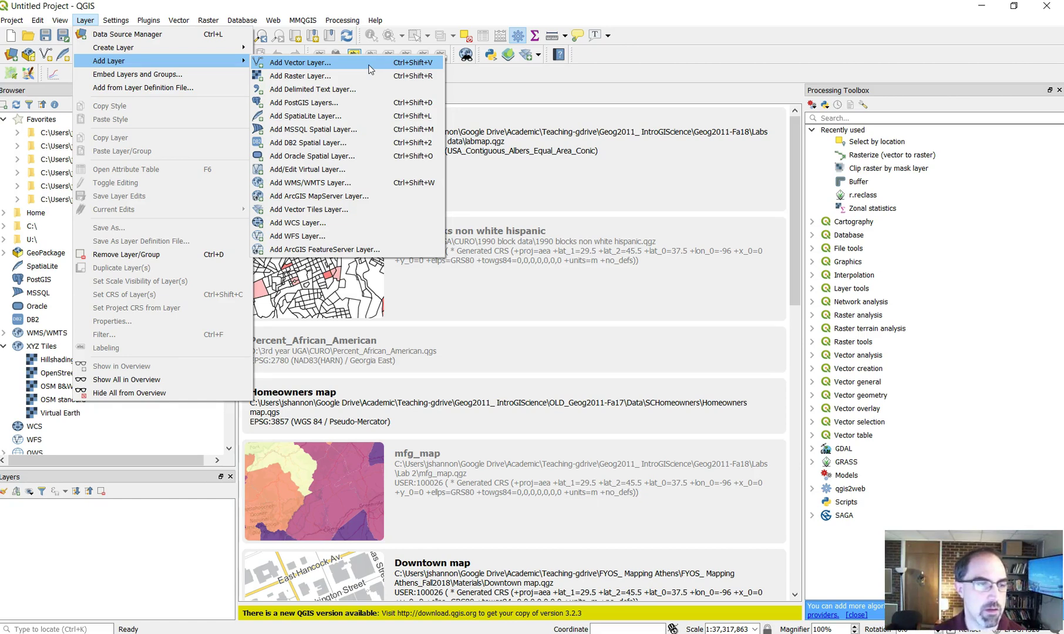
- Add medincome_atl_2016.gpkg from Desktop\temp\qgis data as a vector layer
click(371, 68)
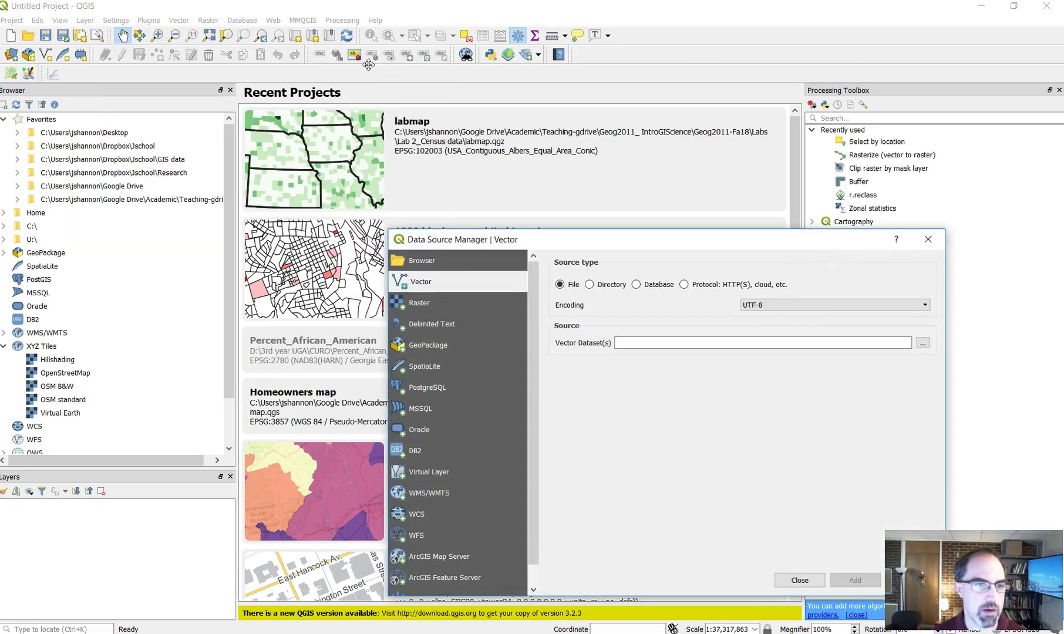
drag(791, 241, 598, 111)
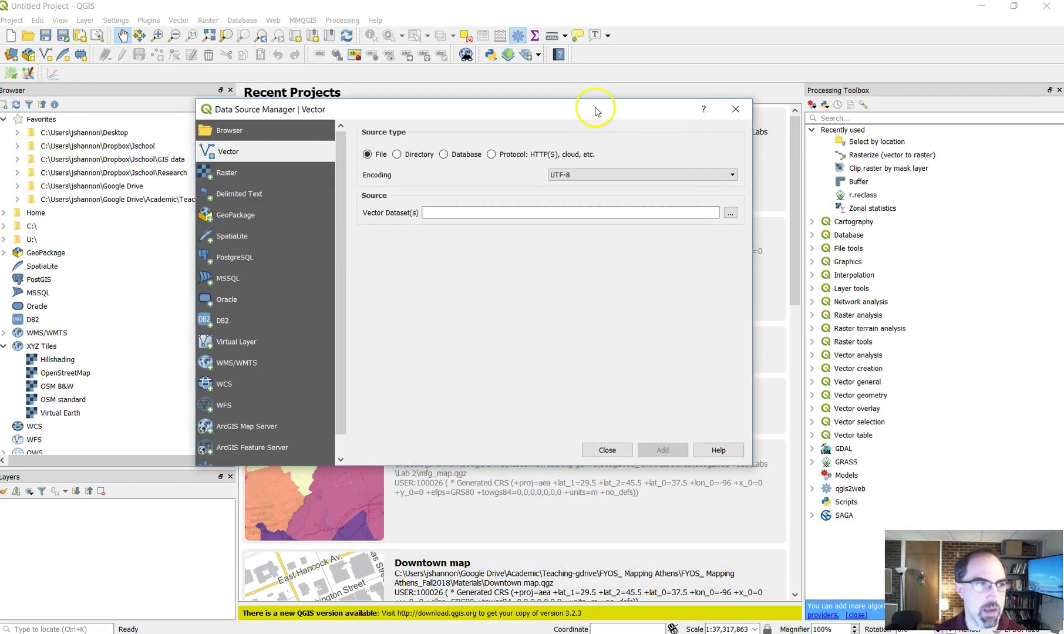
click(732, 214)
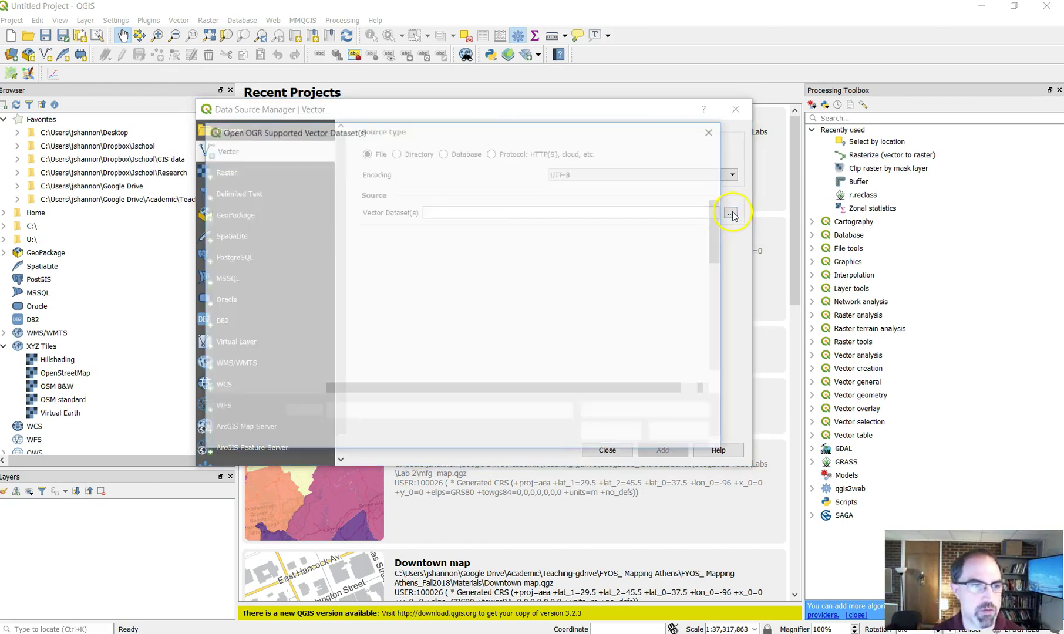
click(258, 241)
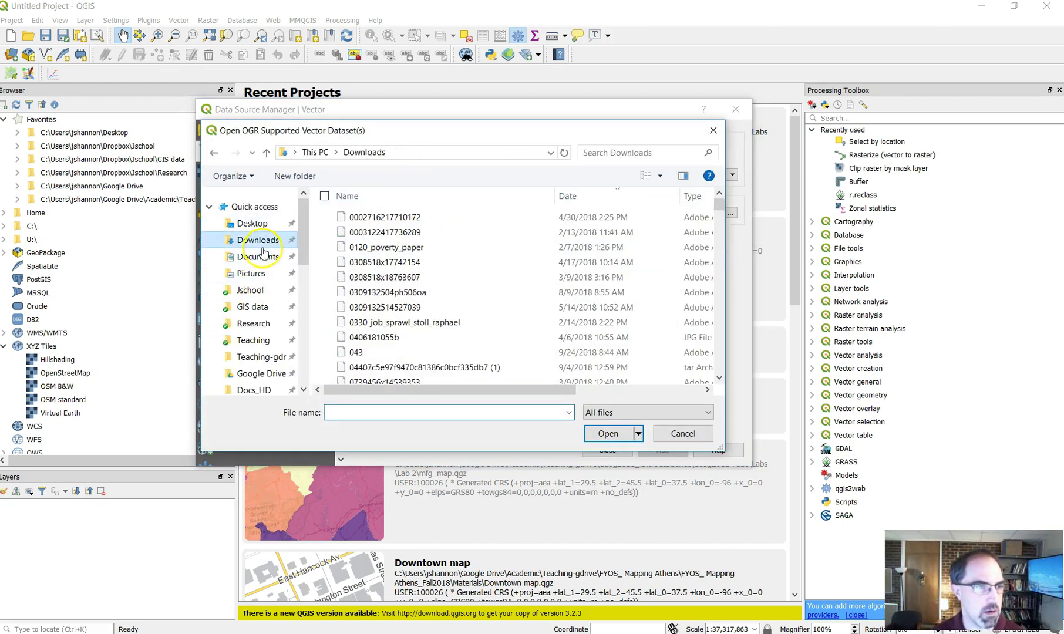
click(252, 224)
click(382, 232)
double_click(382, 232)
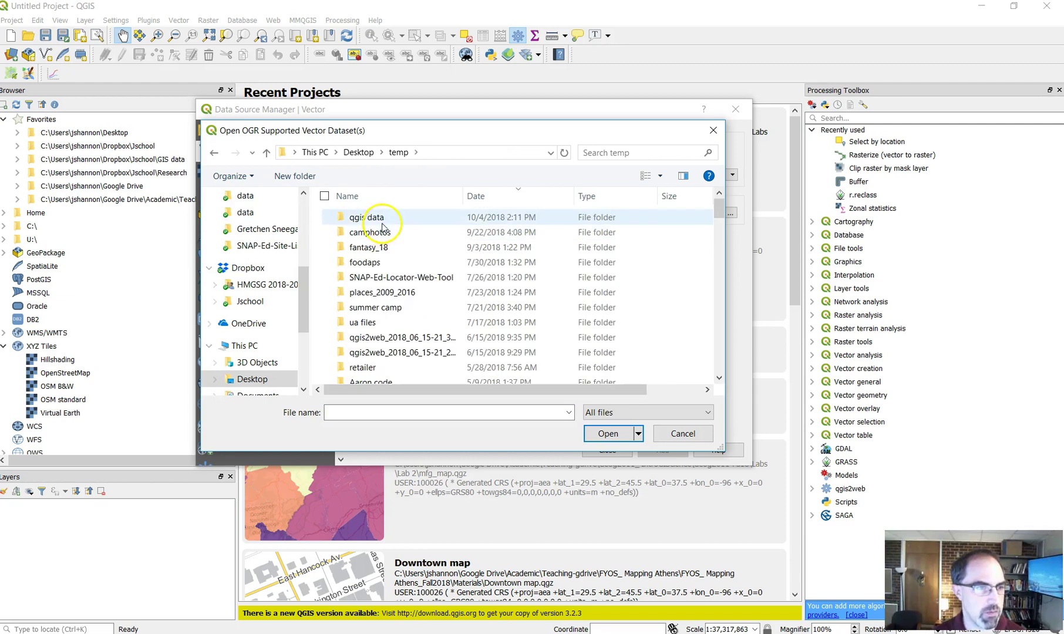
double_click(376, 215)
double_click(426, 223)
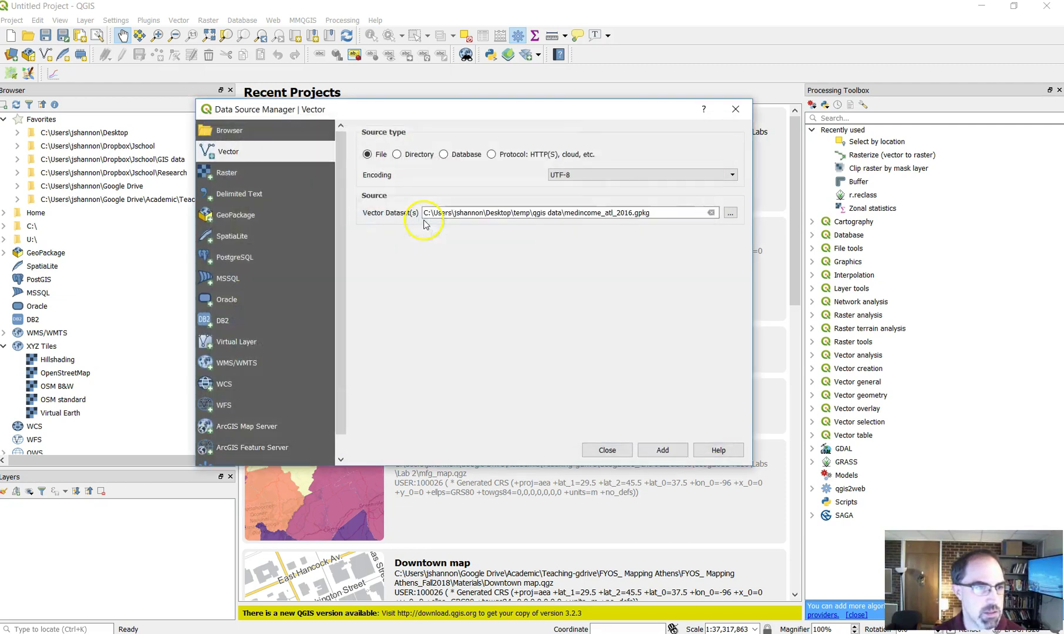
click(668, 451)
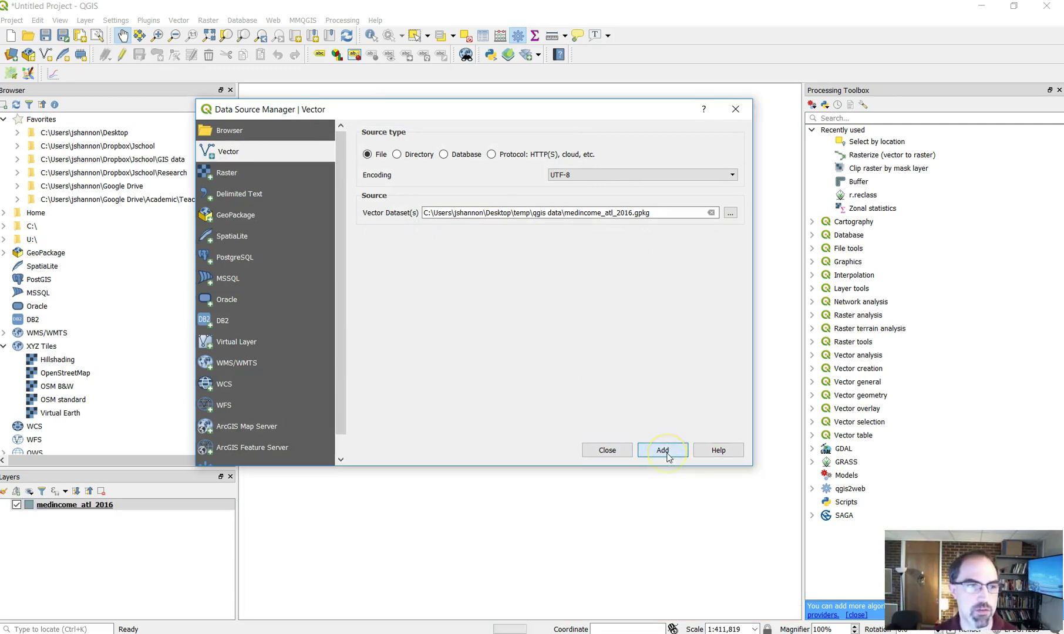
- Close the Data Source Manager to view the tract map and select the medincome_atl_2016 layer
click(621, 453)
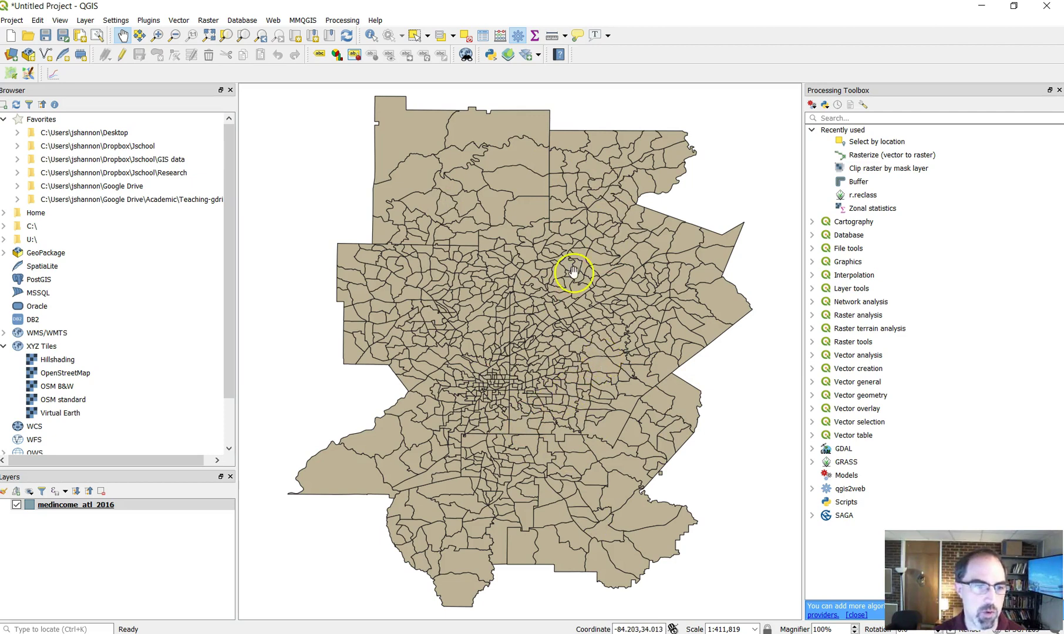
drag(575, 261, 578, 259)
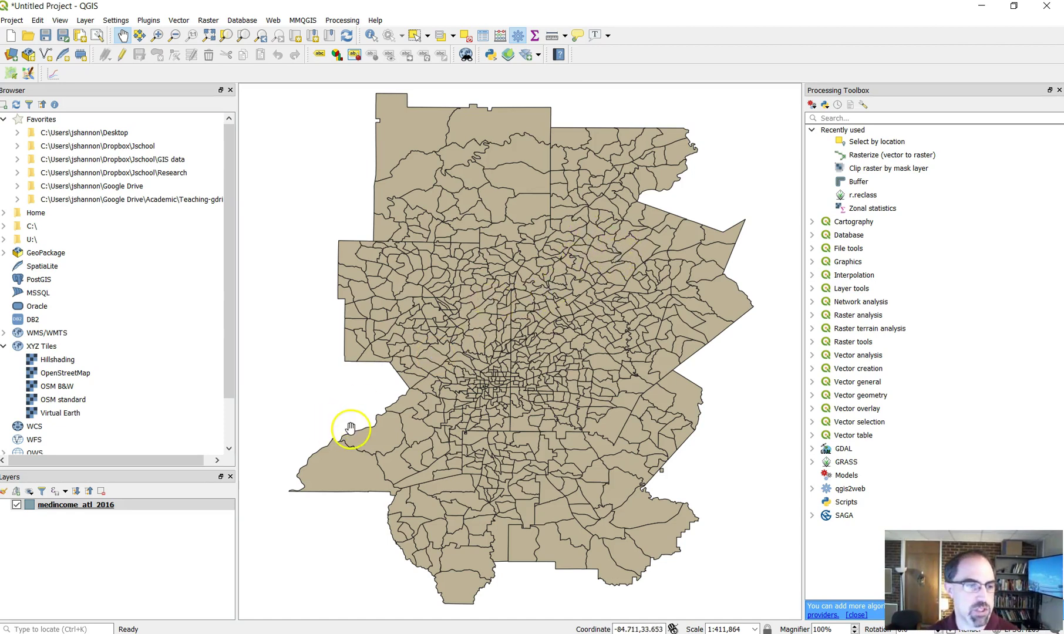
click(91, 509)
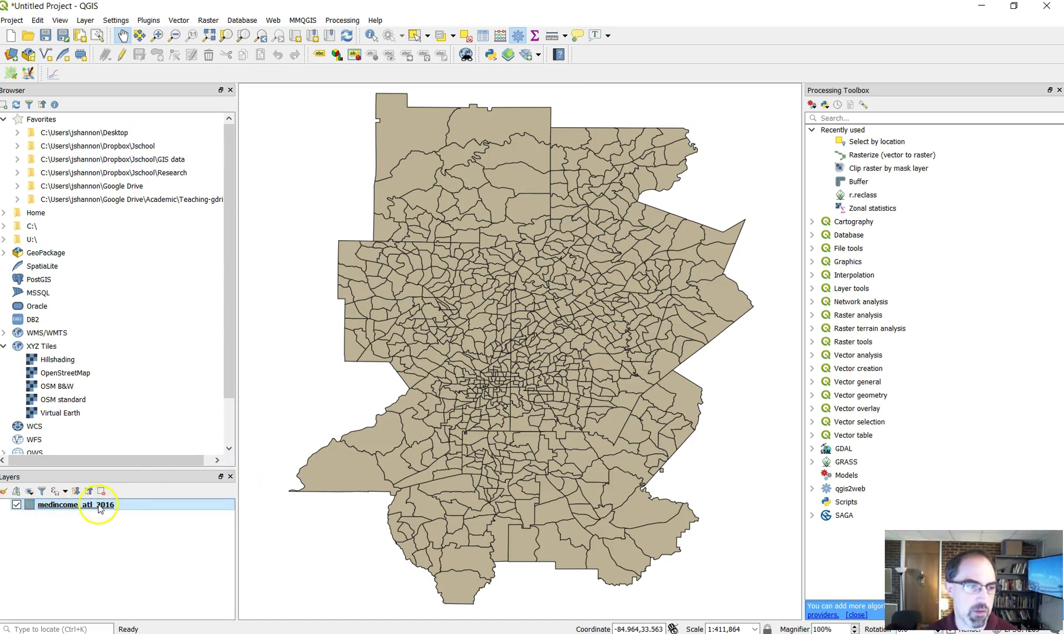
right_click(101, 508)
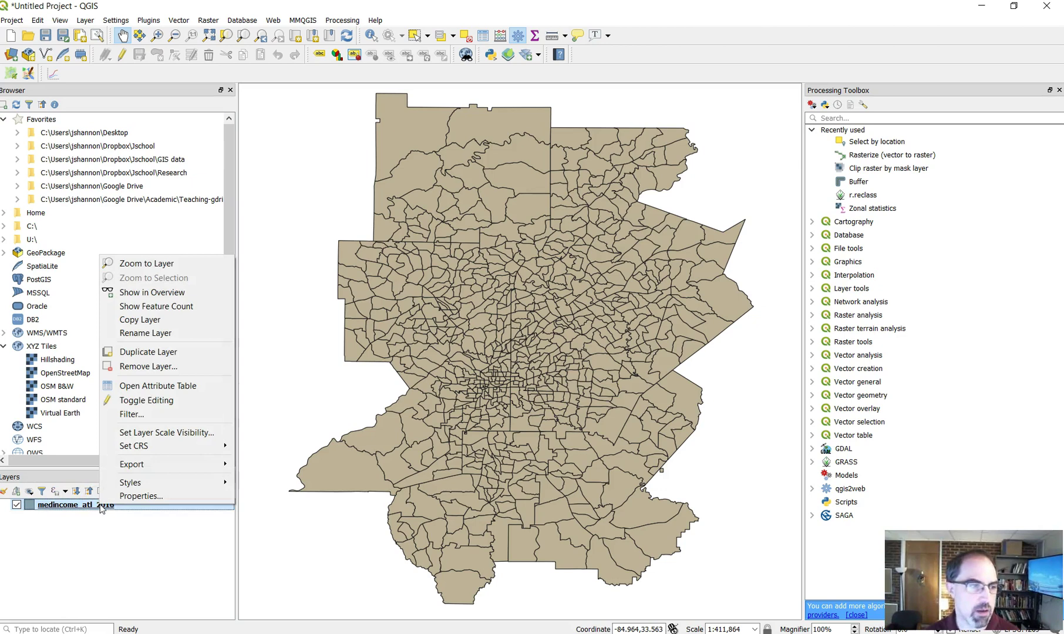
click(141, 385)
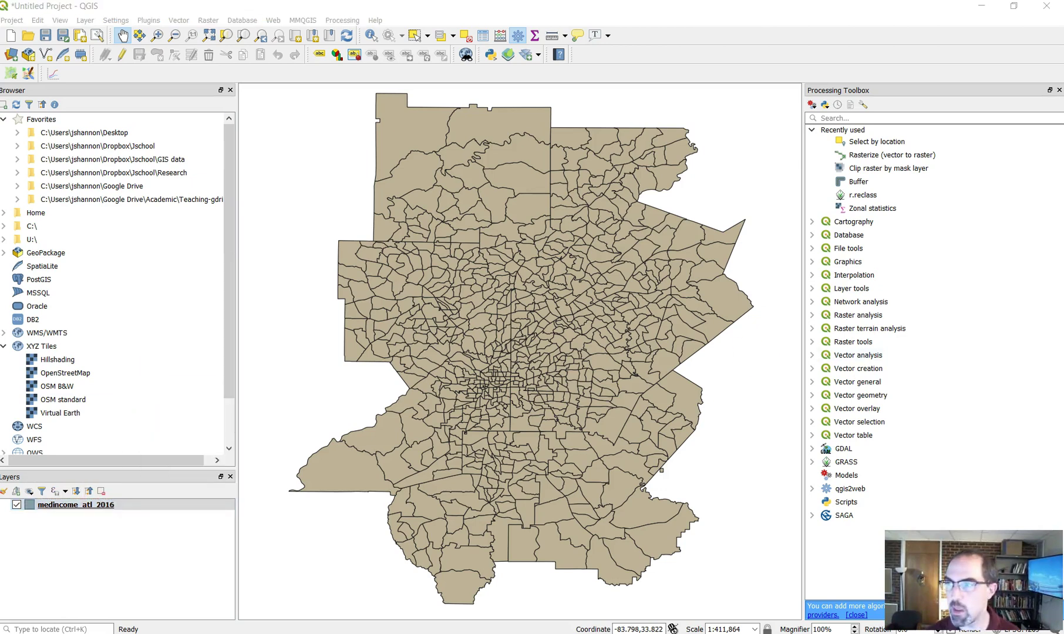
drag(756, 194, 582, 93)
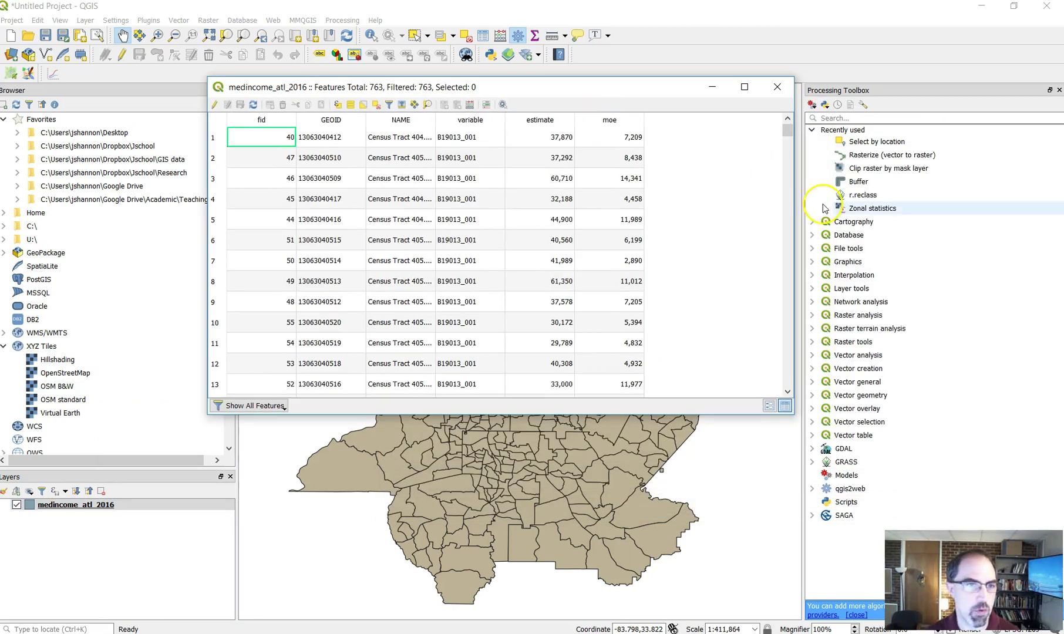
drag(795, 217, 1012, 215)
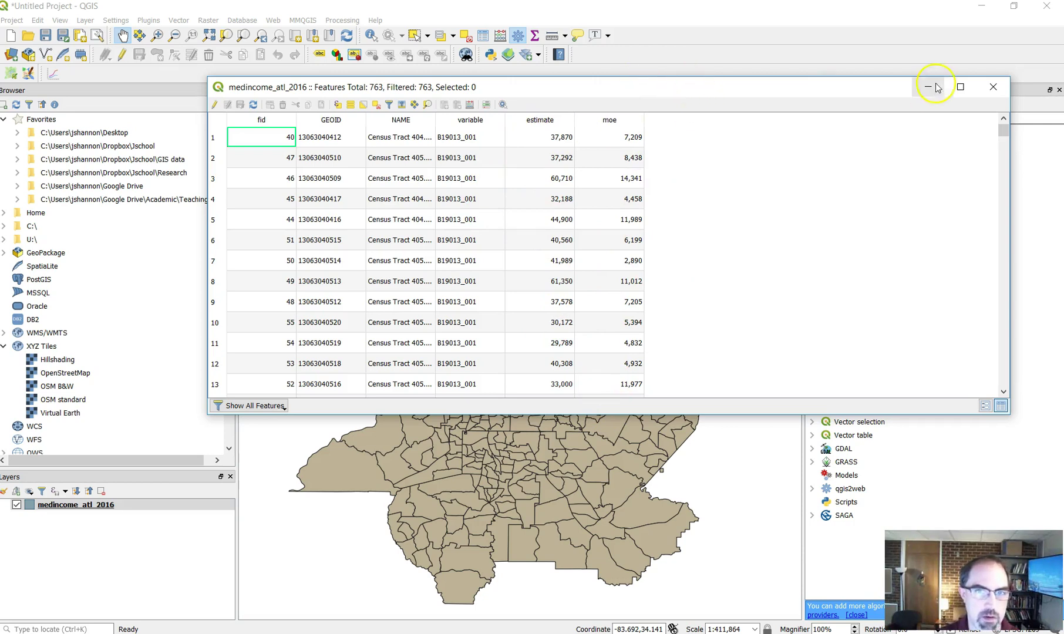
click(992, 87)
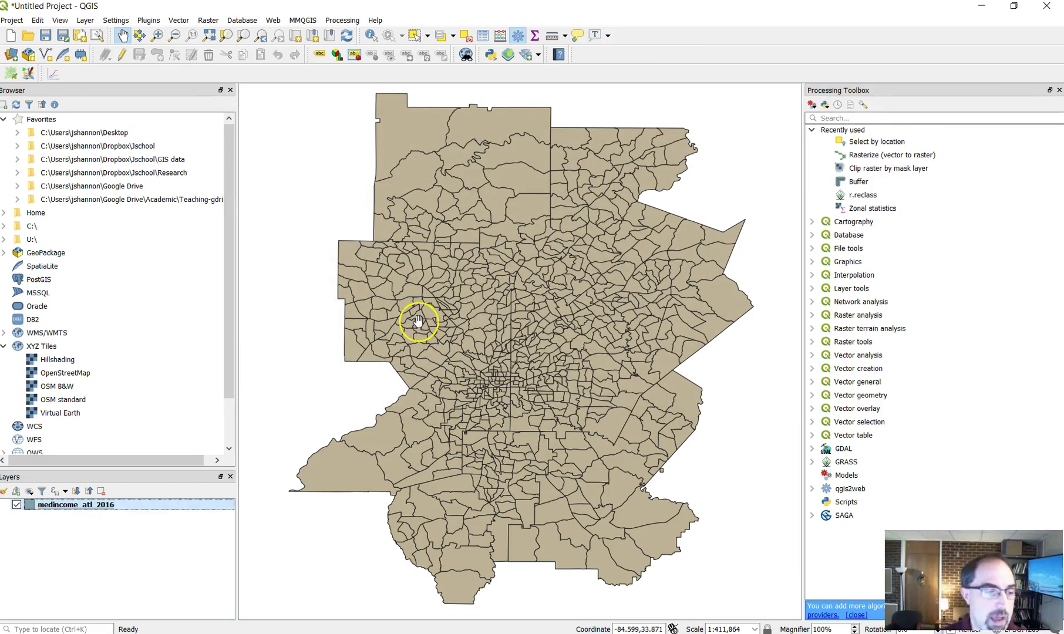
- Open the medincome_atl_2016 Layer Properties, widened, on the Symbology page's renderer list
right_click(100, 509)
click(133, 498)
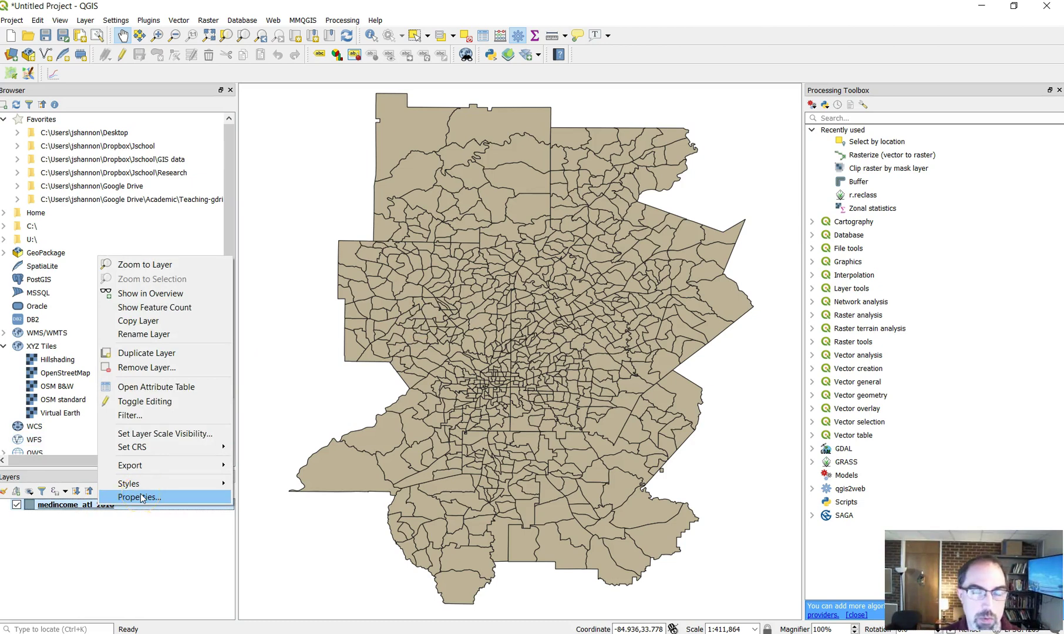
click(141, 497)
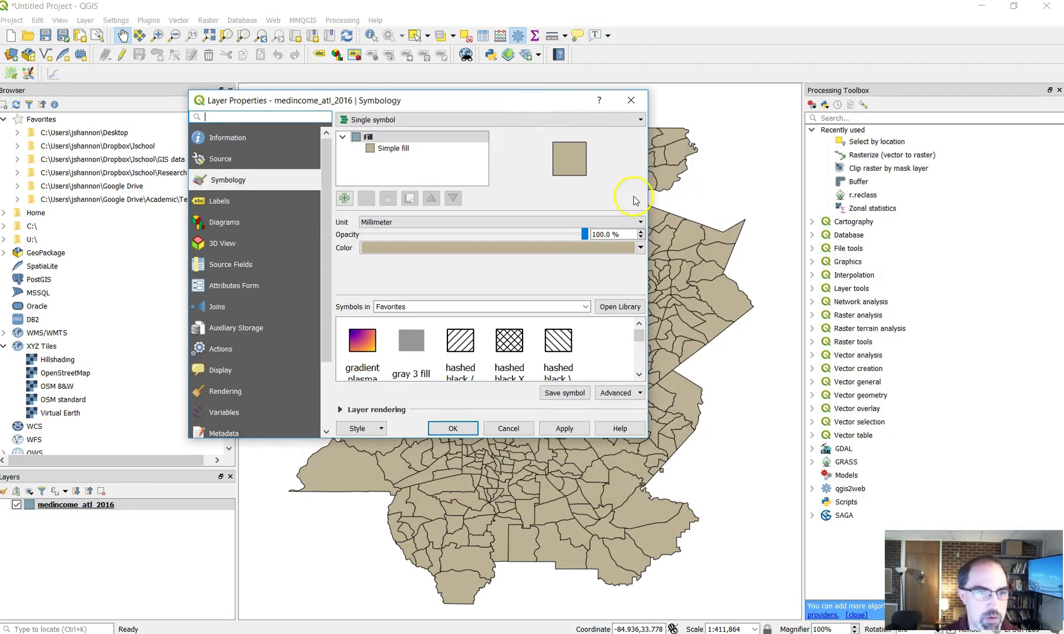
drag(648, 194, 910, 194)
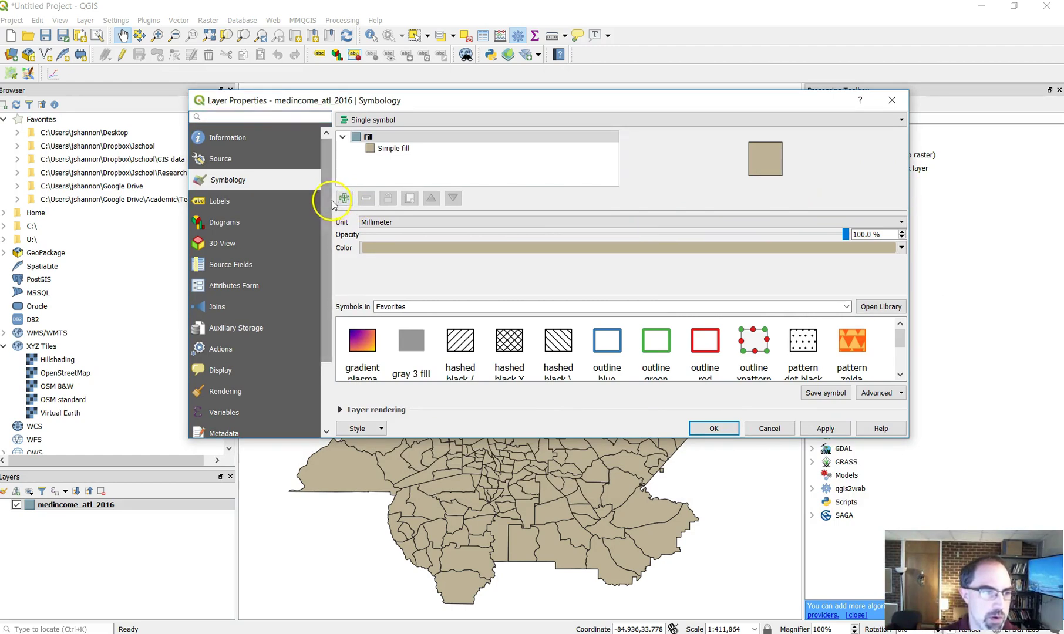
drag(334, 199, 445, 200)
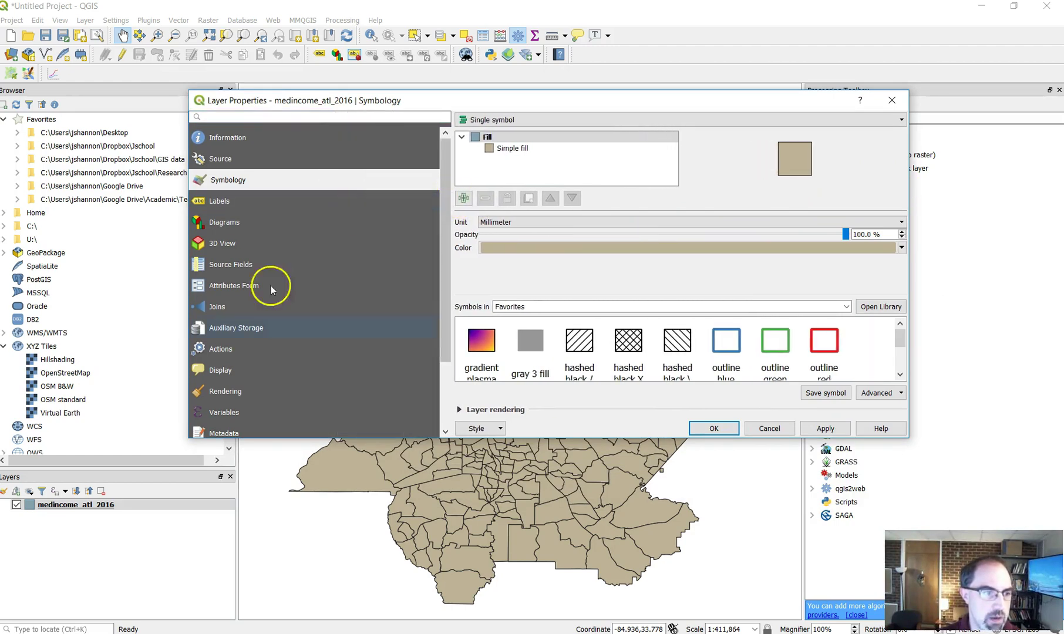
click(515, 121)
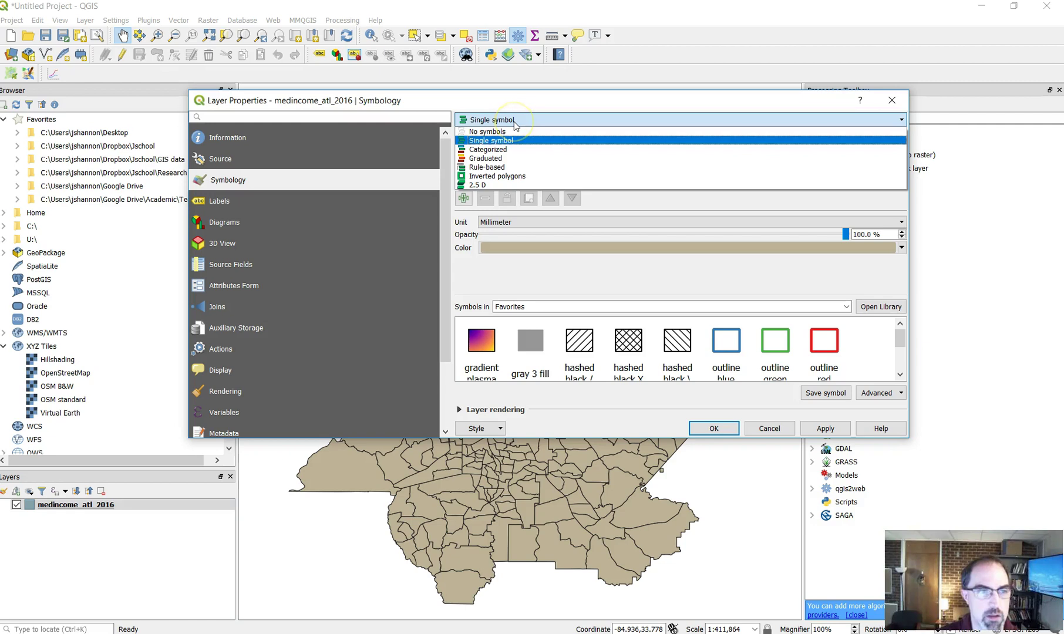
click(507, 151)
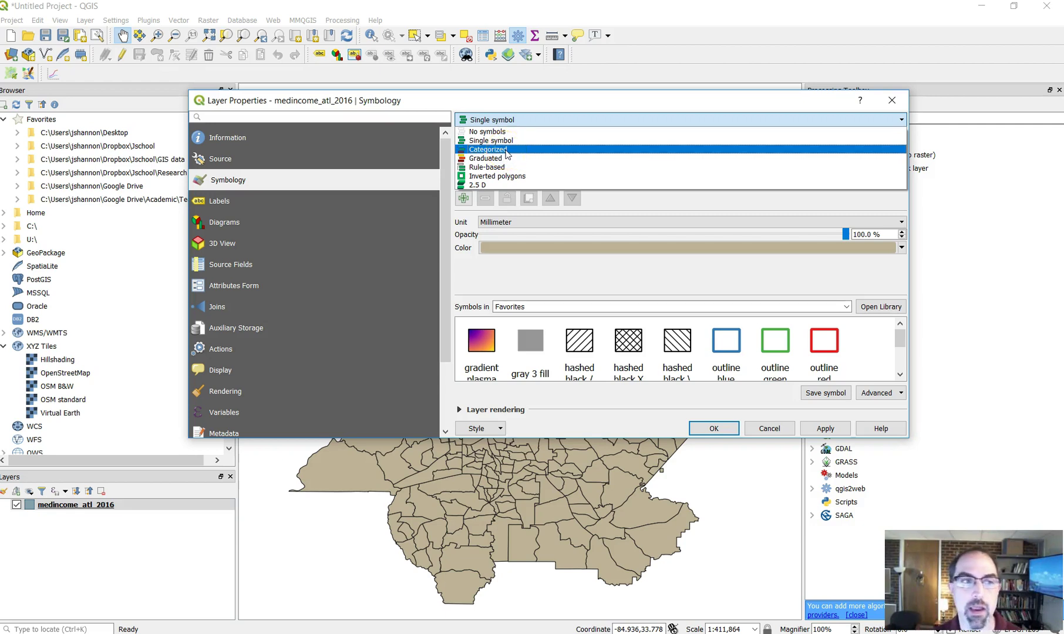
- Switch to Graduated symbology on the estimate column with the Magma colour ramp
click(506, 159)
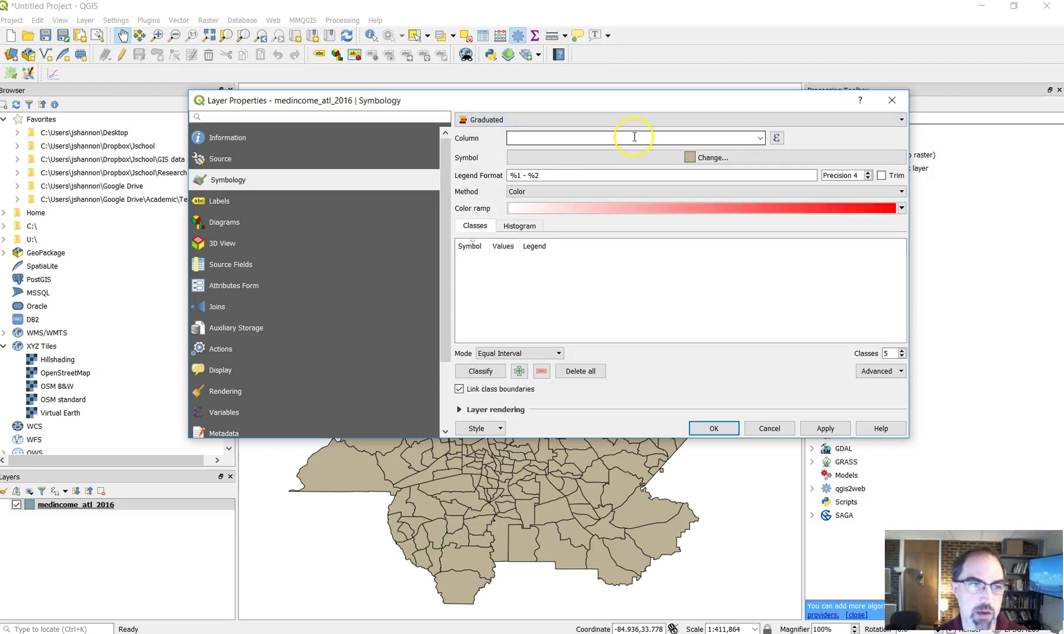
click(761, 138)
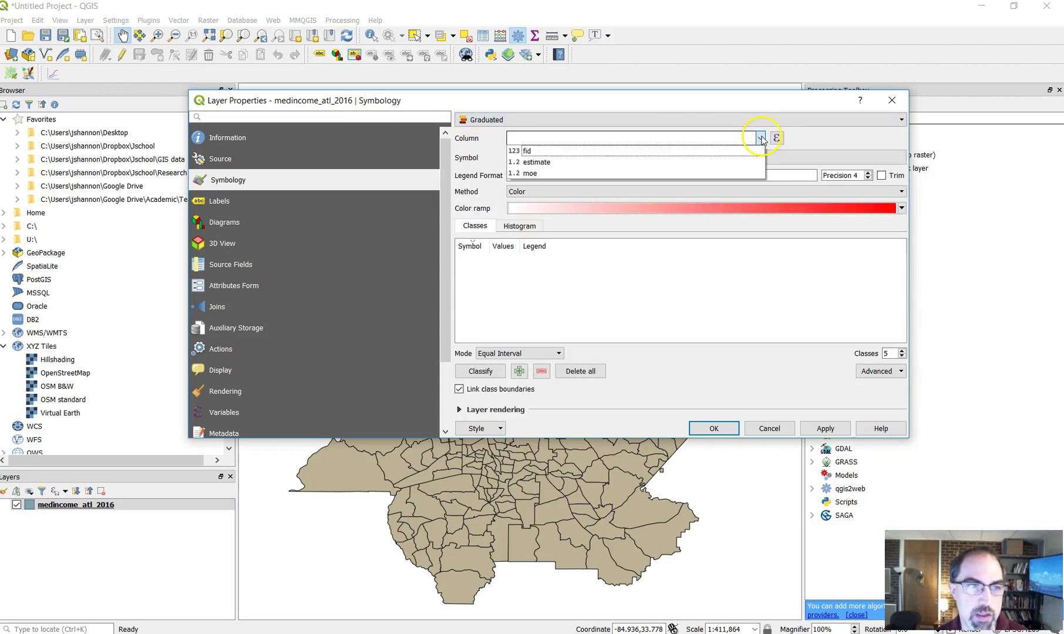
click(619, 159)
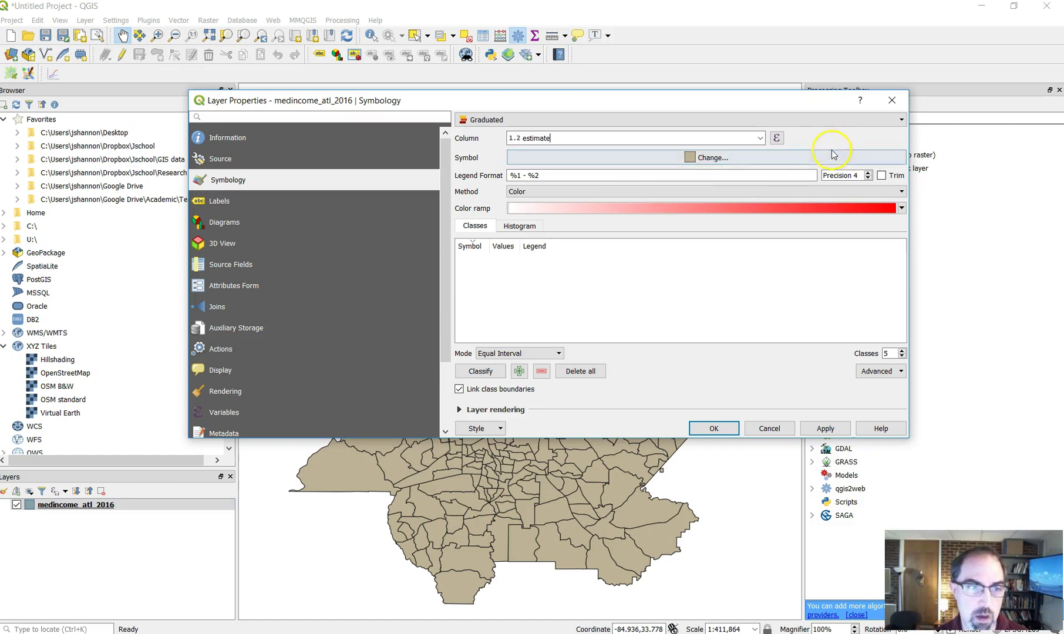
click(902, 208)
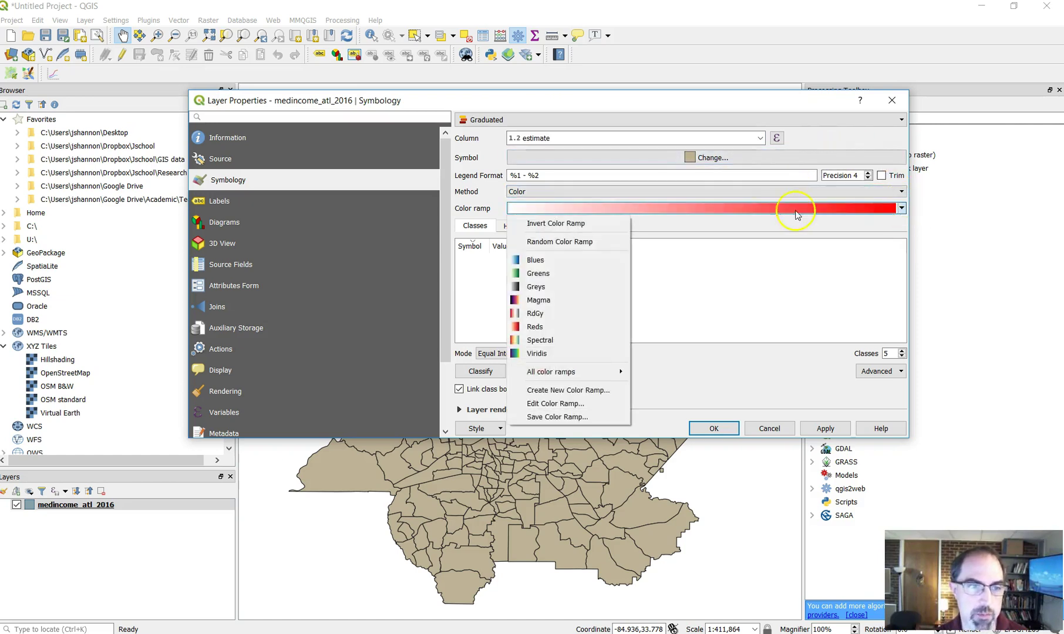
click(553, 303)
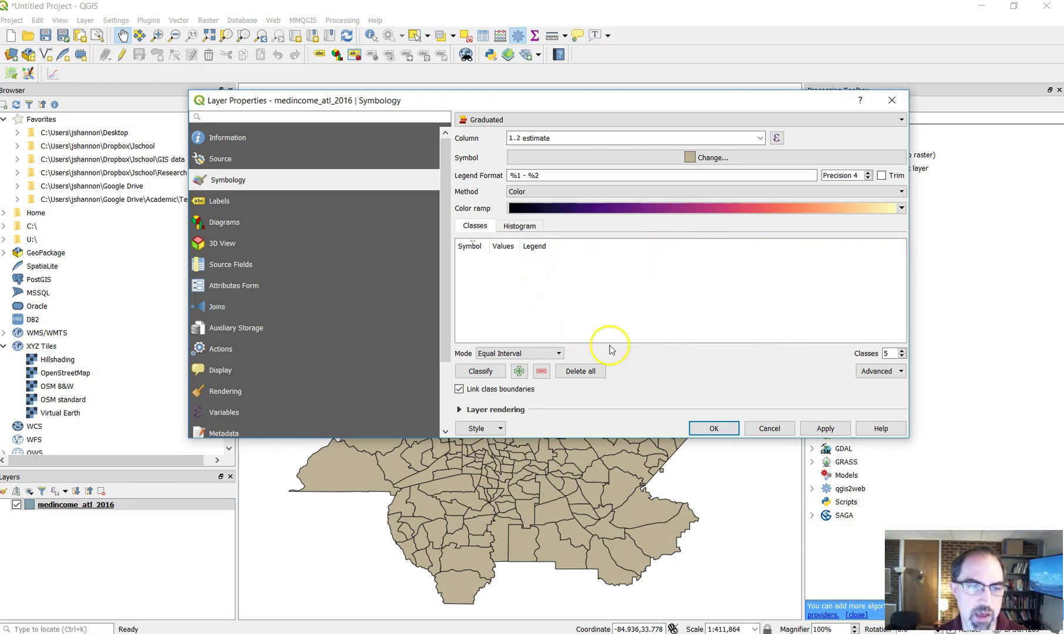
- Generate five Natural Breaks (Jenks) classes, then change the mode to Quantile (Equal Count)
click(530, 356)
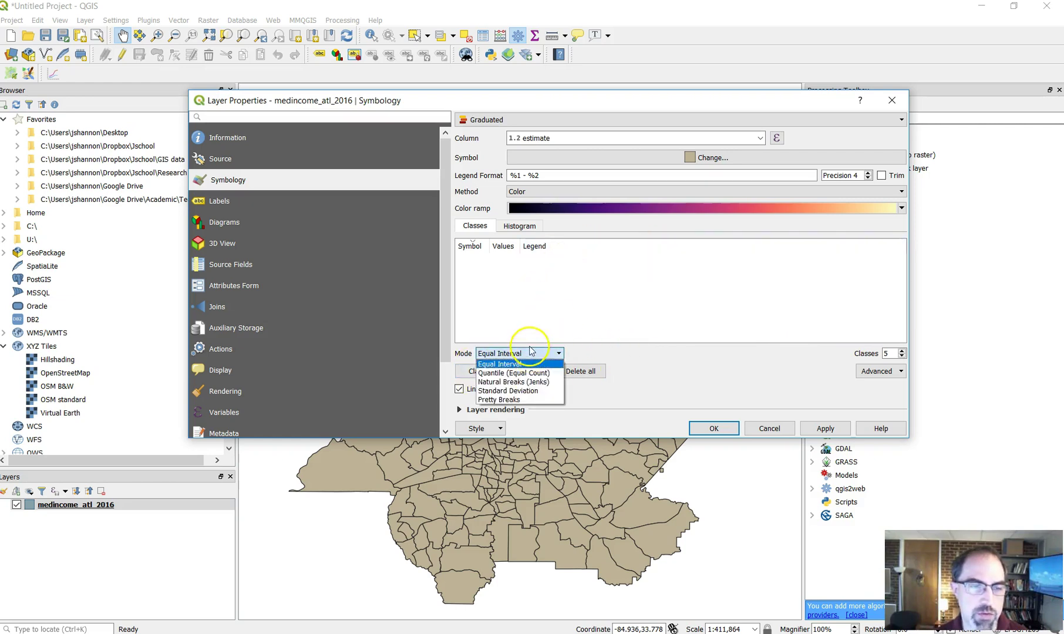
click(532, 387)
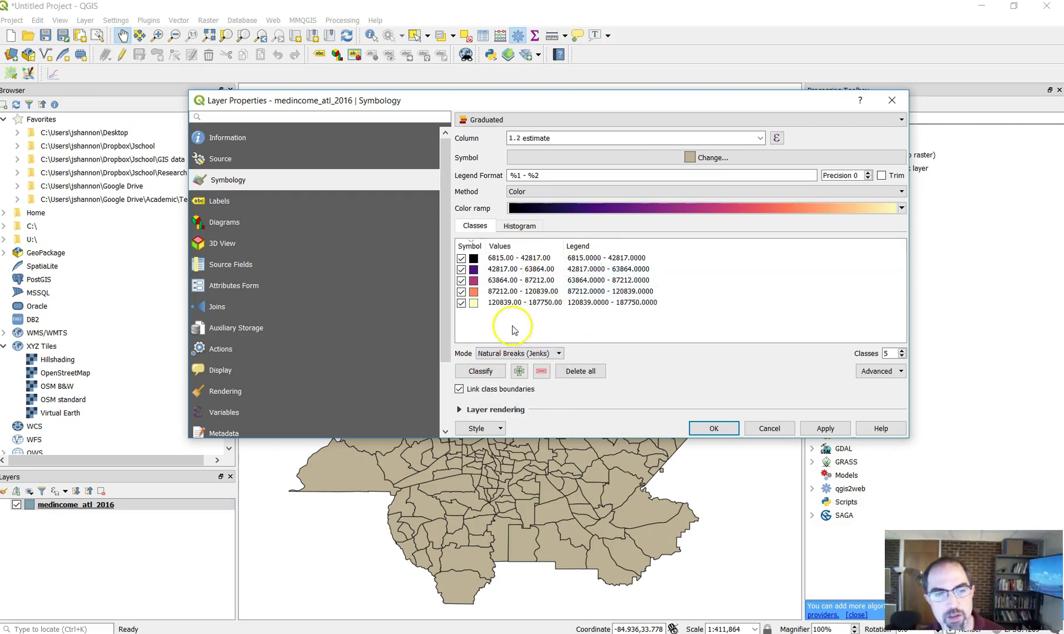
click(480, 371)
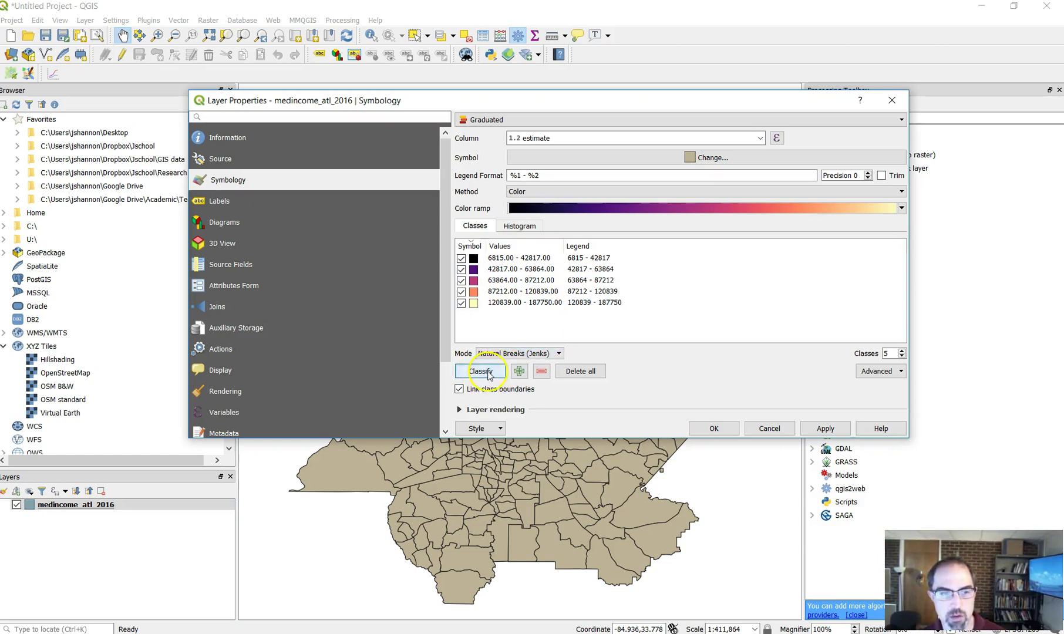
click(553, 356)
click(531, 376)
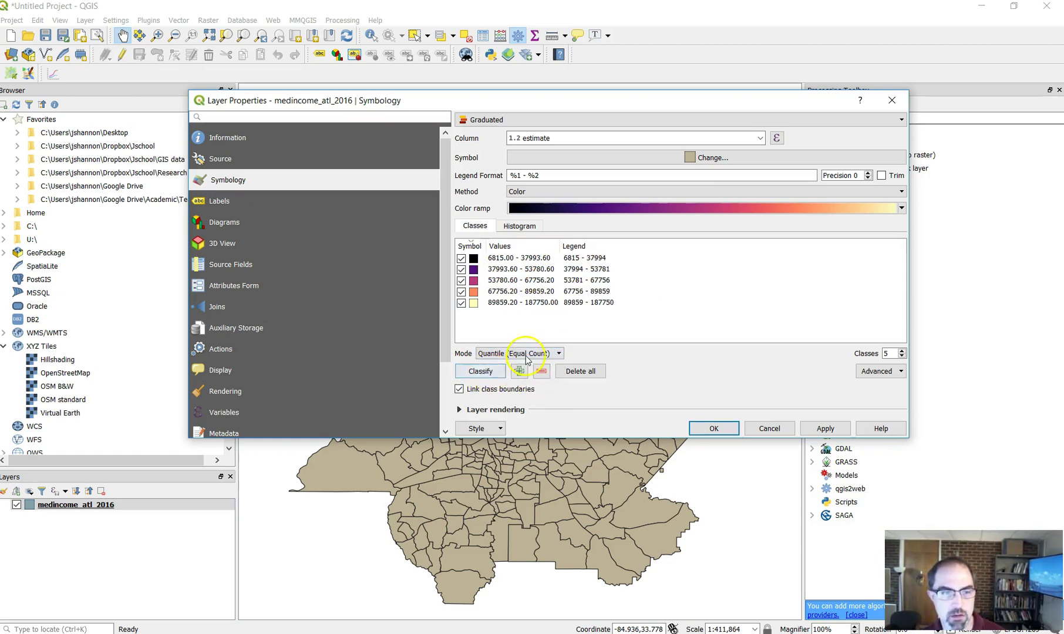
- Revert to Natural Breaks (Jenks) and drag the fourth histogram break from 120839 to 109510
click(526, 355)
click(532, 387)
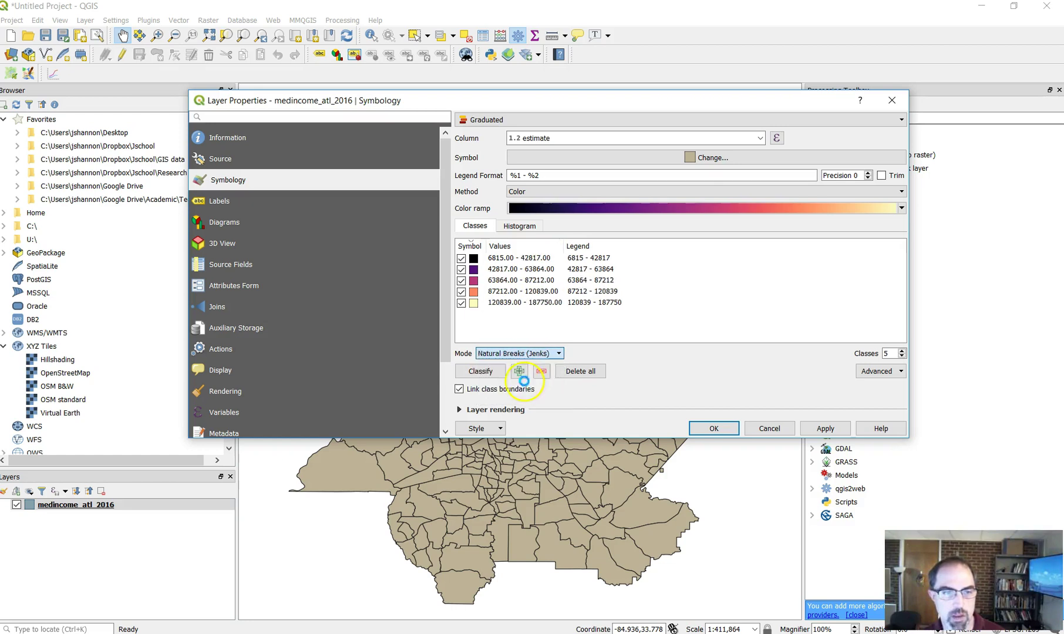
click(518, 229)
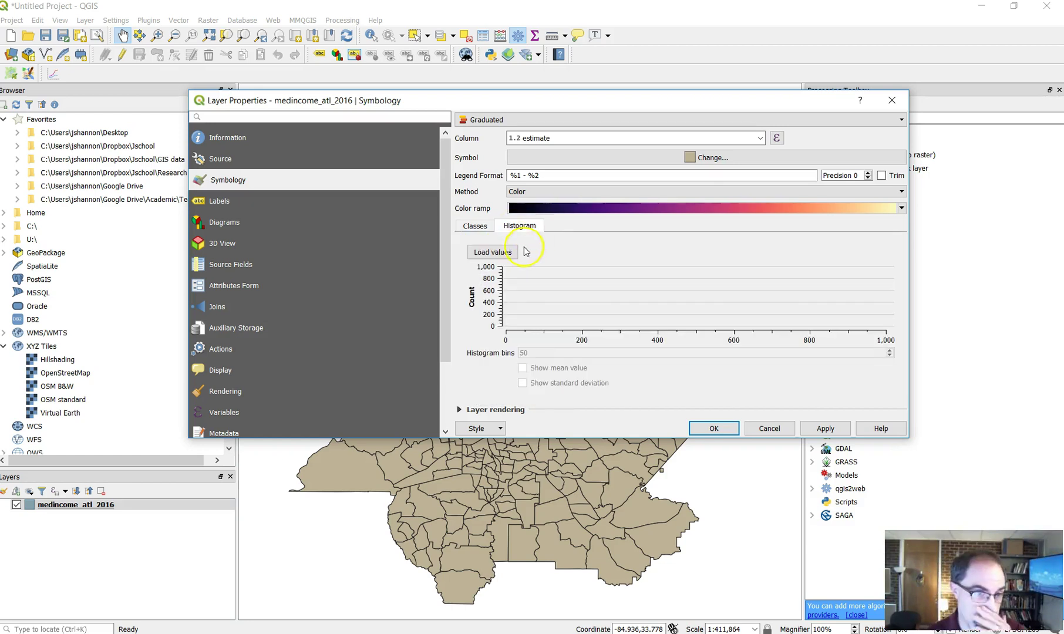
click(513, 252)
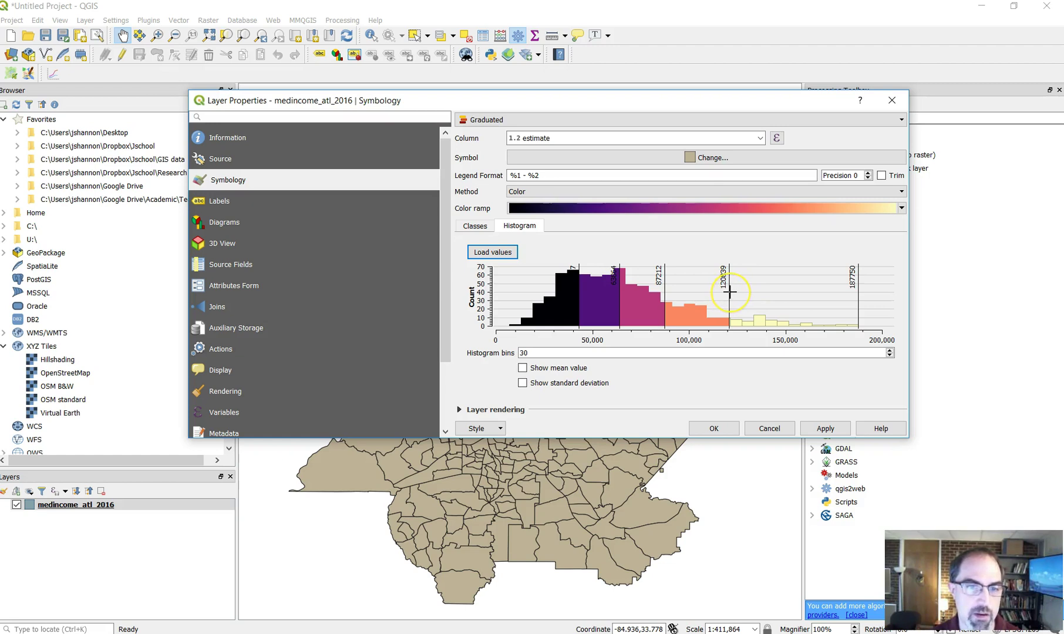
drag(730, 292, 707, 293)
click(474, 226)
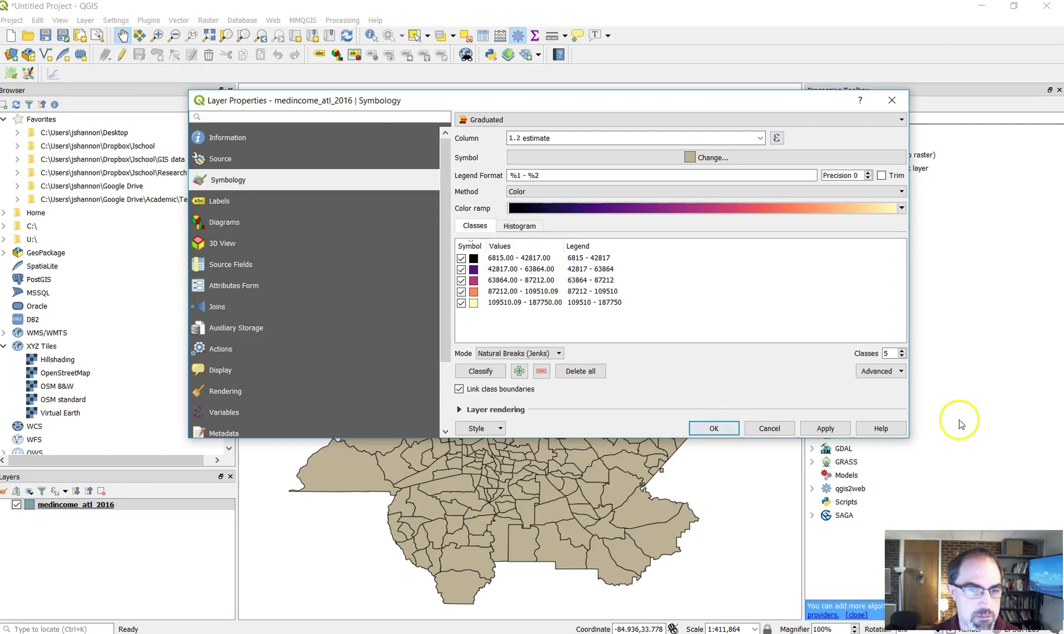
- Apply the classes to the map, then recolour them with the Viridis ramp and apply again
click(845, 433)
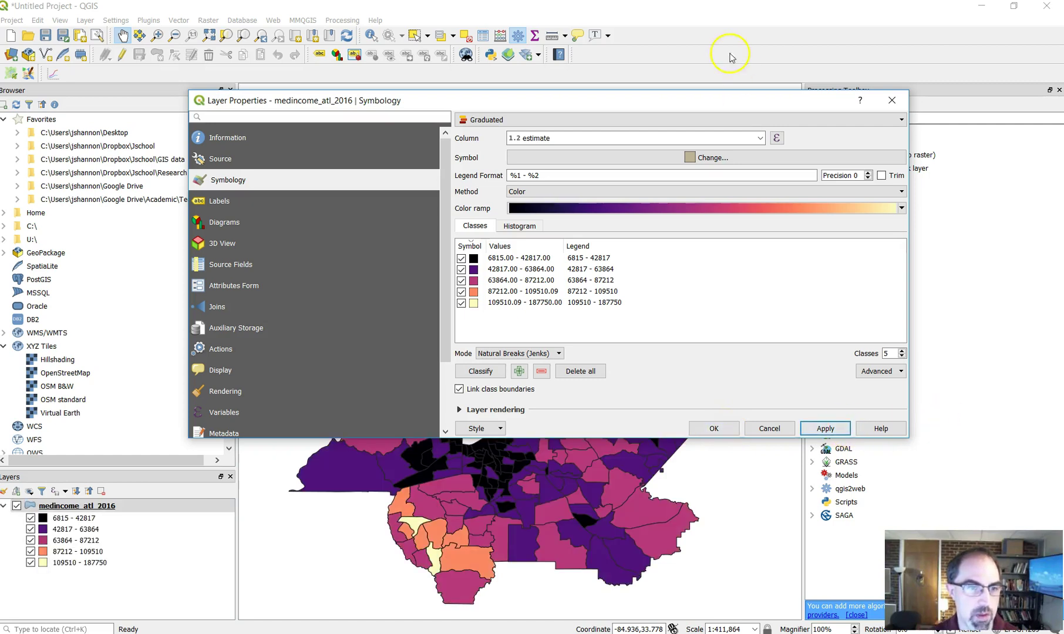
drag(722, 99, 772, 126)
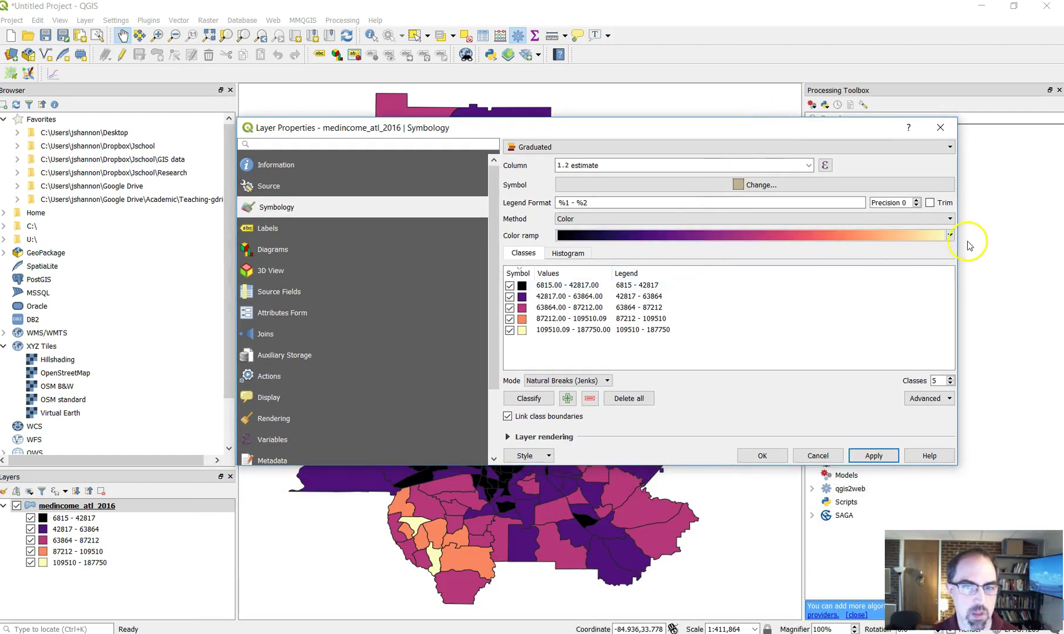
click(950, 235)
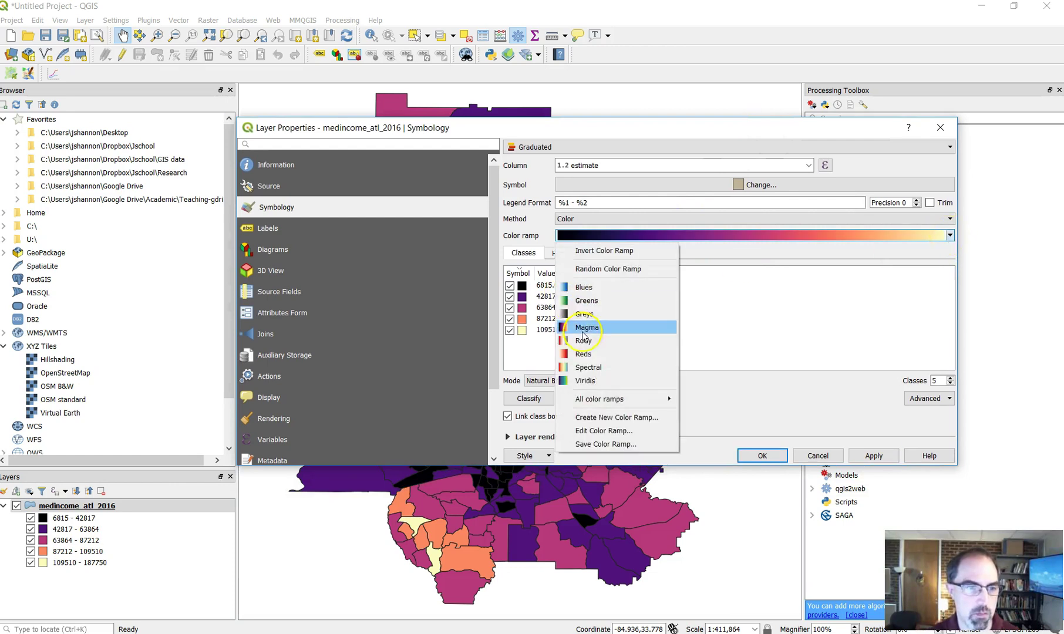
click(595, 395)
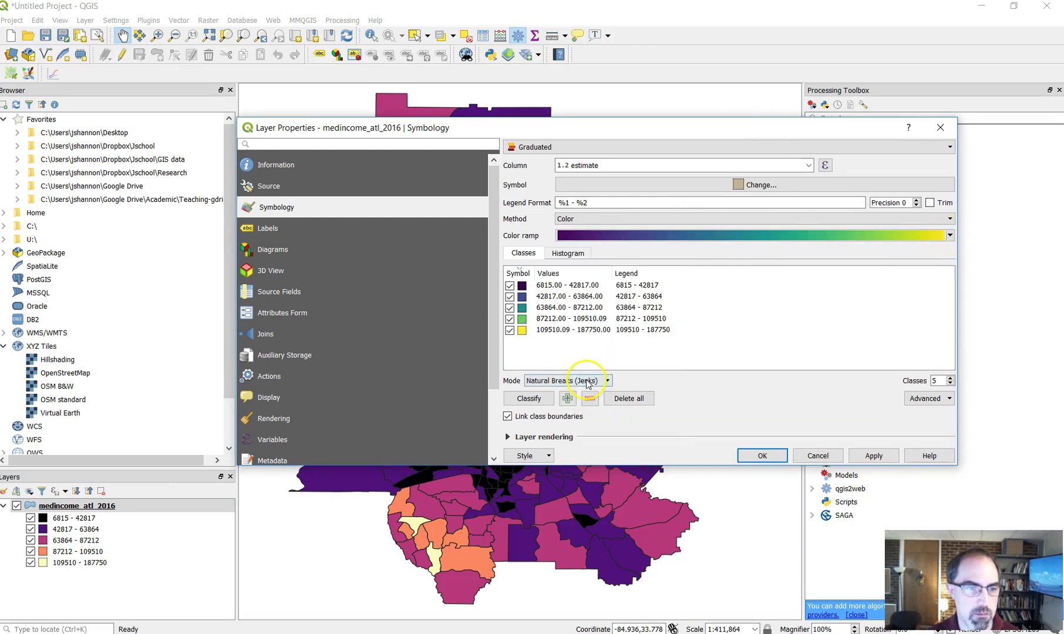
click(874, 456)
drag(785, 130, 891, 514)
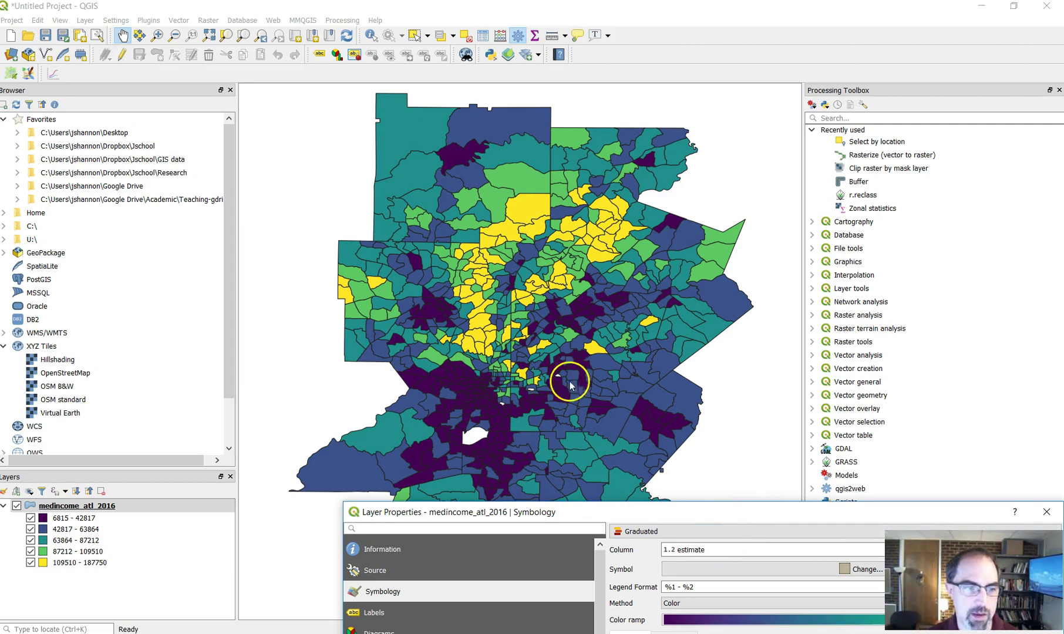
drag(796, 510, 662, 116)
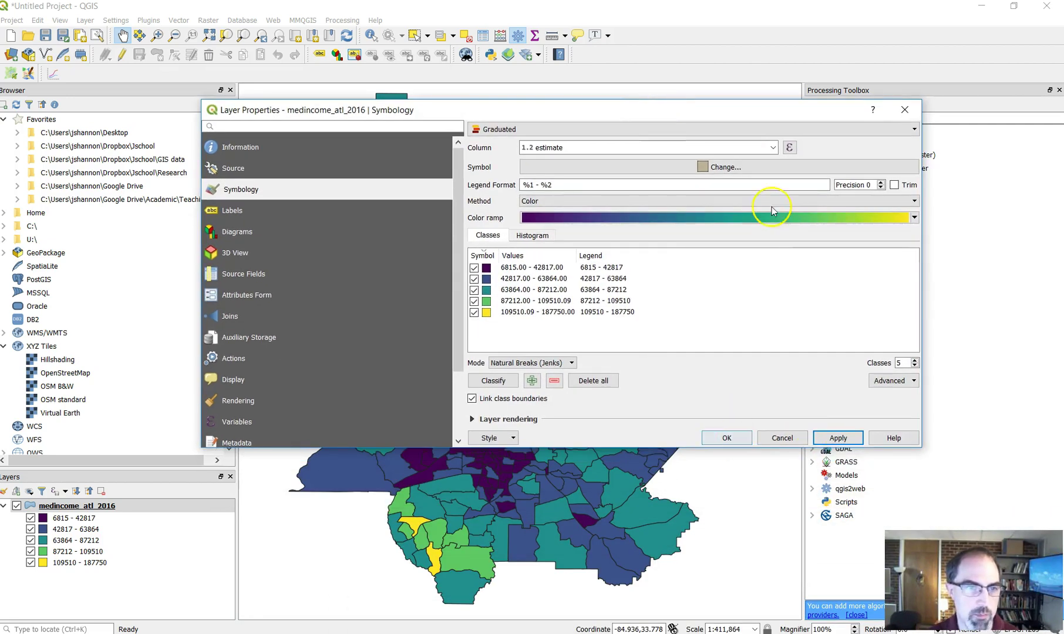
- Set the tracts' simple fill outline colour to black
click(721, 170)
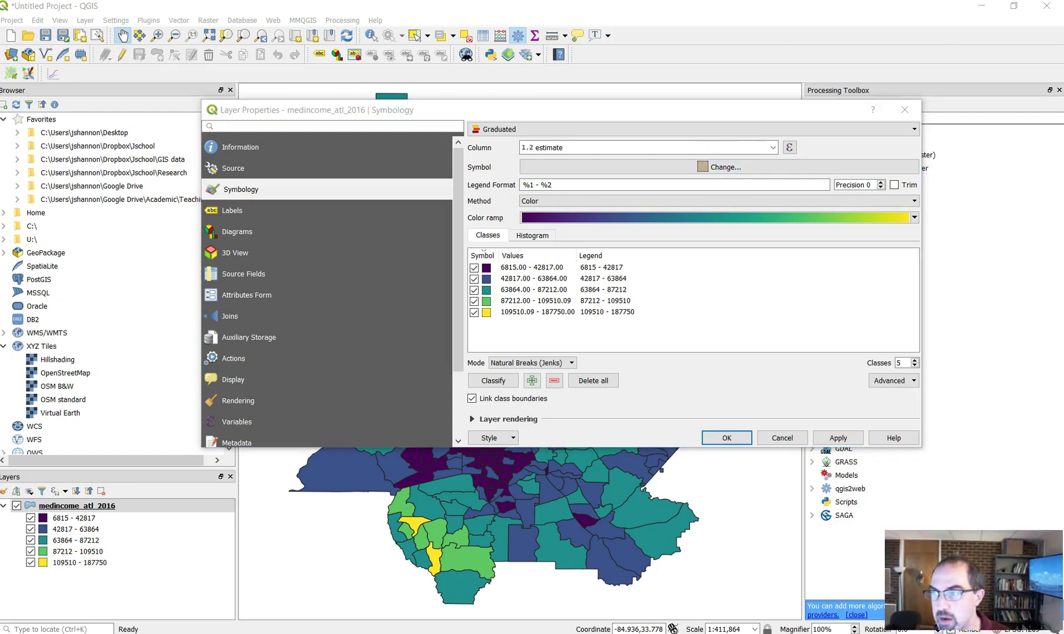
drag(689, 169, 708, 112)
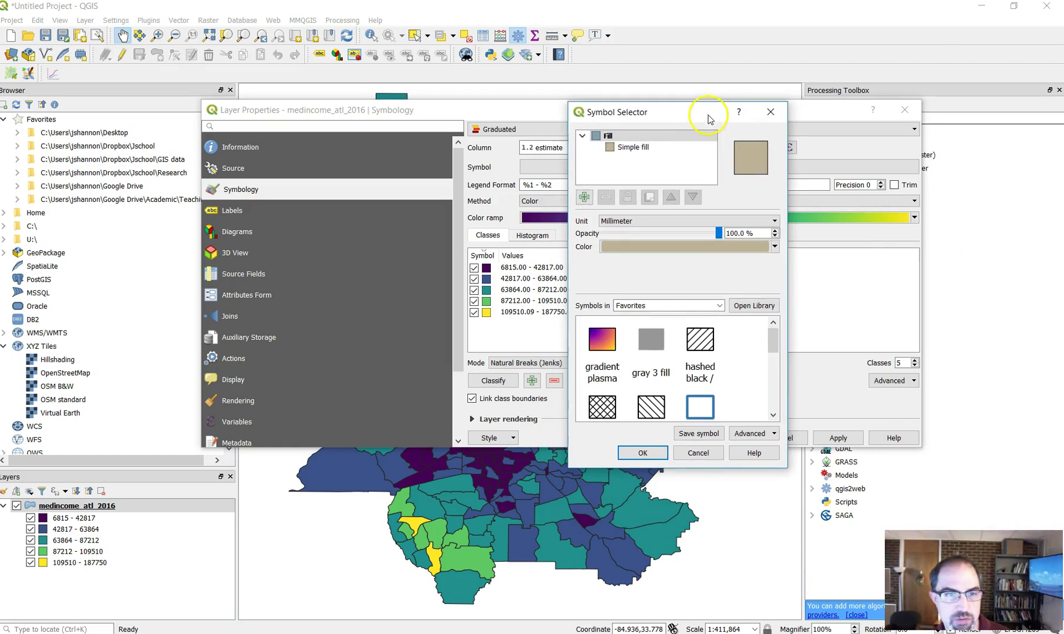
click(636, 148)
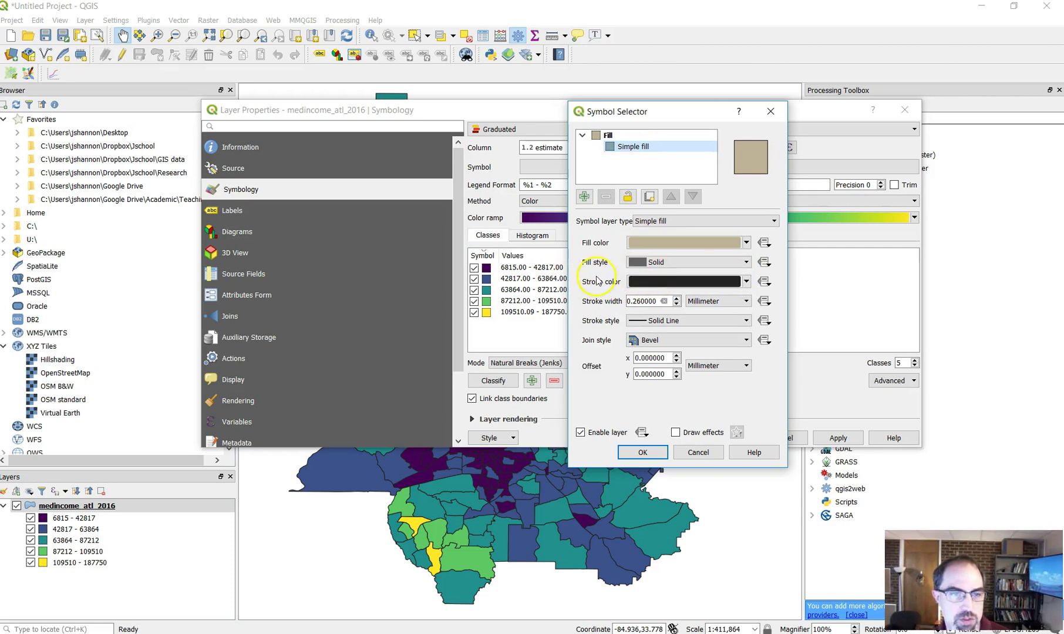
click(746, 282)
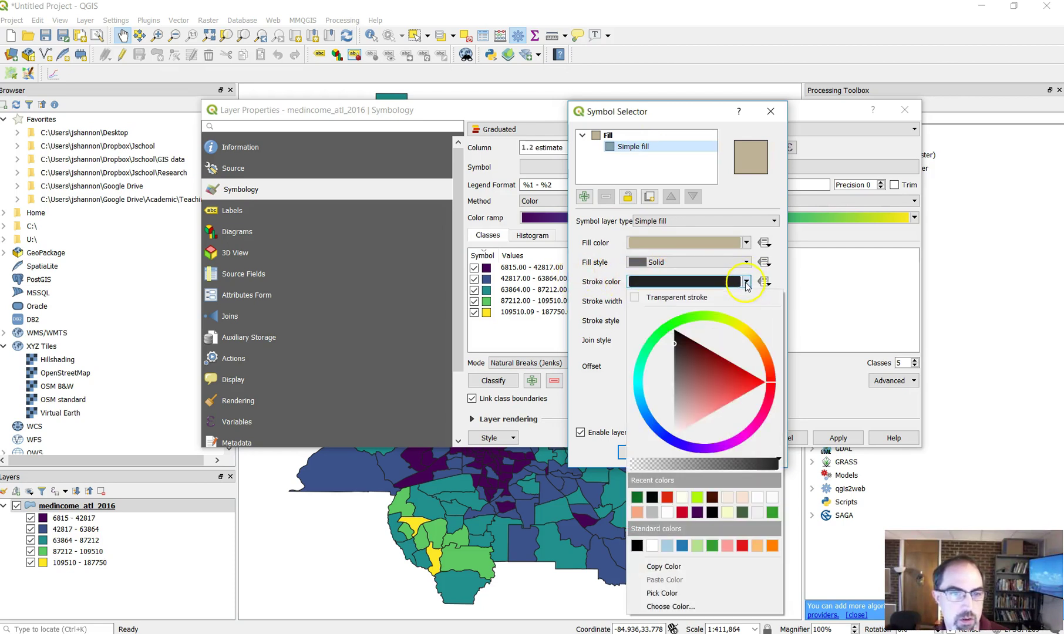
click(696, 298)
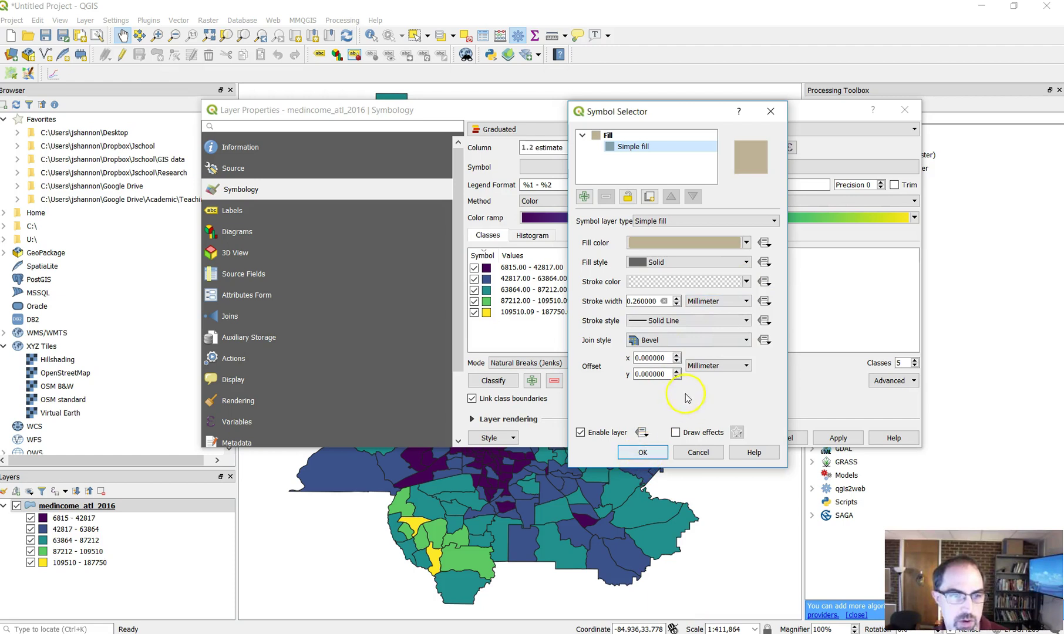
click(745, 286)
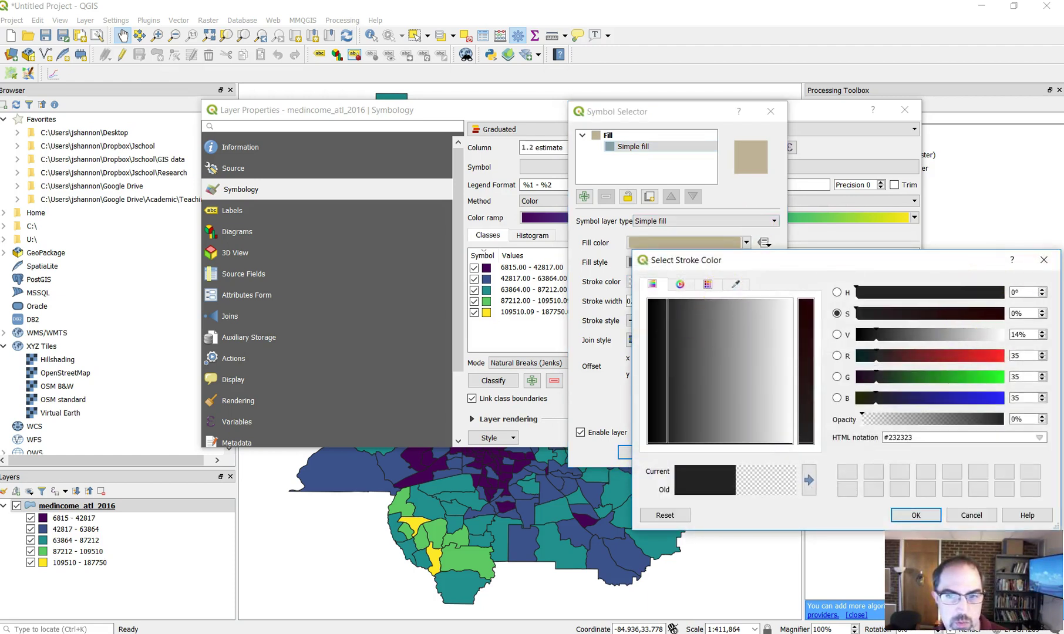
click(1043, 262)
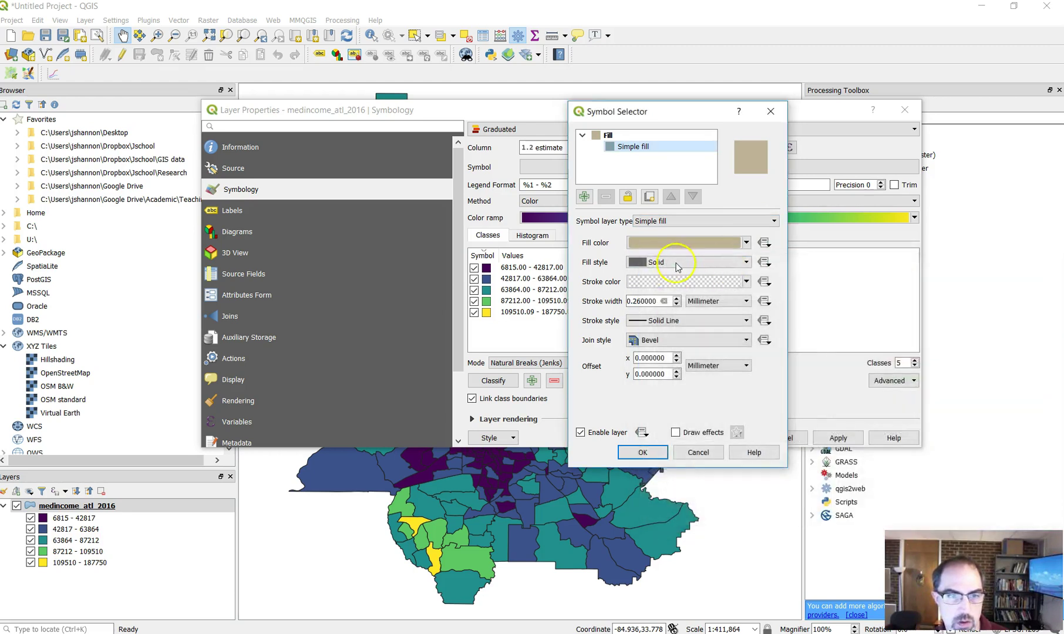
click(746, 282)
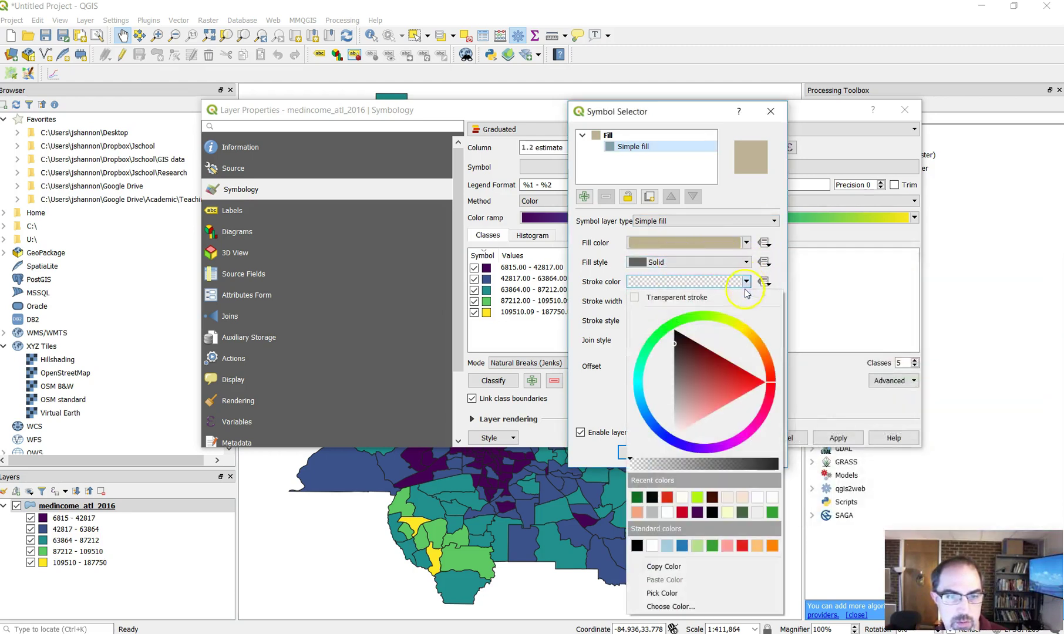
click(652, 498)
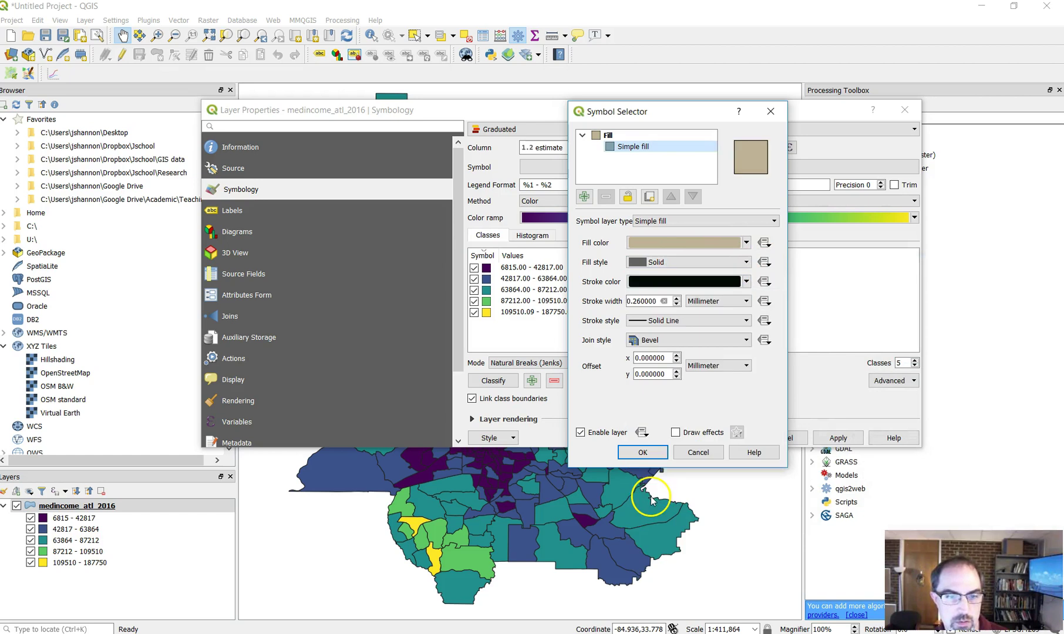
- Lower the black outline opacity to 18%, apply it, and close the layer properties
click(746, 283)
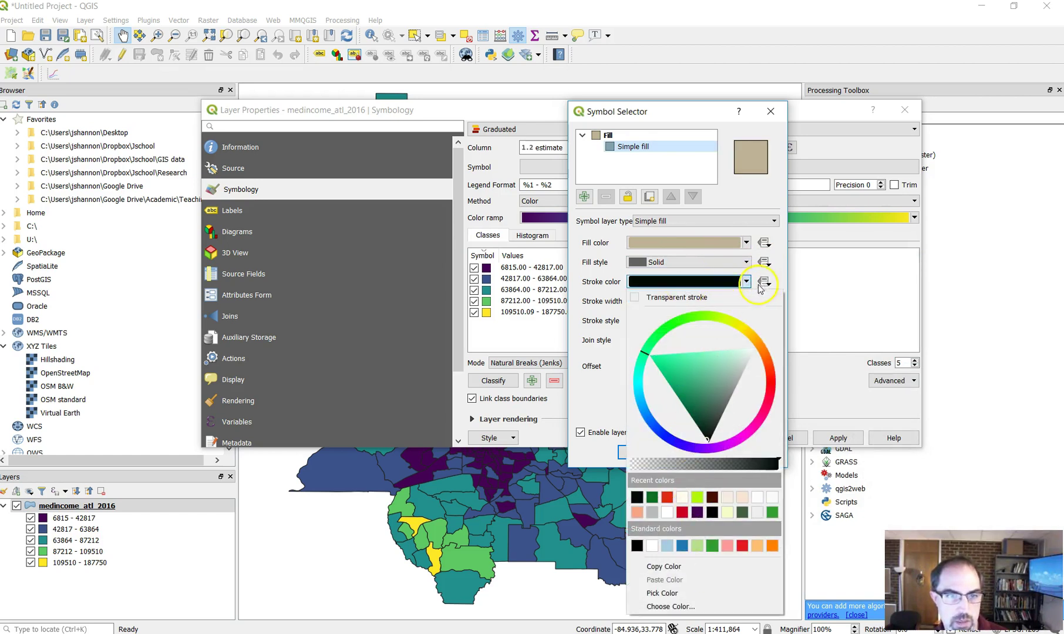
click(696, 282)
click(696, 282)
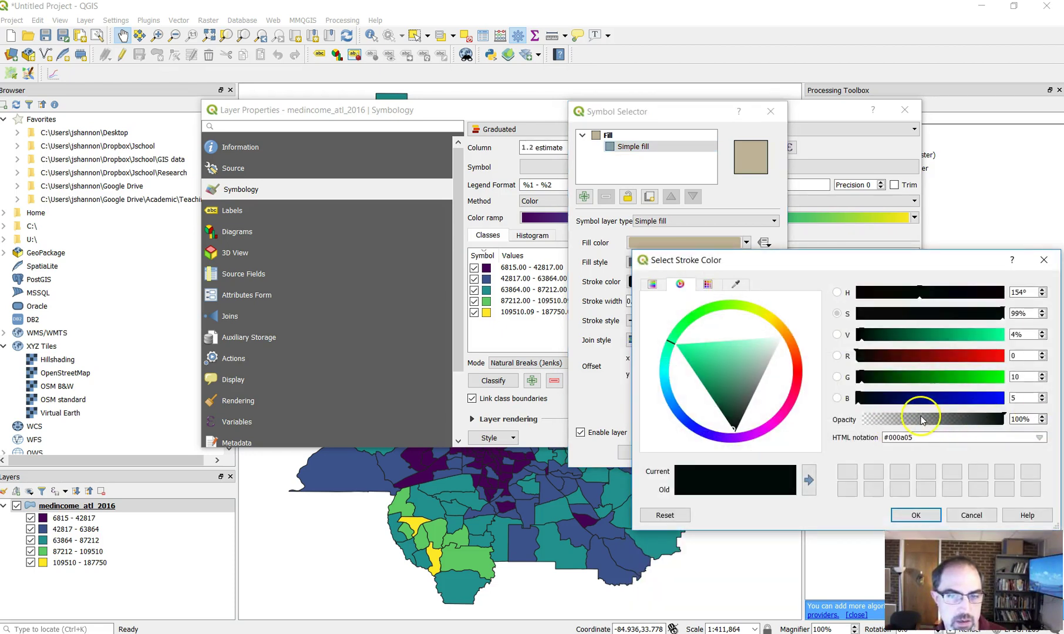
drag(1003, 417, 881, 417)
click(937, 515)
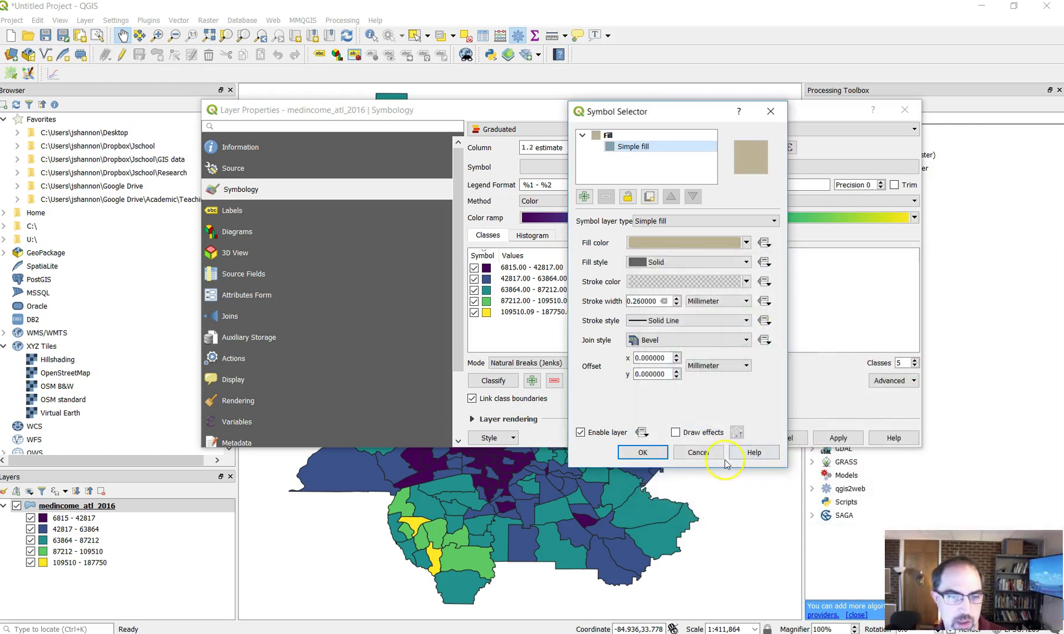
click(648, 451)
click(852, 444)
drag(692, 110, 761, 219)
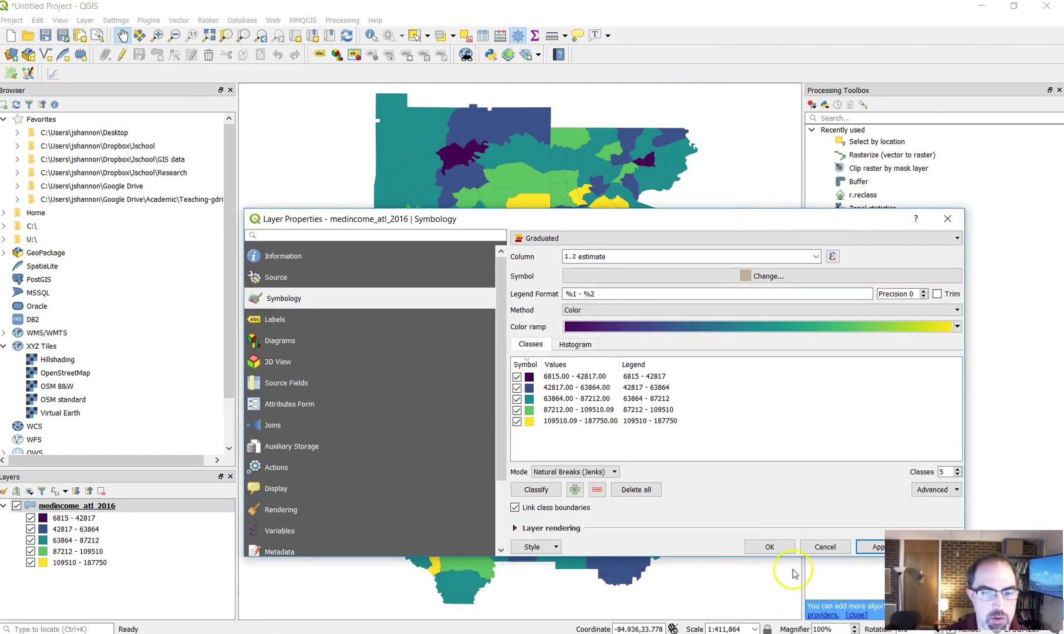
click(779, 547)
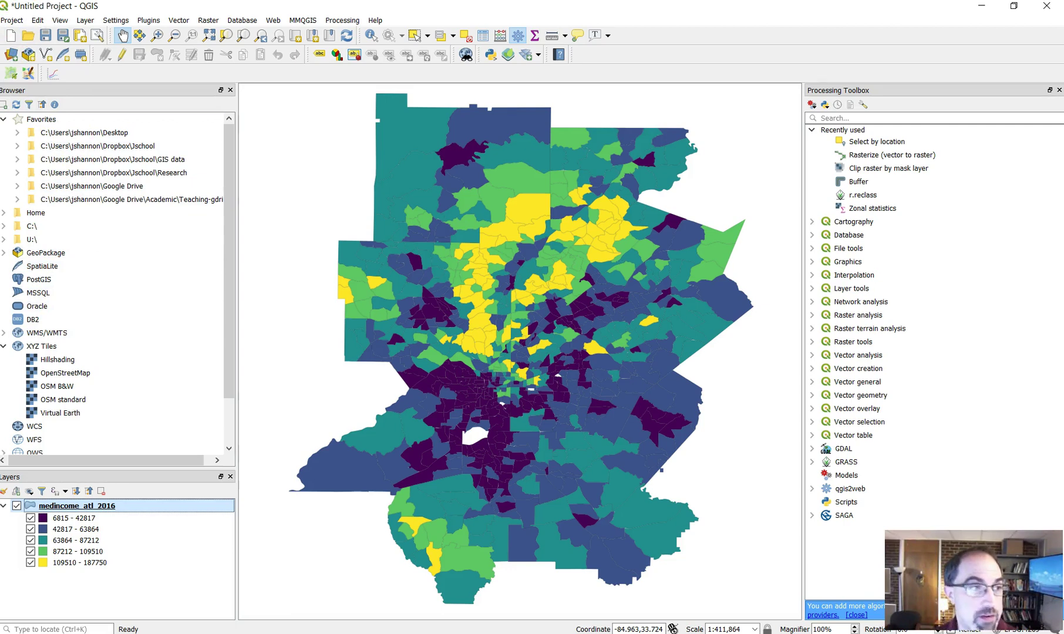
- Open snap_retailers_atl from the qgis data folder in Excel and scroll through its rows
click(13, 56)
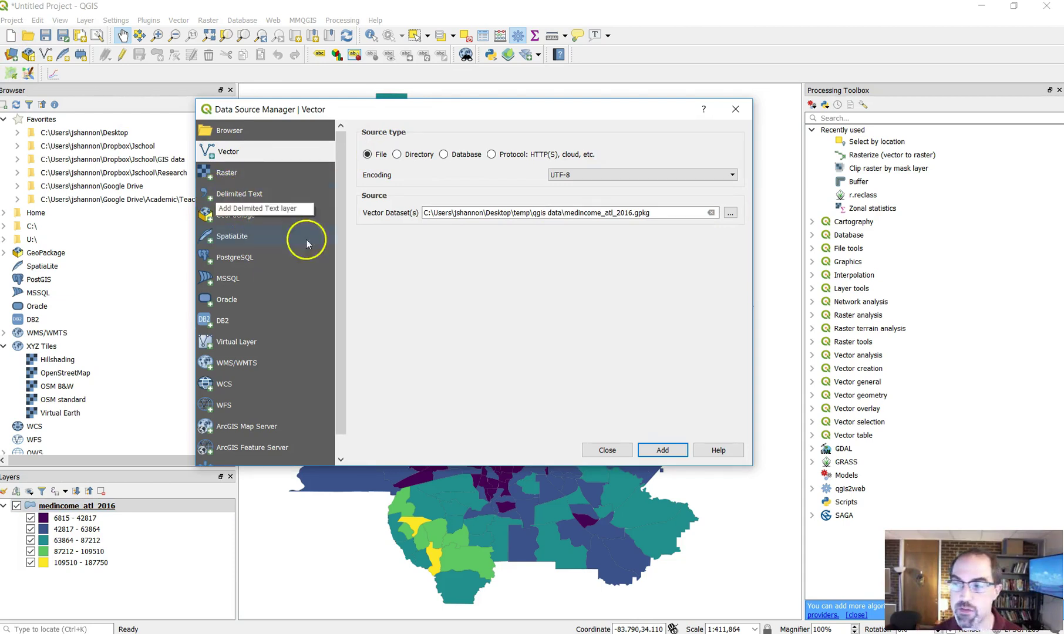
key(alt+Tab)
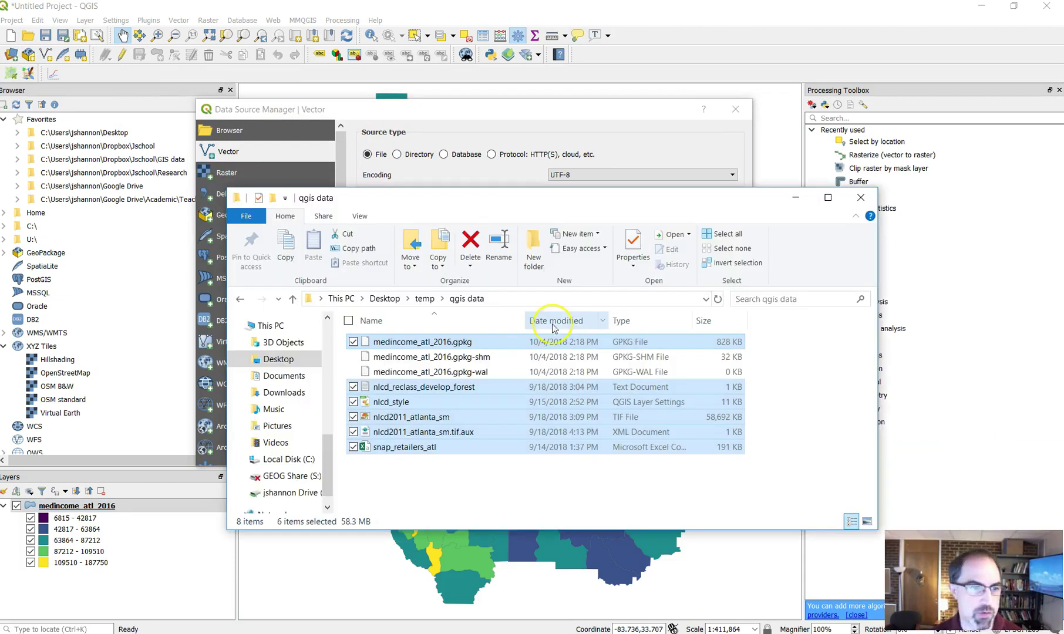
click(435, 448)
key(alt+Tab)
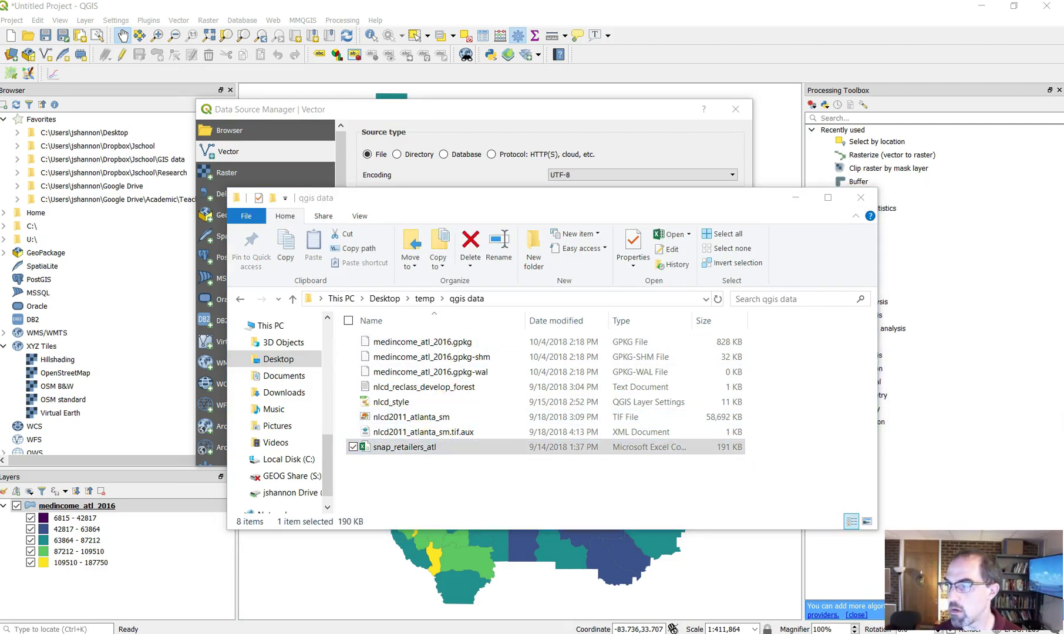
scroll(276, 411, down, 1)
drag(613, 118, 447, 47)
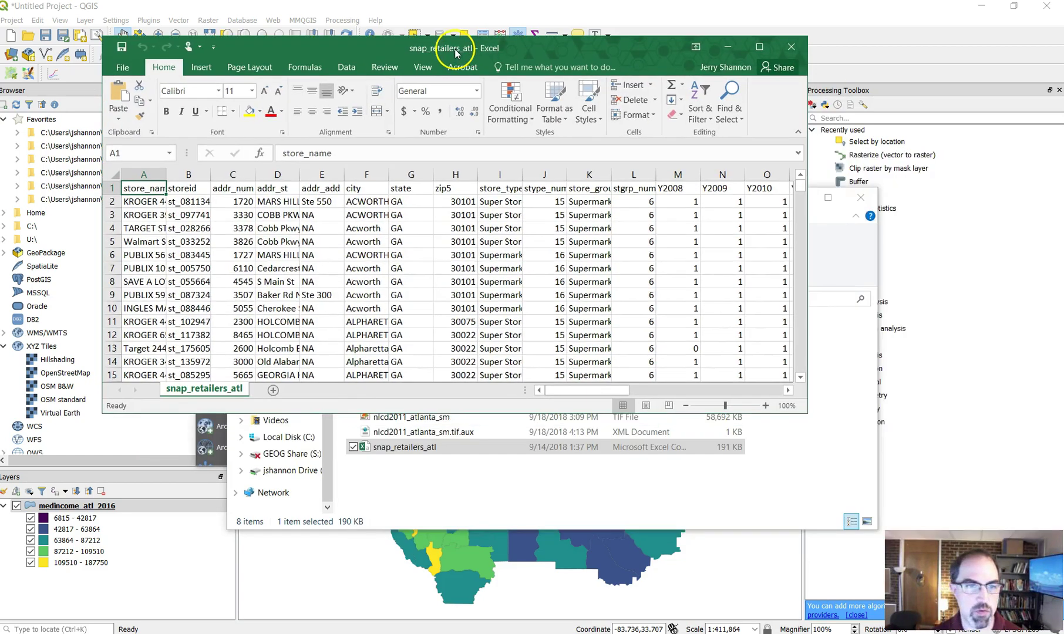
click(767, 50)
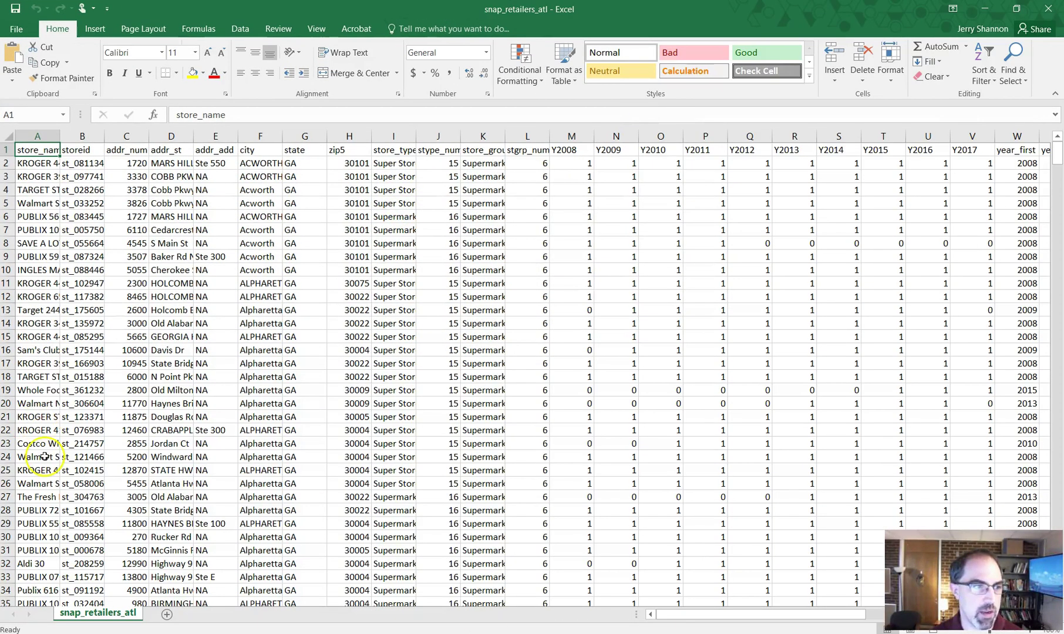
drag(801, 615, 822, 614)
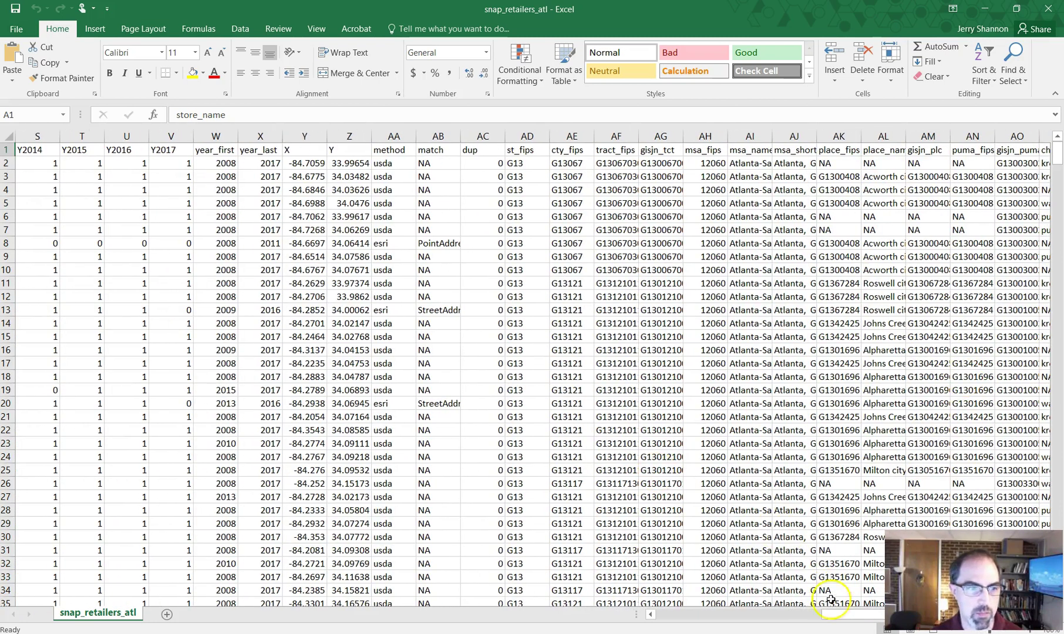
drag(304, 135, 350, 136)
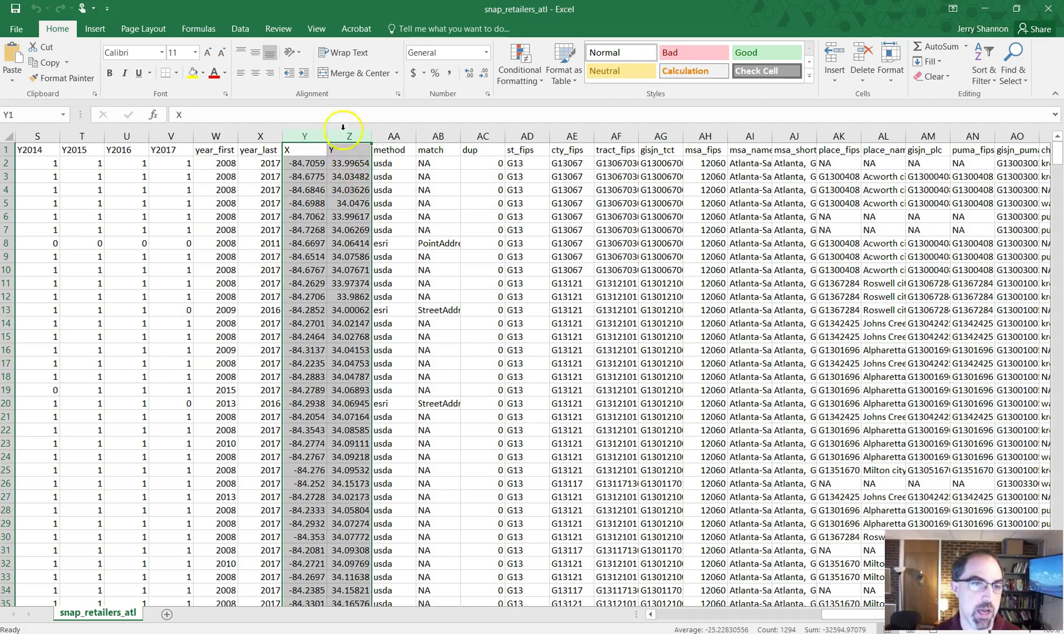
click(1052, 10)
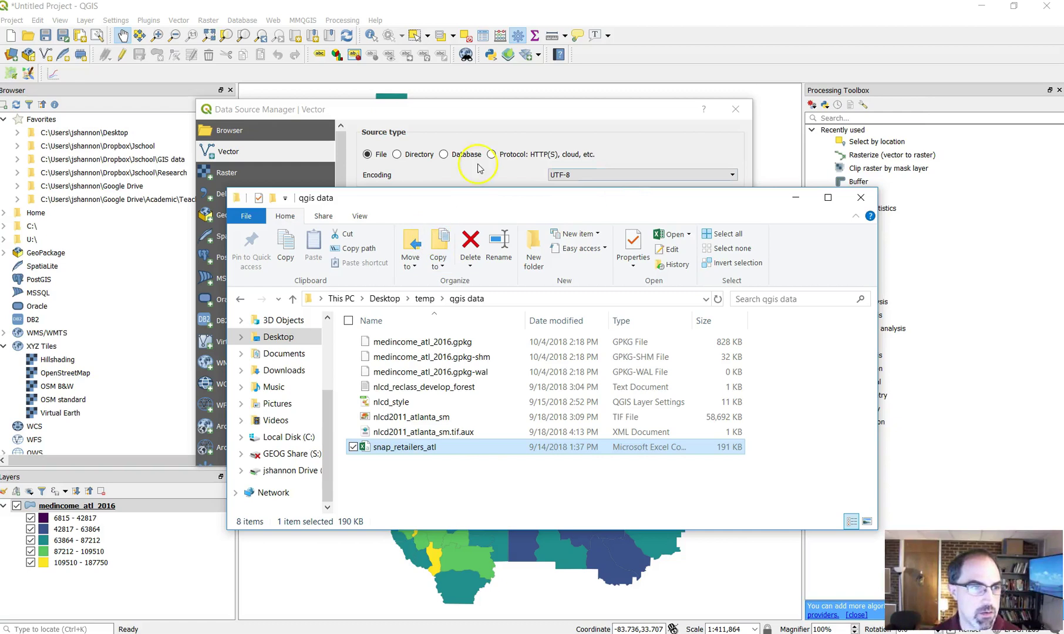
- Add snap_retailers_atl.csv as a delimited-text point layer built from its X/Y fields
click(492, 110)
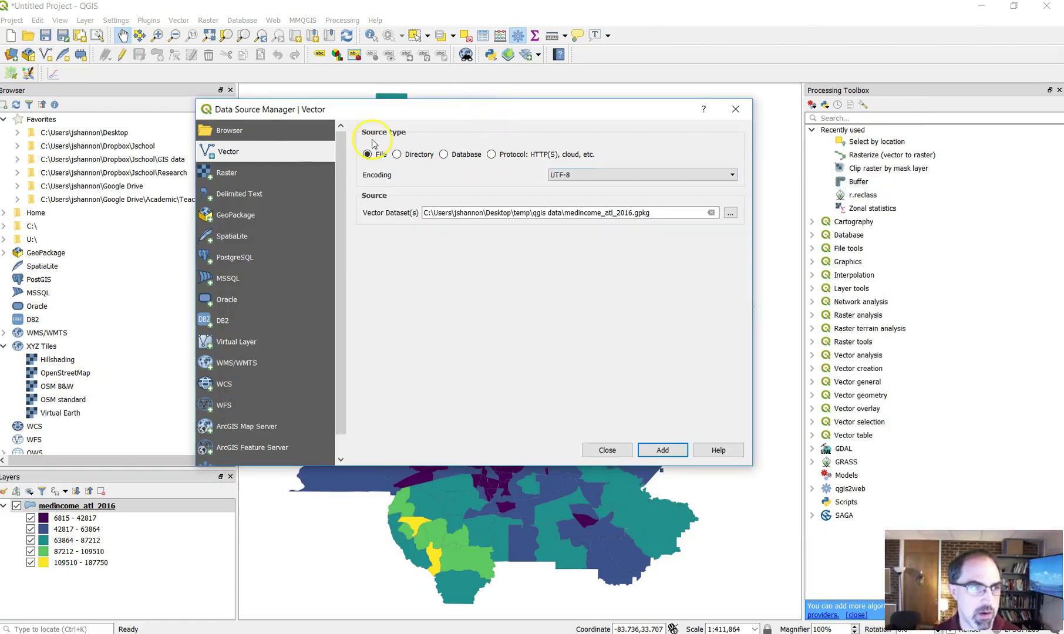
click(240, 197)
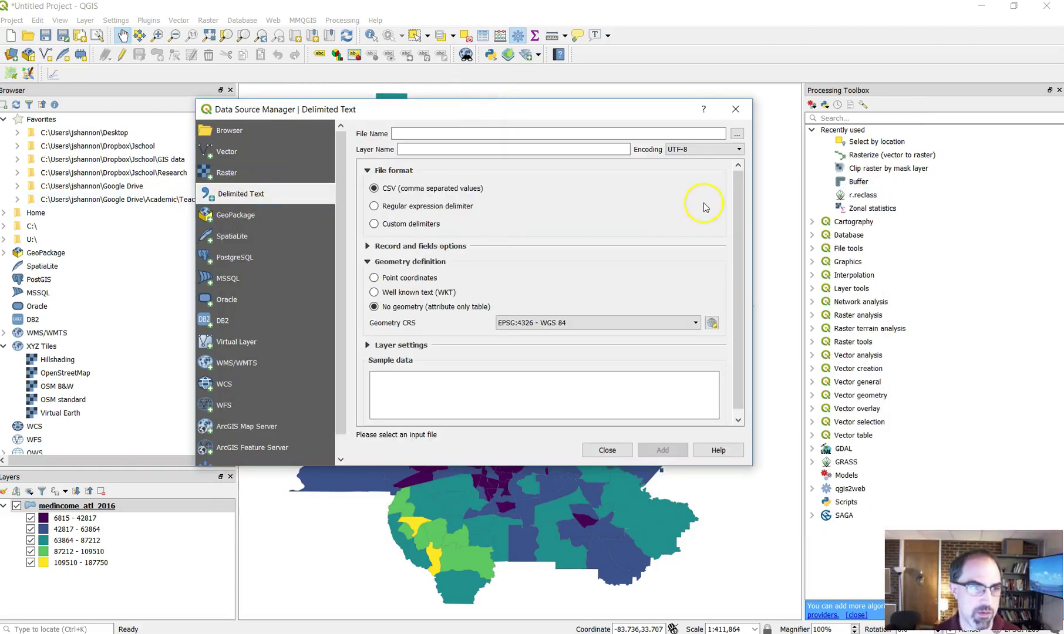
click(737, 135)
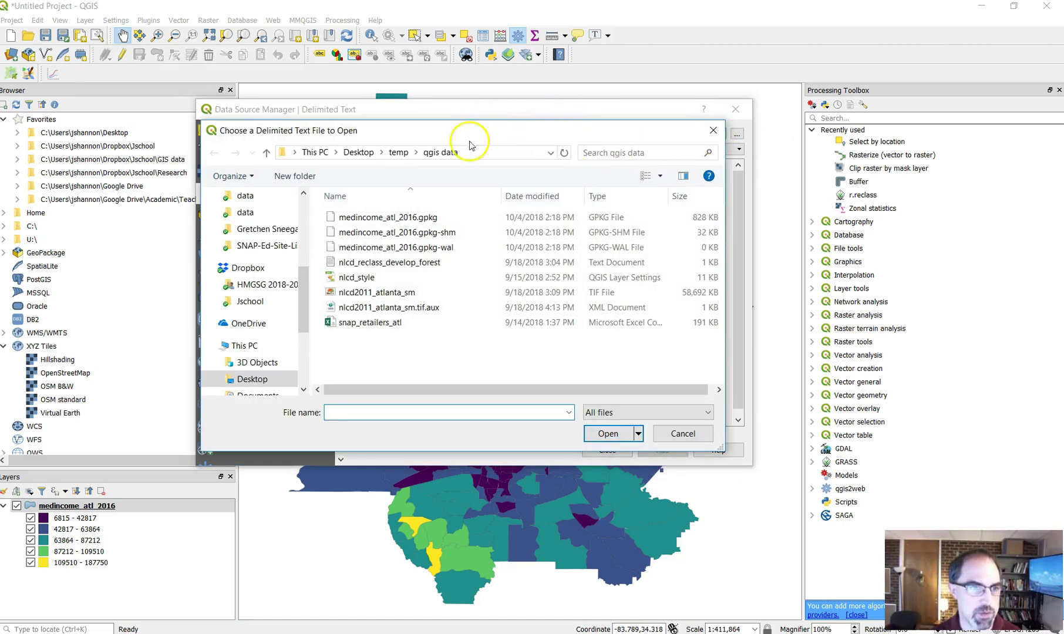
double_click(377, 327)
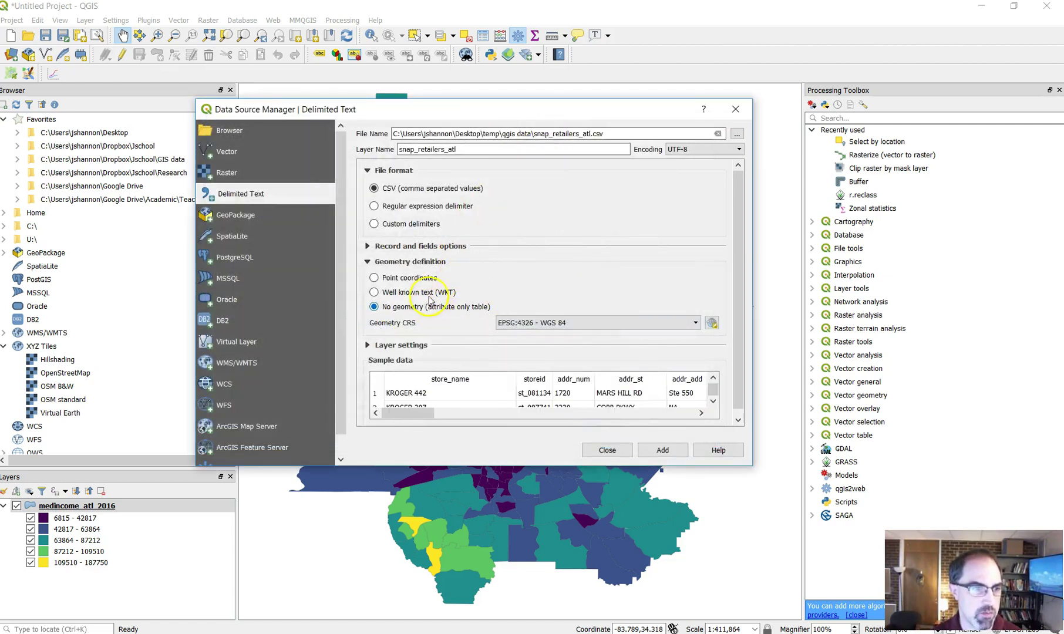
click(380, 262)
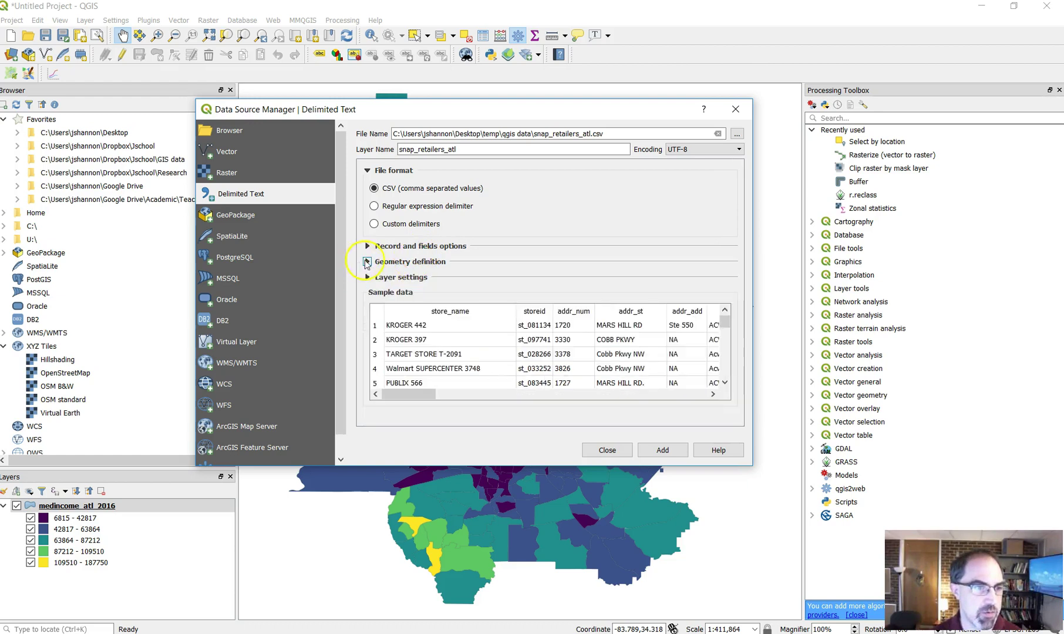
click(368, 262)
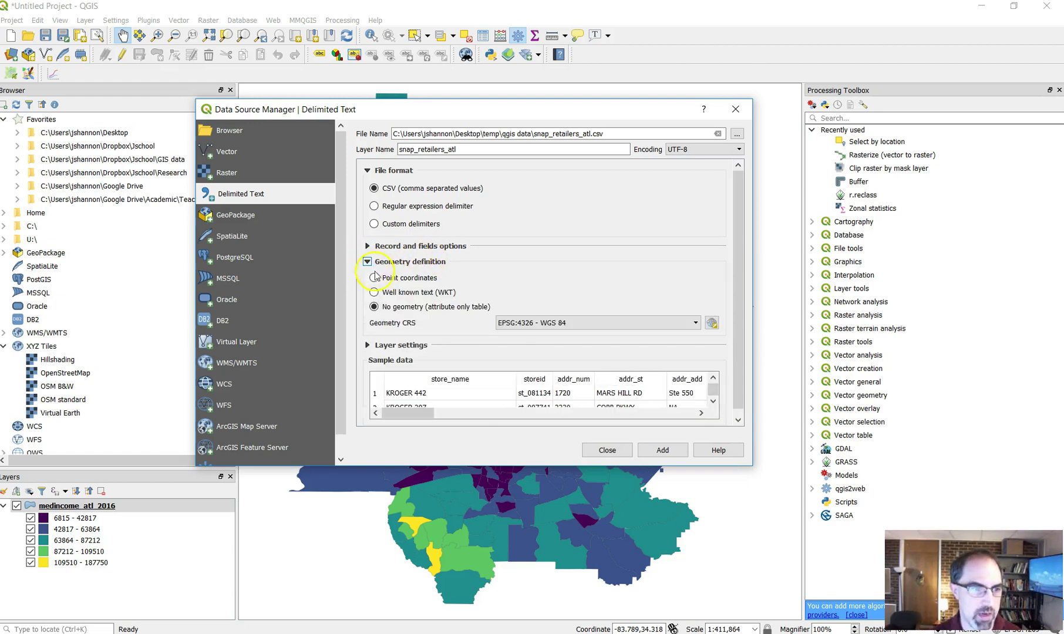
click(375, 279)
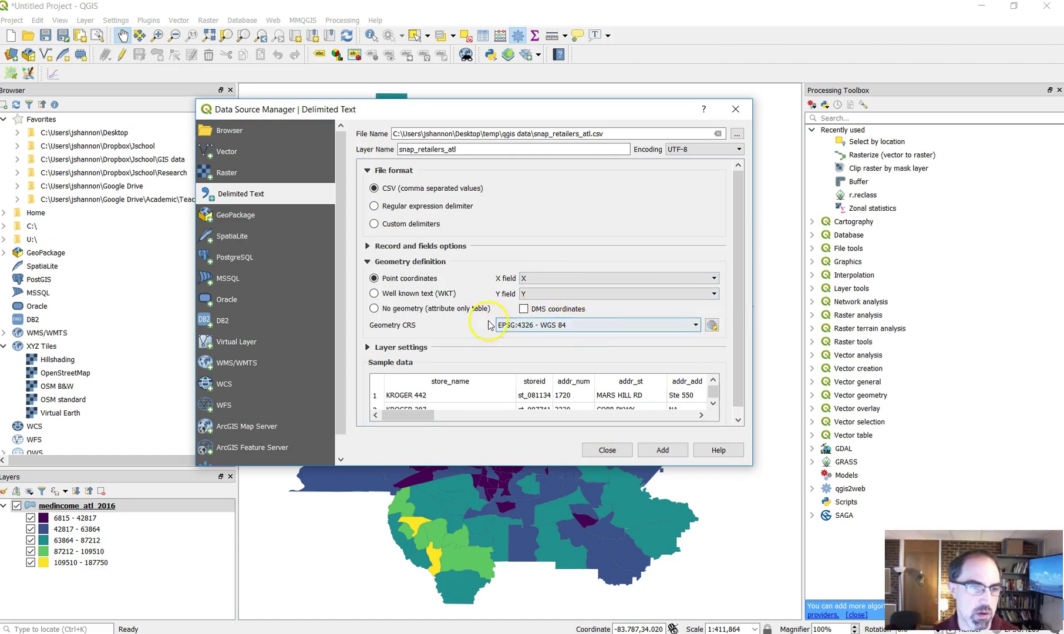
click(674, 452)
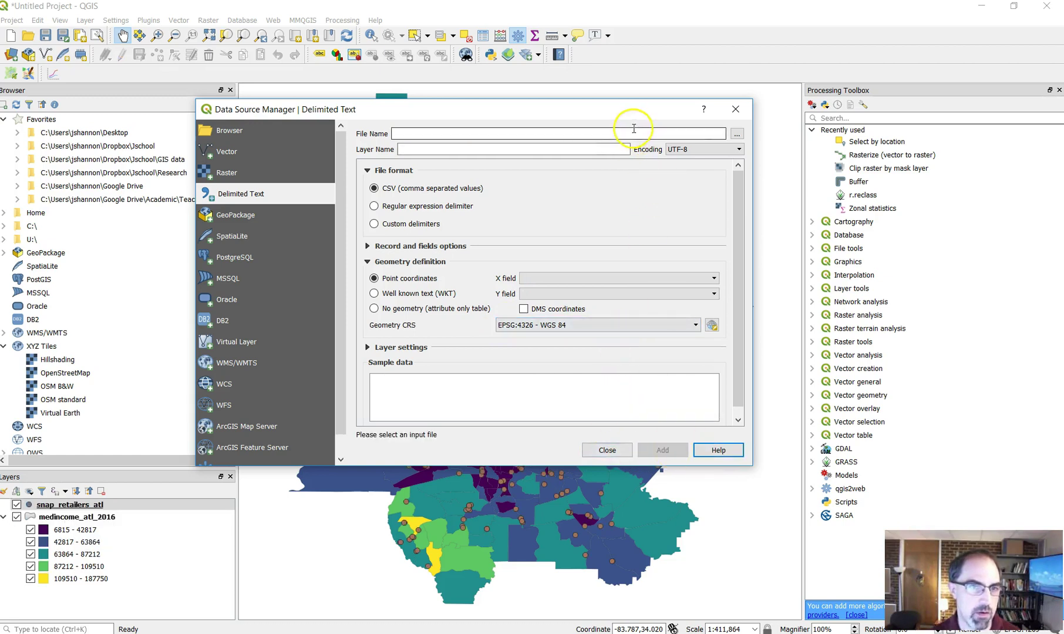
click(736, 109)
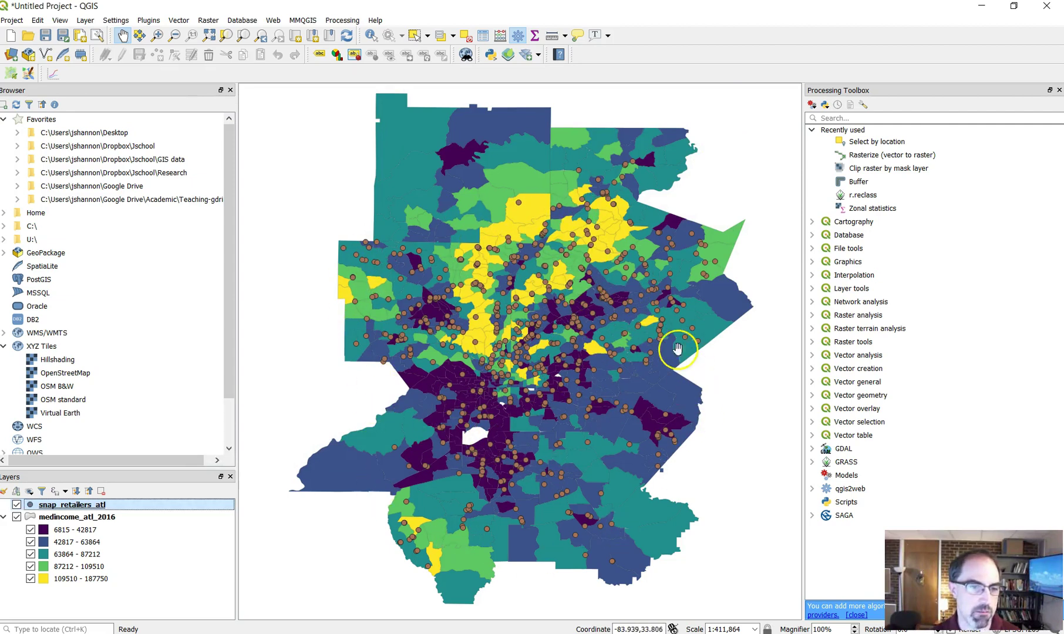
right_click(107, 509)
click(174, 403)
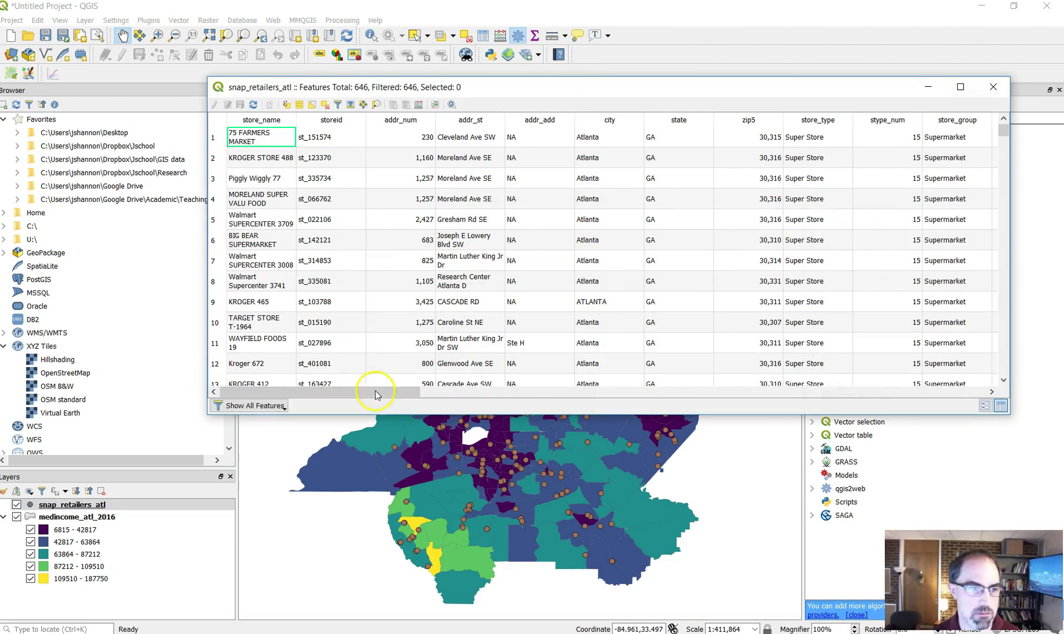
drag(378, 393, 542, 379)
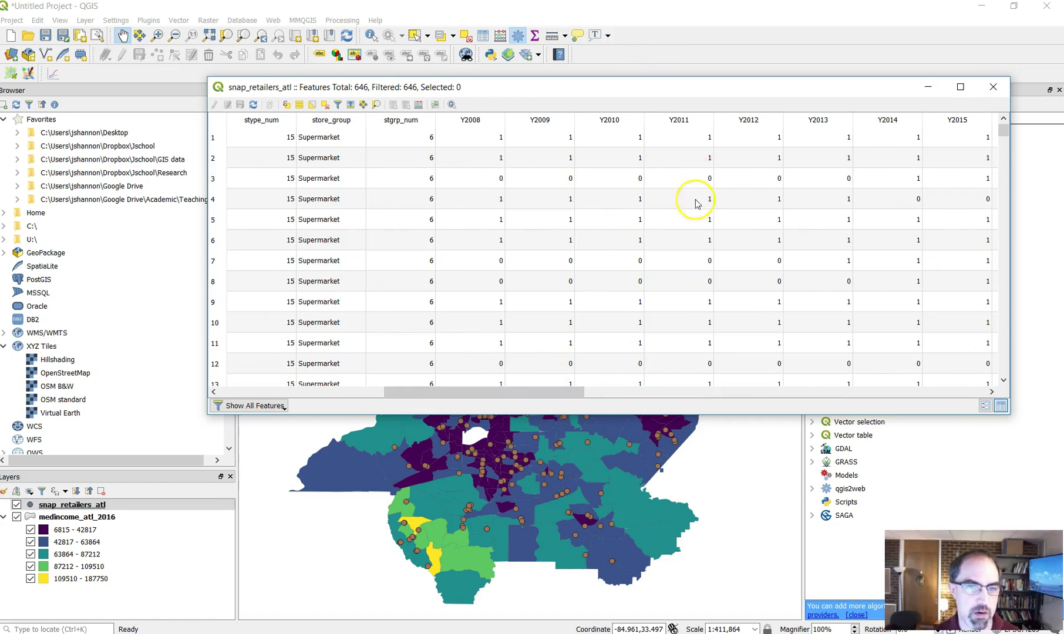
drag(552, 391, 1000, 382)
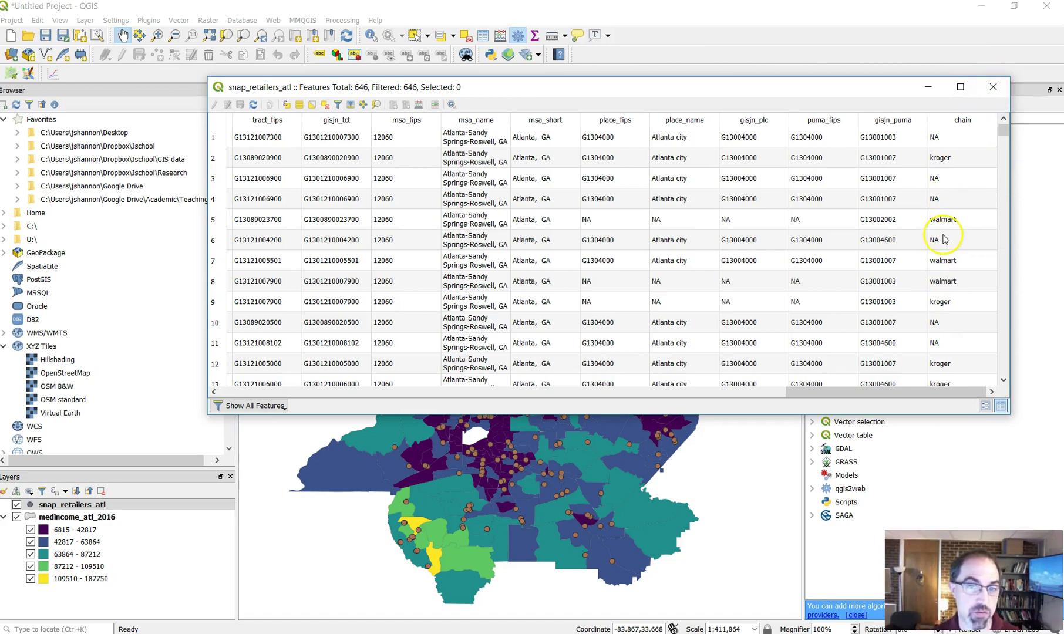
click(992, 87)
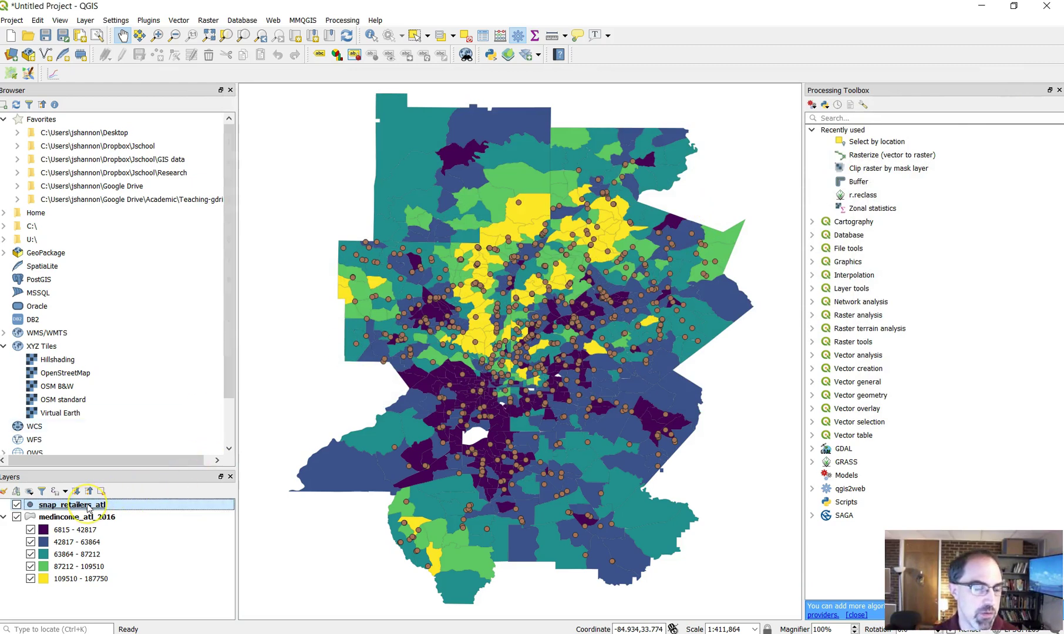
- Filter the snap_retailers_atl layer to "chain" = 'walmart'
right_click(88, 507)
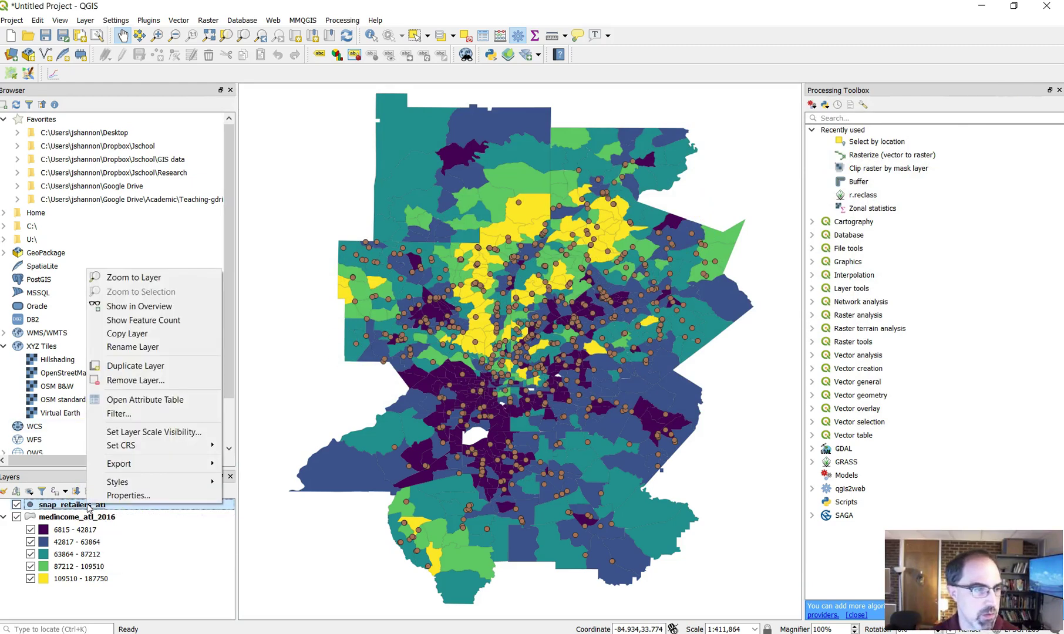
click(120, 414)
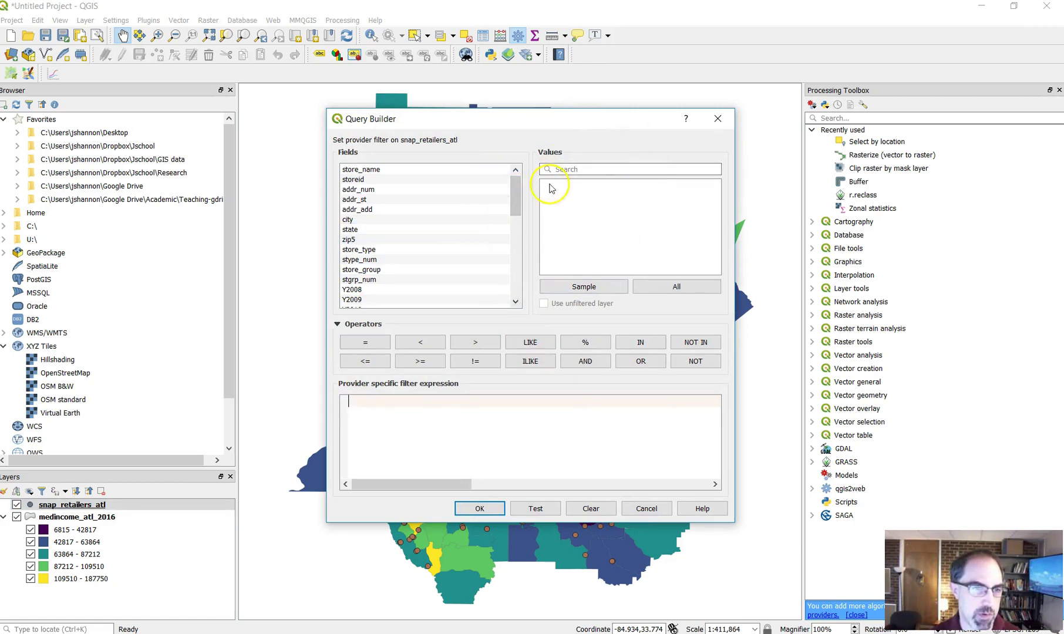
drag(516, 193, 512, 299)
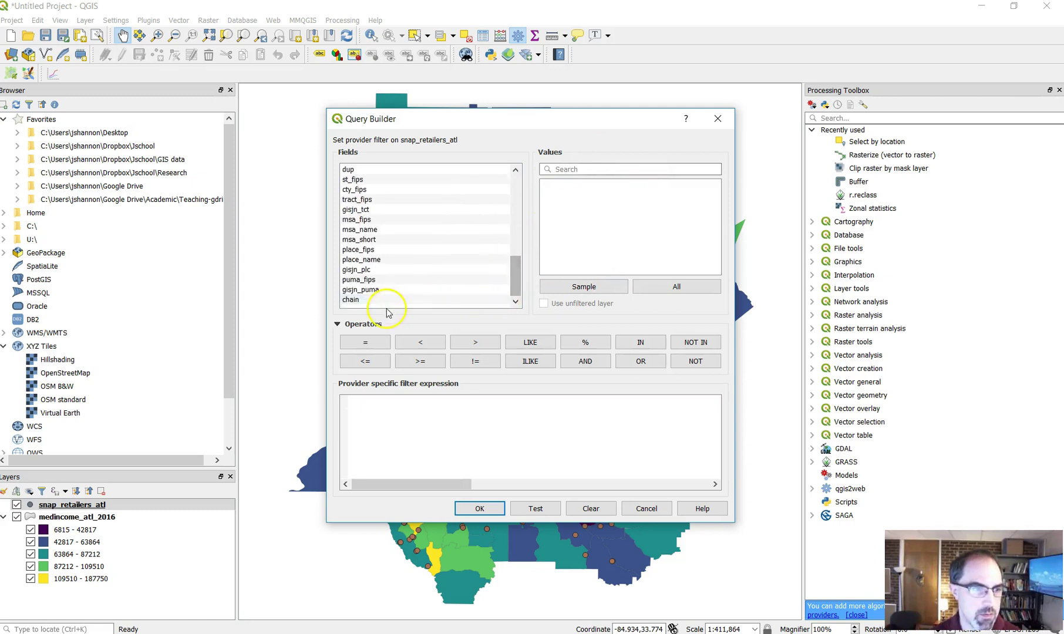
double_click(350, 300)
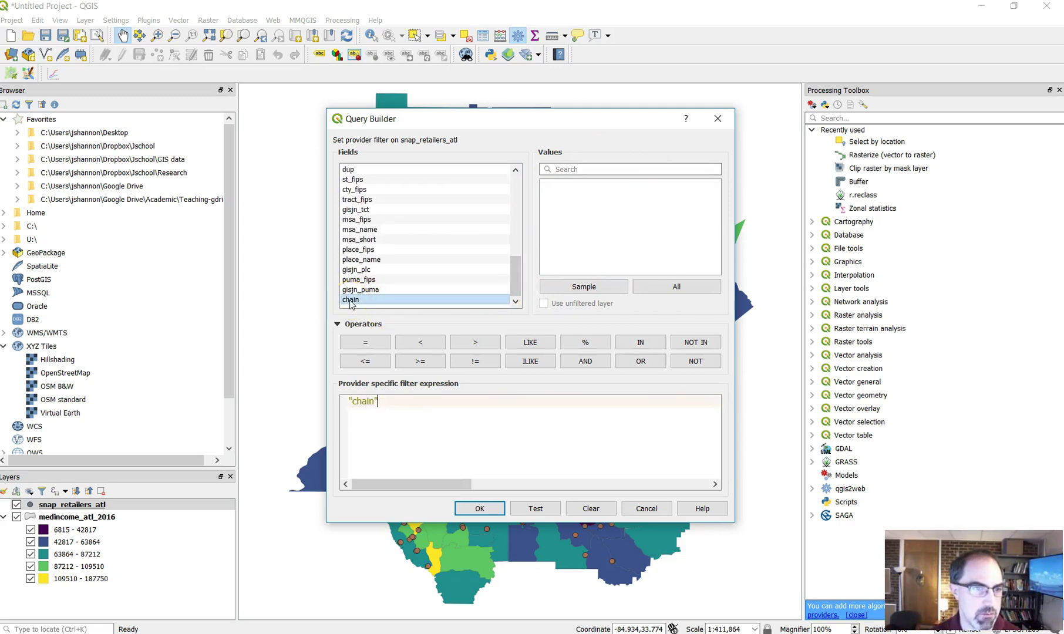
click(374, 347)
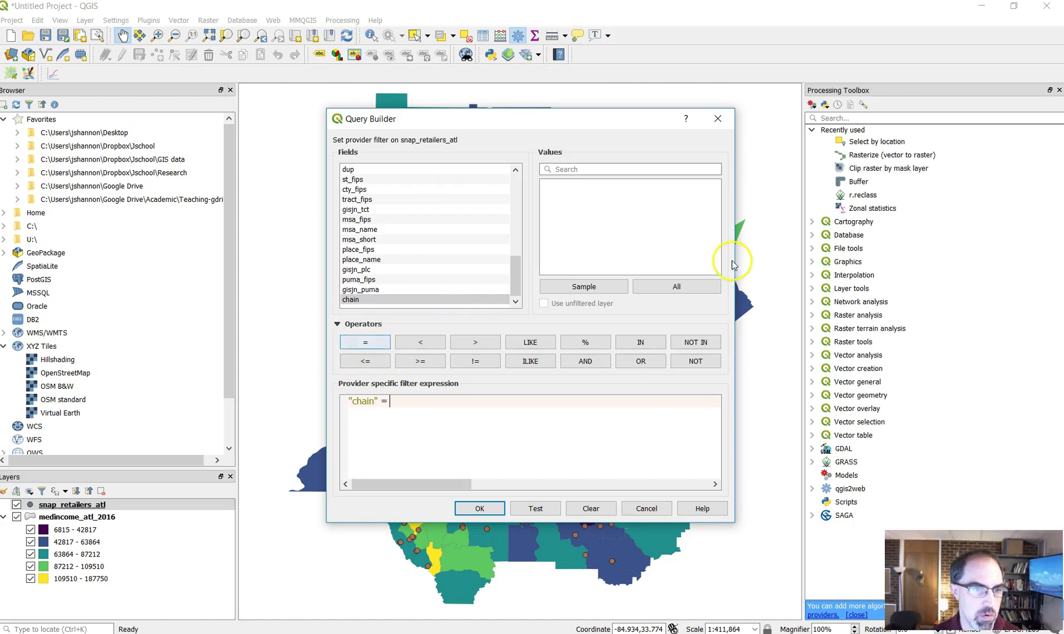
click(688, 292)
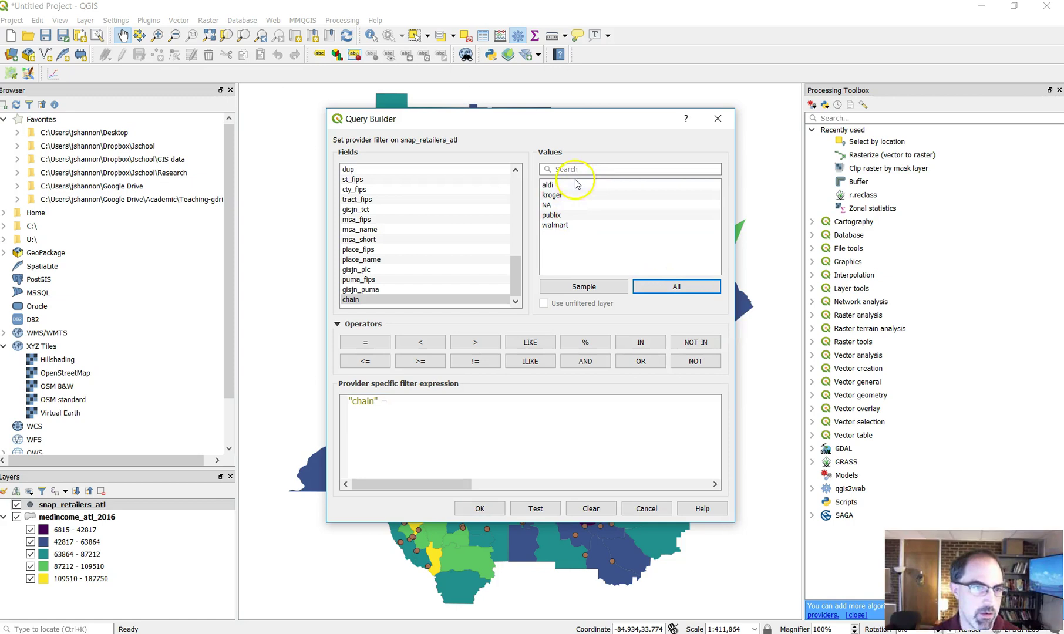
double_click(555, 227)
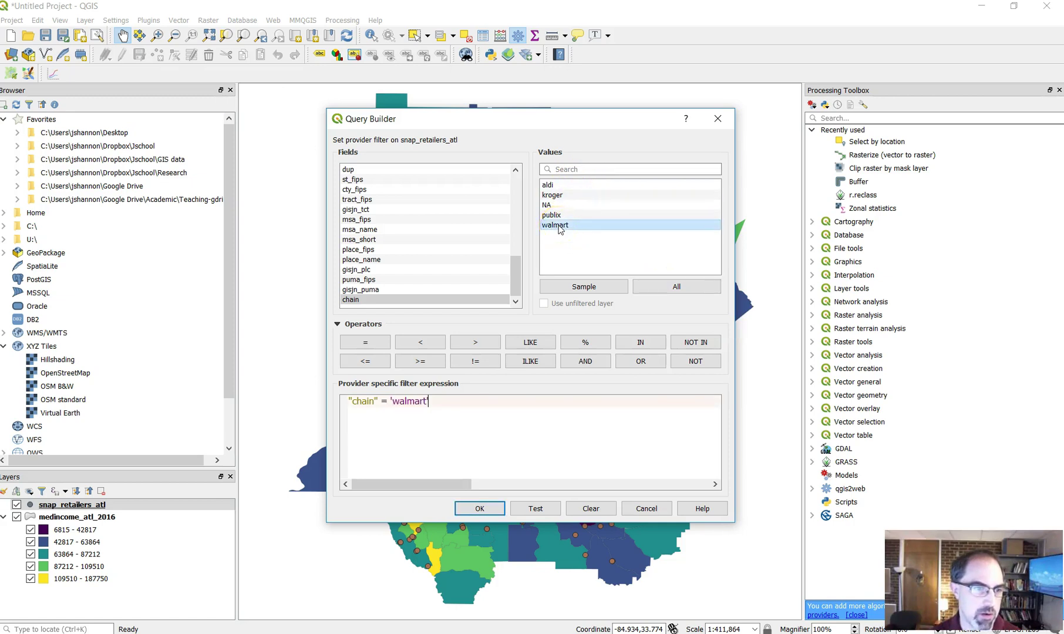
click(535, 509)
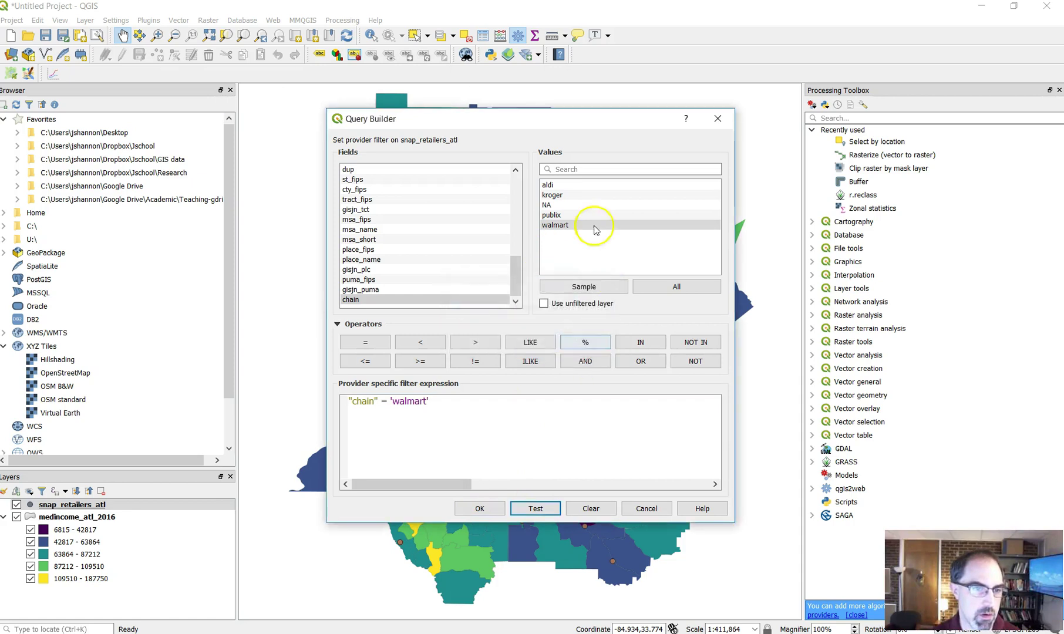
drag(601, 123, 758, 87)
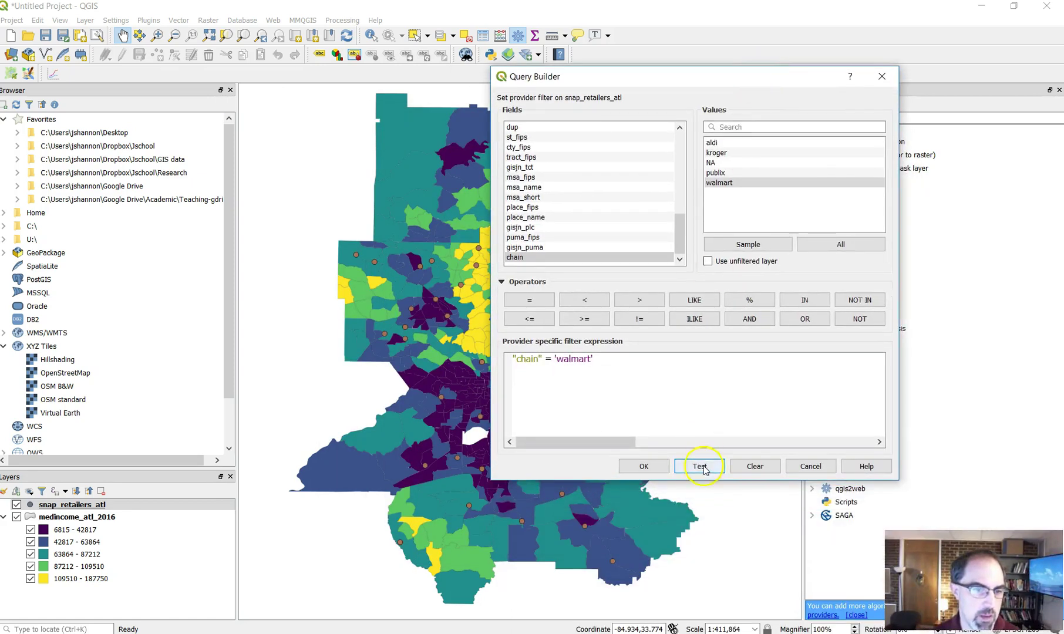
click(643, 467)
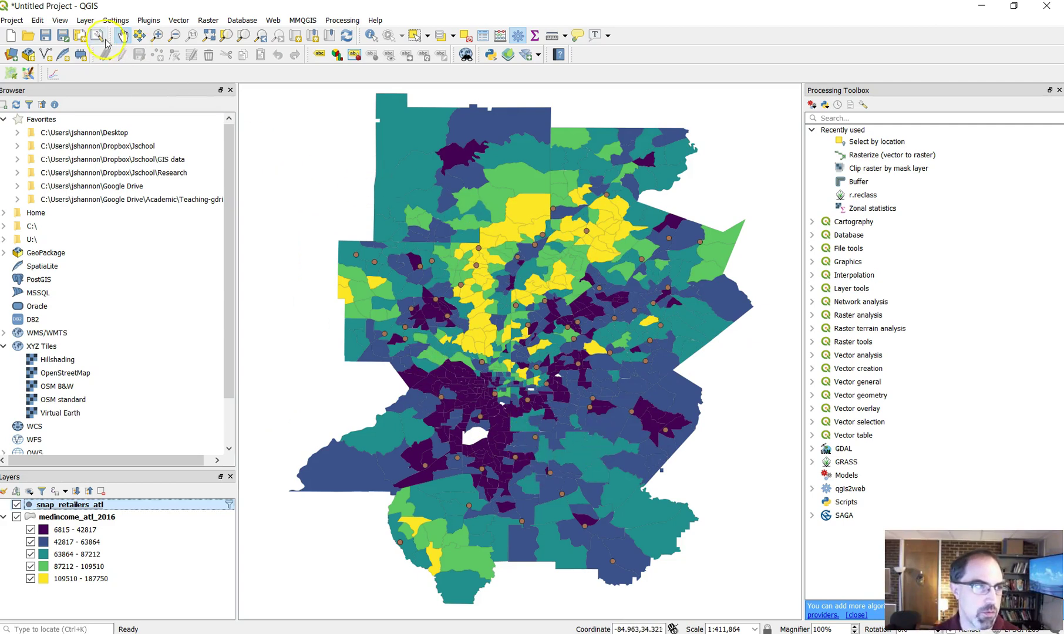
- Open the Project menu toward a new print layout, then dismiss it
click(12, 20)
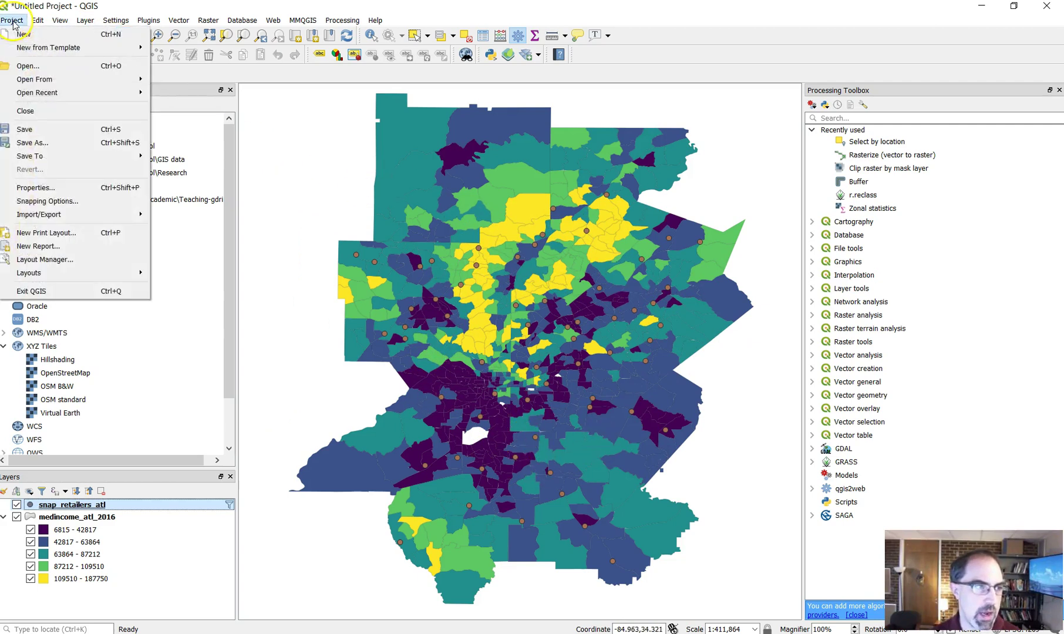
click(103, 233)
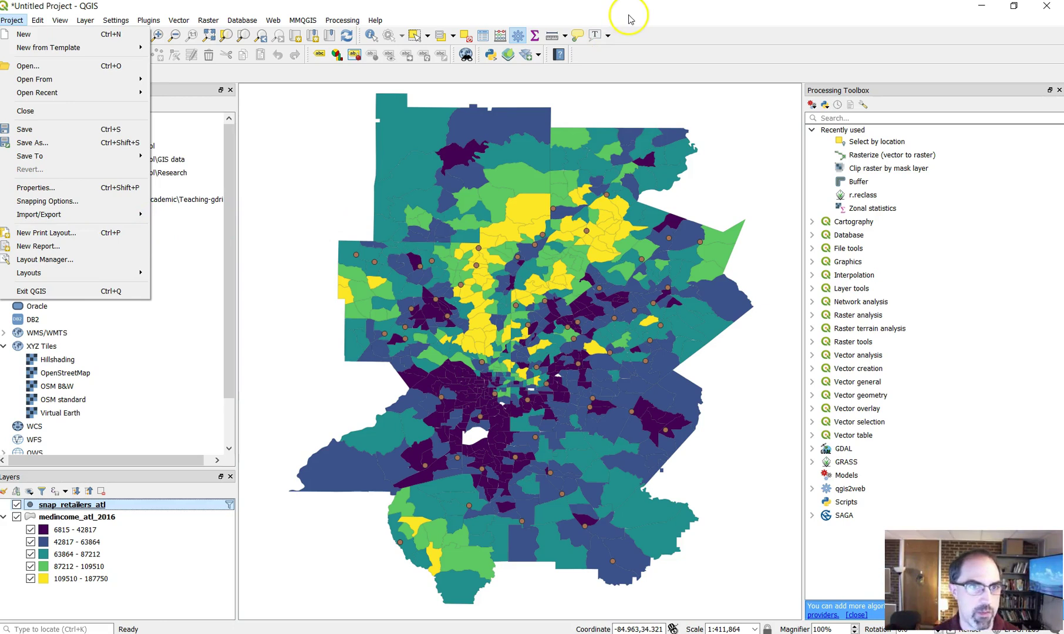
click(646, 8)
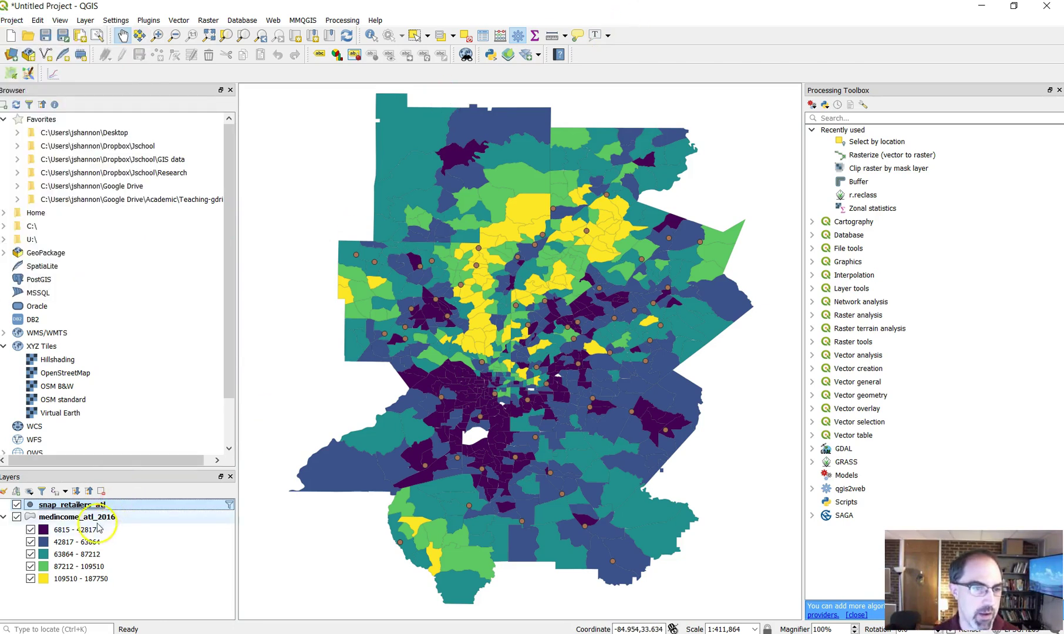
- Duplicate the snap_retailers_atl layer and select the copy
right_click(73, 510)
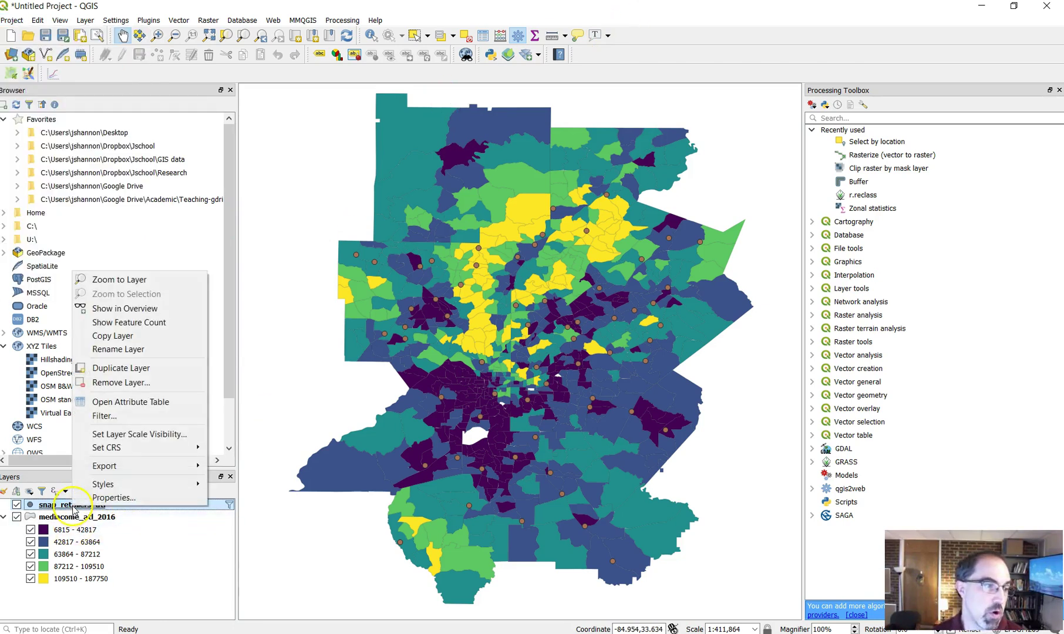
click(142, 370)
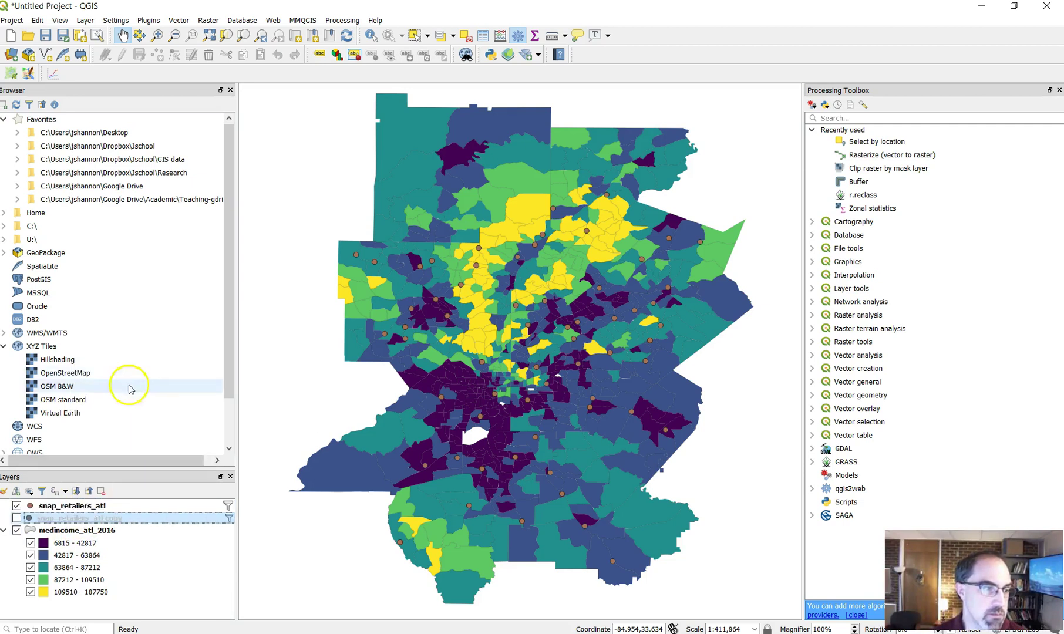
click(79, 521)
- Replace the copy's walmart filter with "chain" = 'kroger' and make the copy visible
right_click(79, 521)
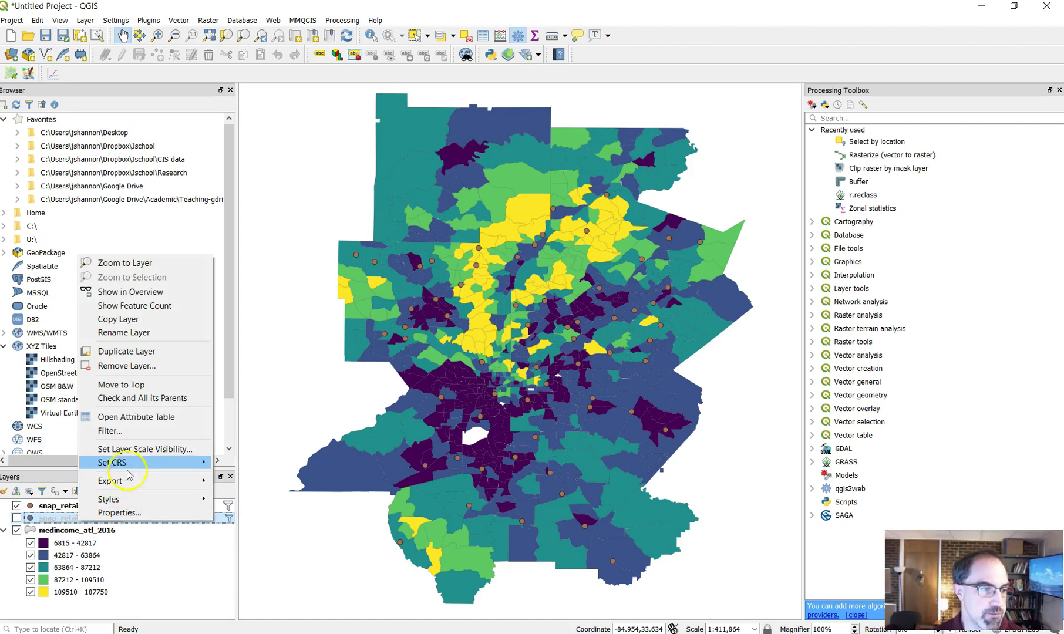
click(137, 434)
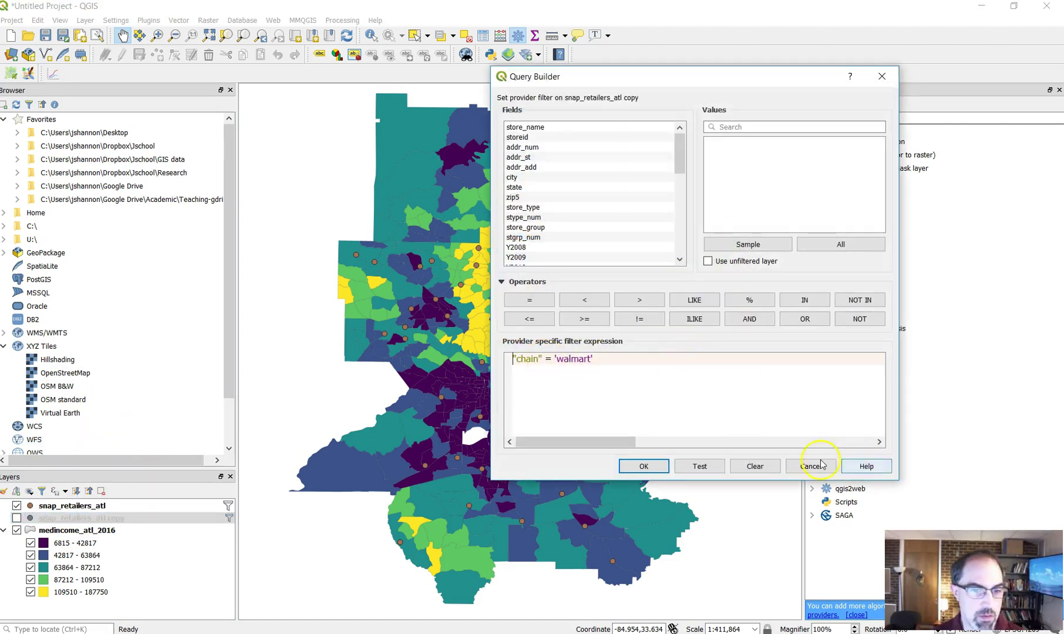
click(756, 466)
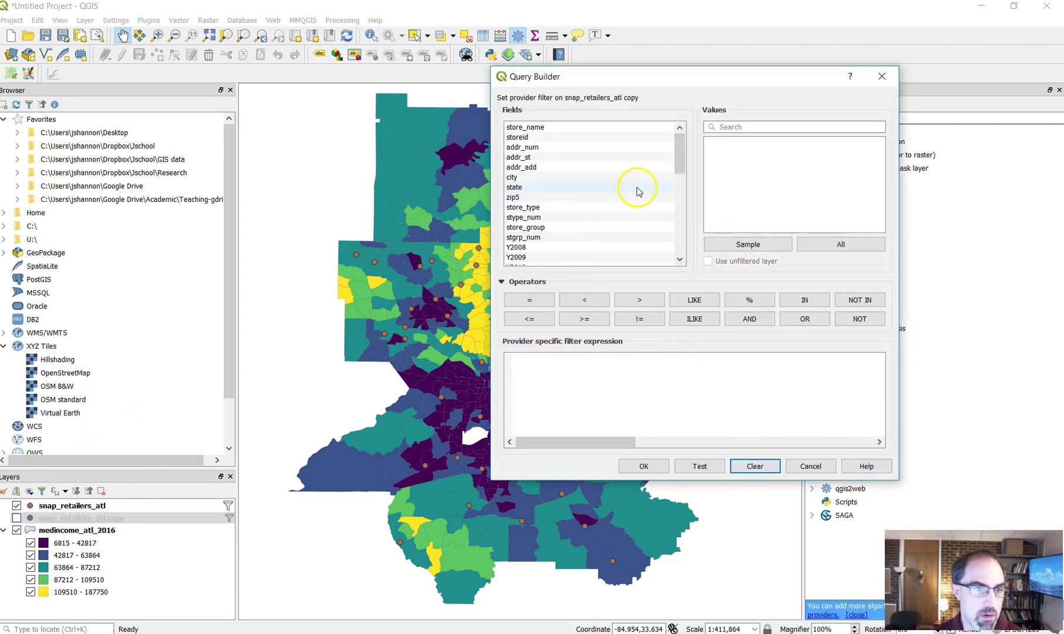
drag(682, 153, 661, 266)
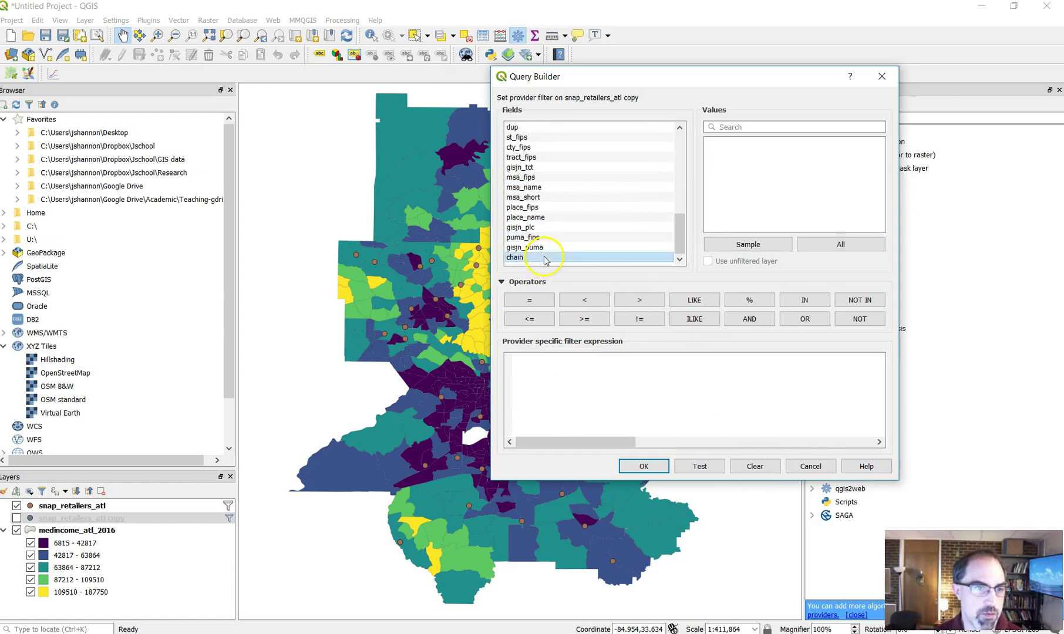
double_click(588, 258)
click(531, 300)
click(846, 244)
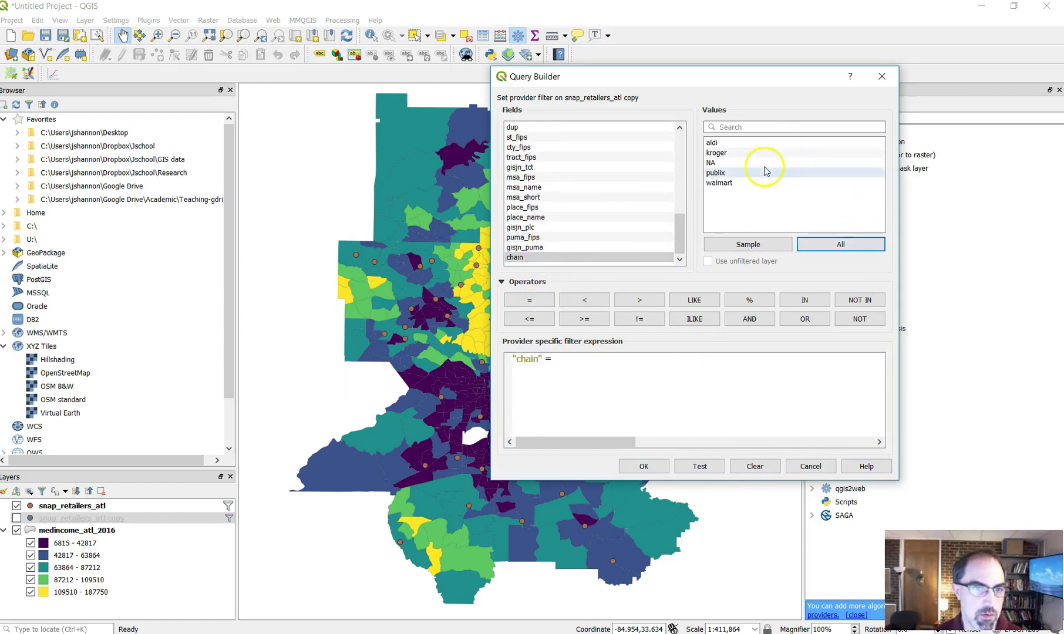
double_click(751, 154)
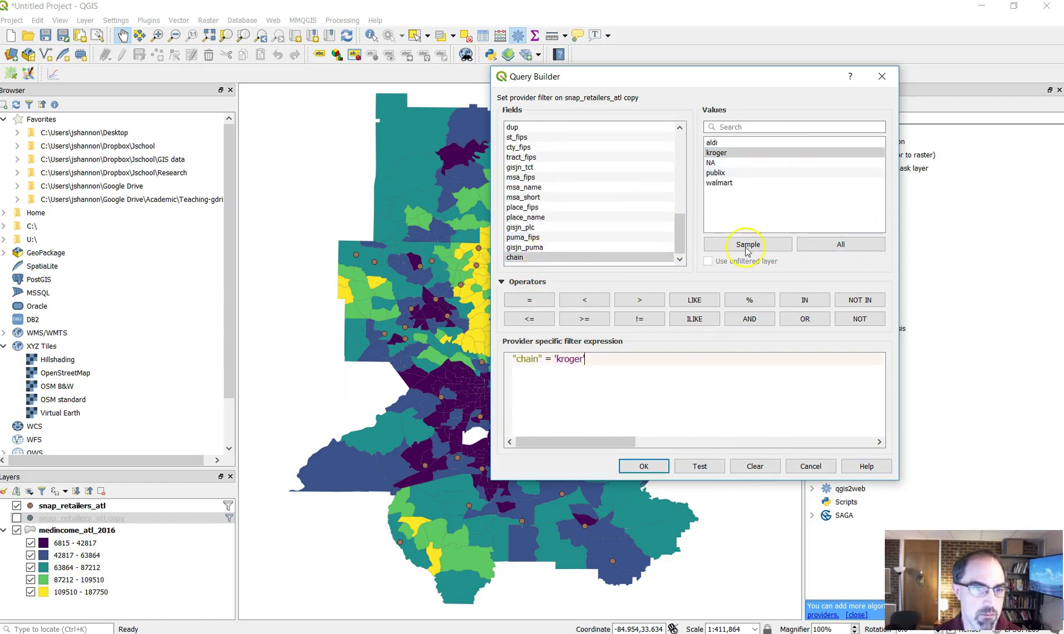
click(652, 470)
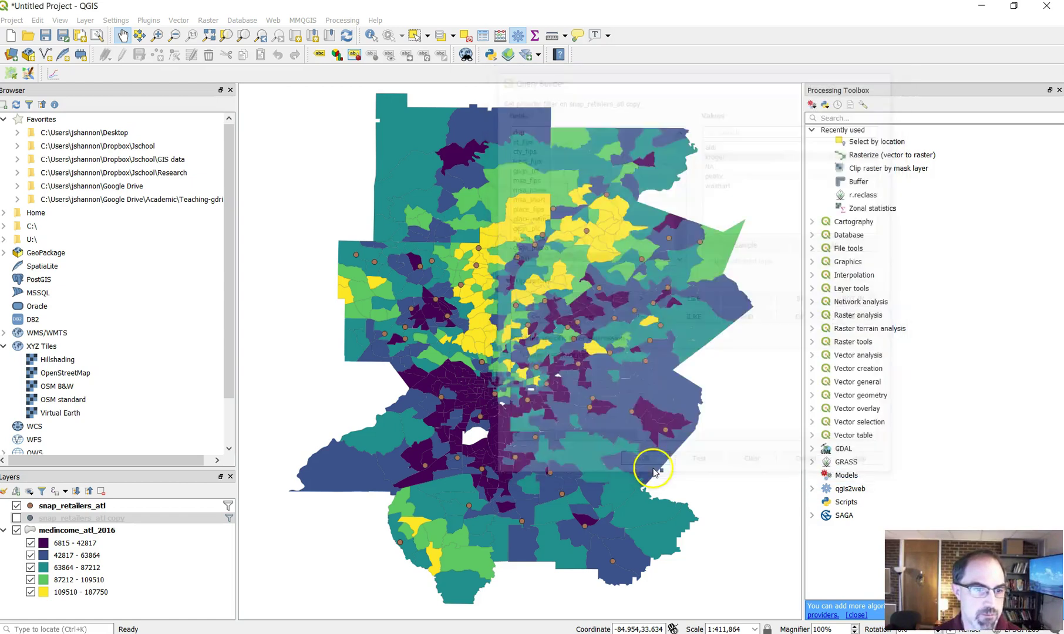
click(17, 519)
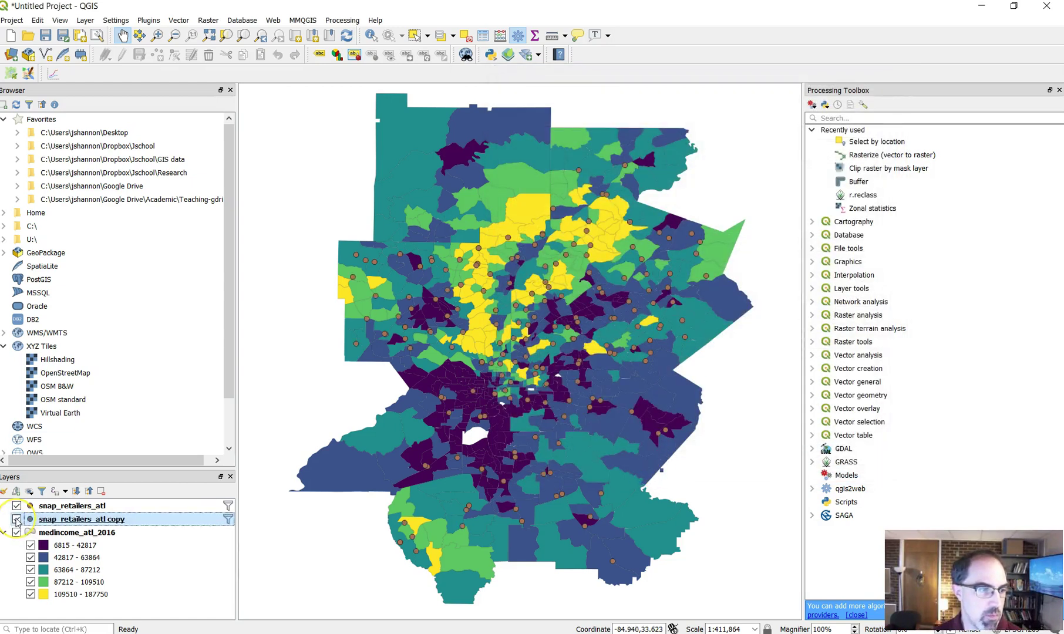
- Change the kroger copy's simple marker fill to red and close its properties
double_click(100, 525)
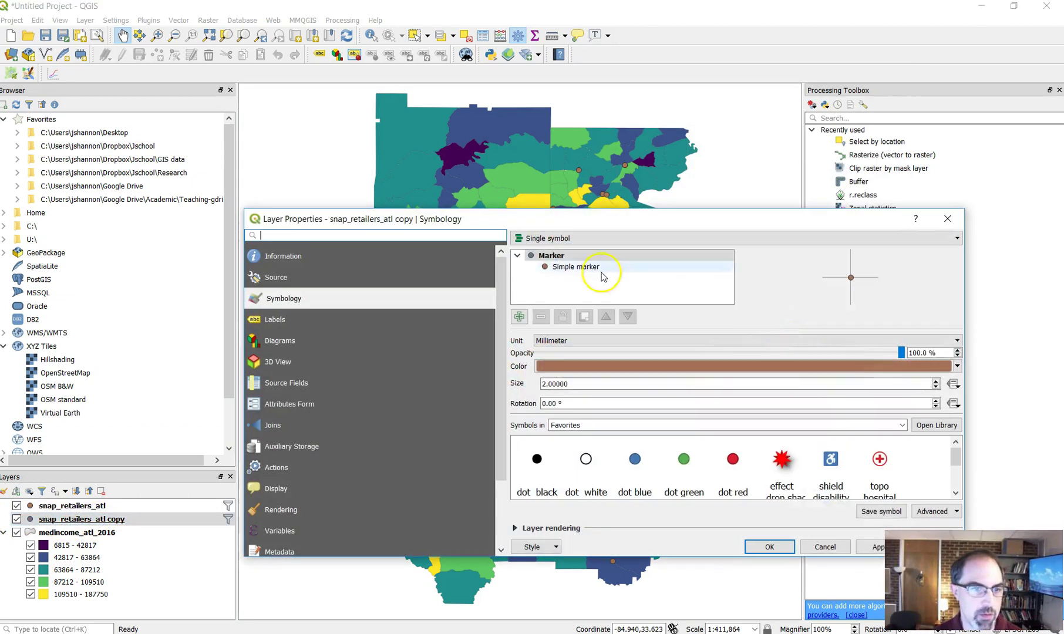
click(575, 269)
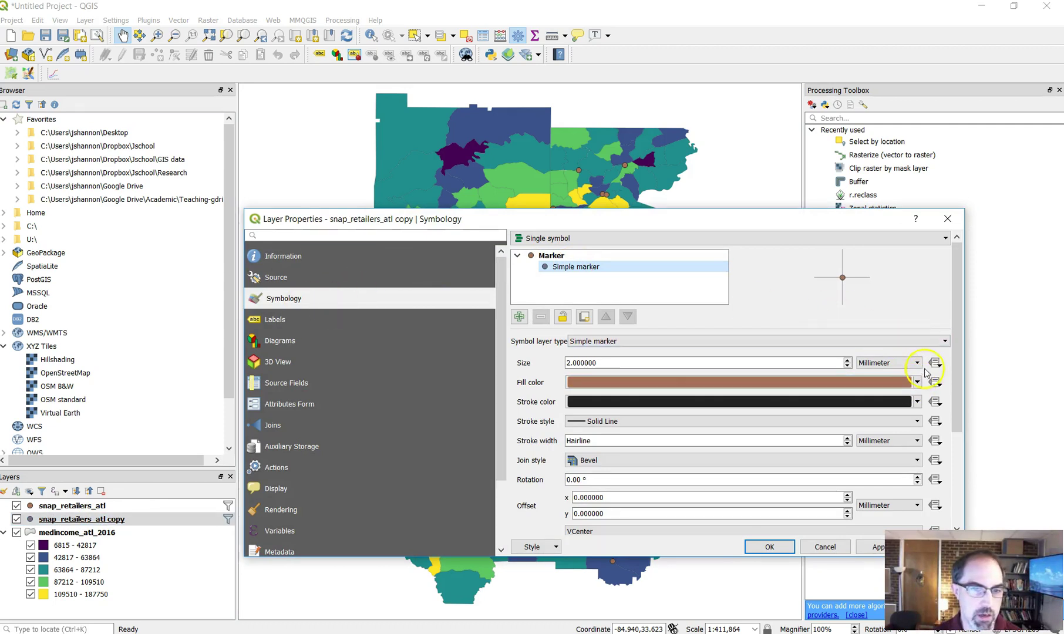
click(917, 382)
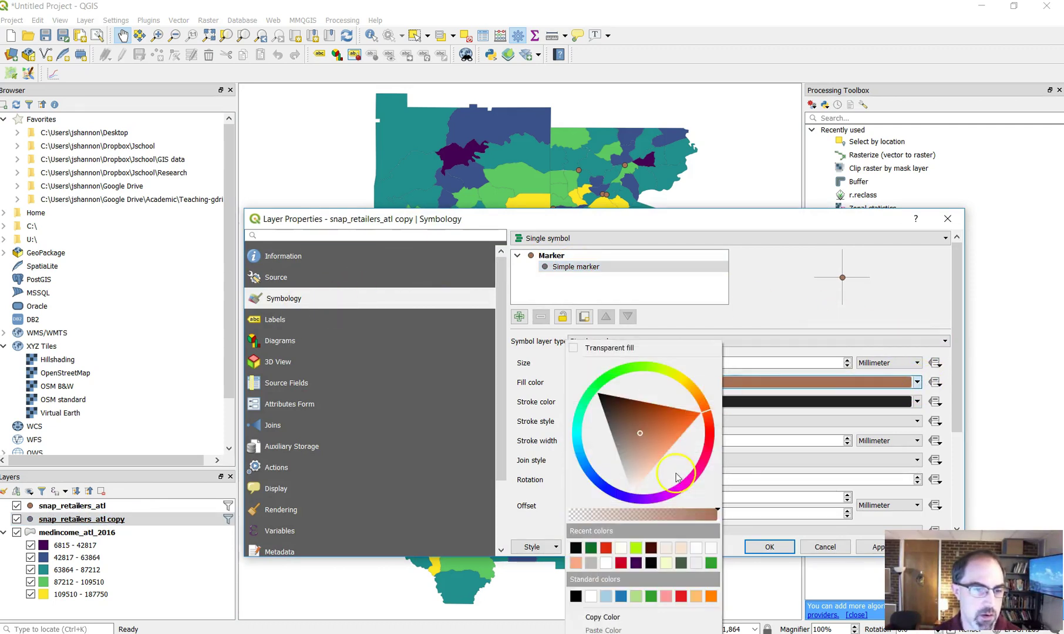
click(606, 548)
click(769, 547)
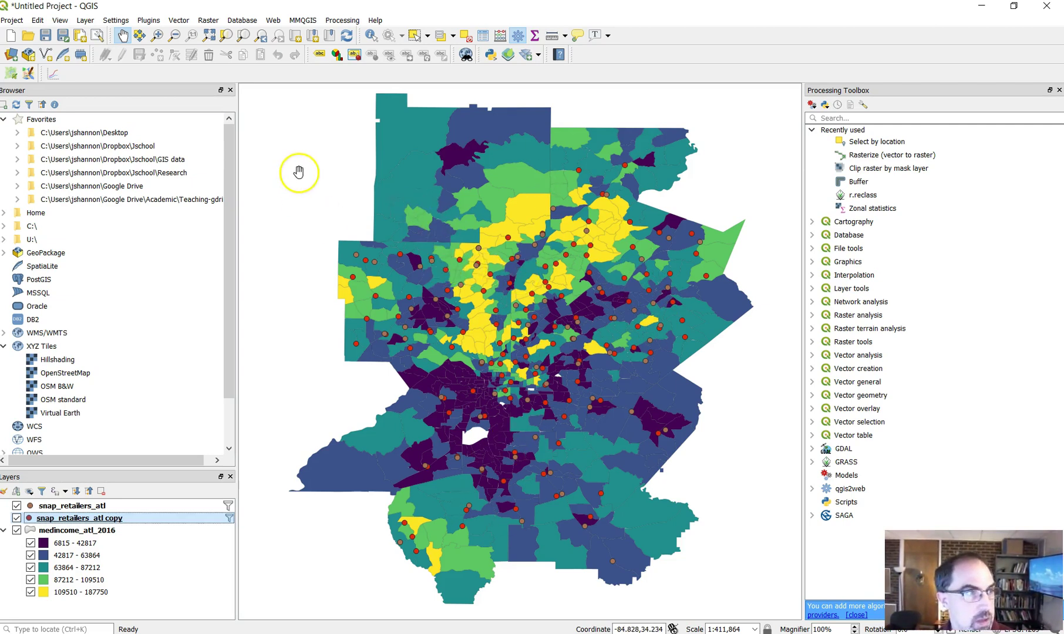
- Discard the current project for a new one, then search 'buffer' and preview the Buffer tool
click(11, 37)
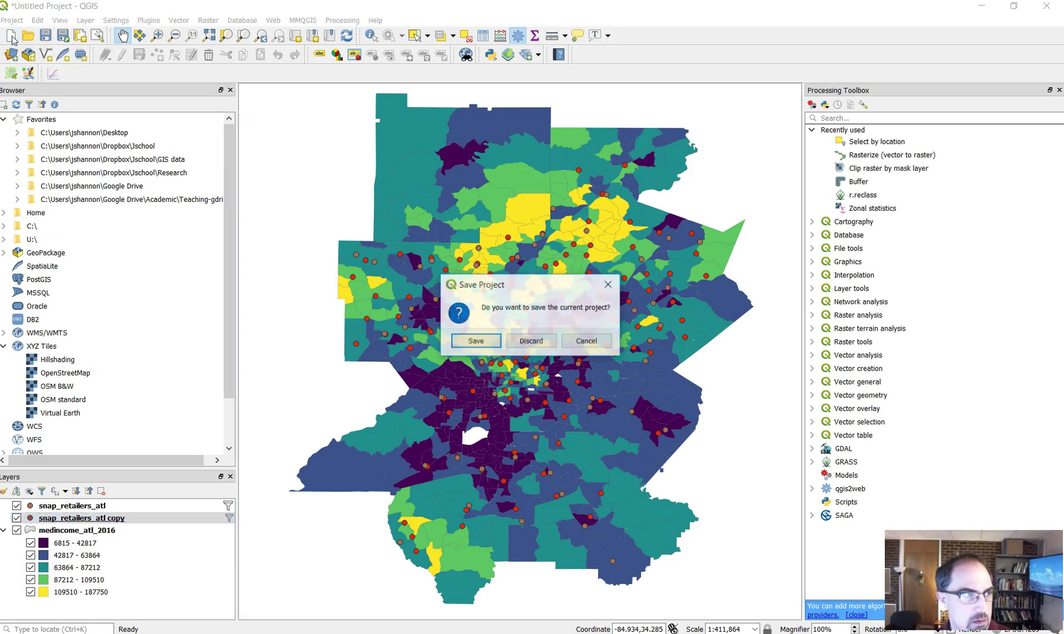
click(532, 341)
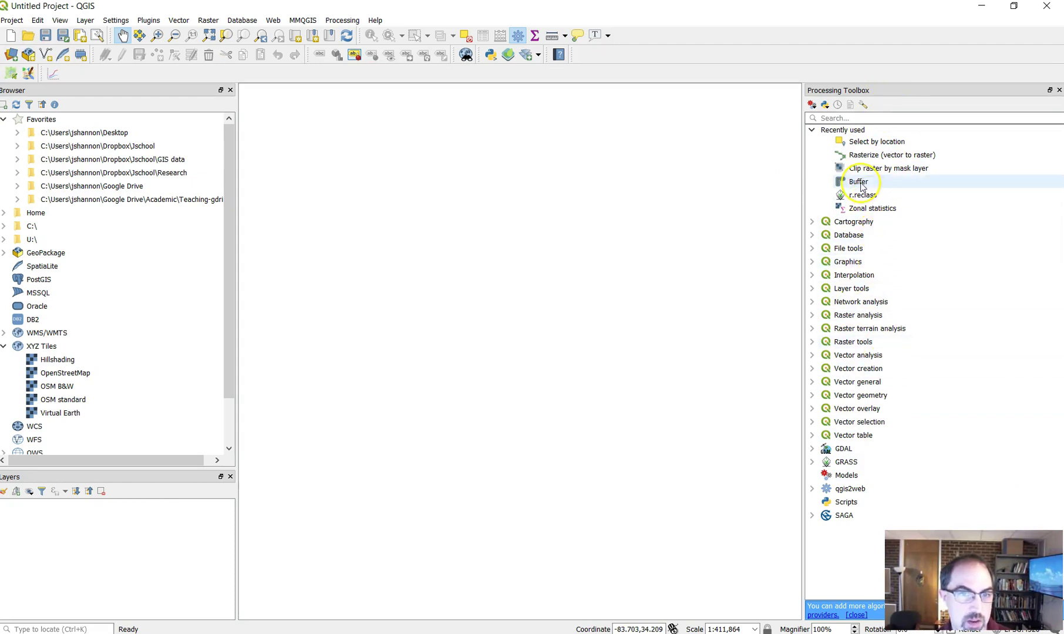
text(buffer)
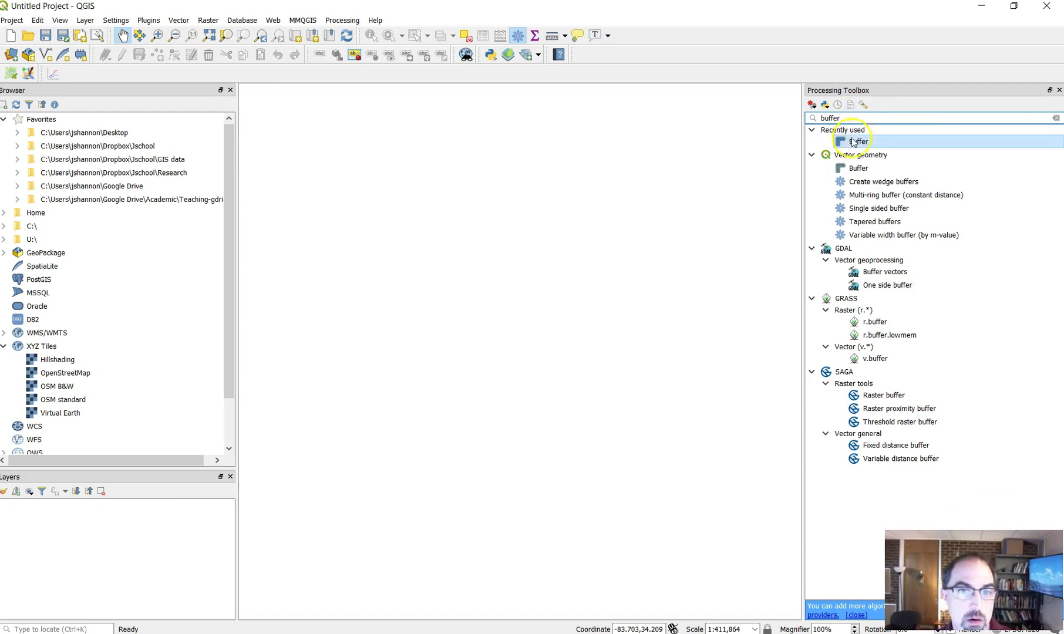
double_click(872, 146)
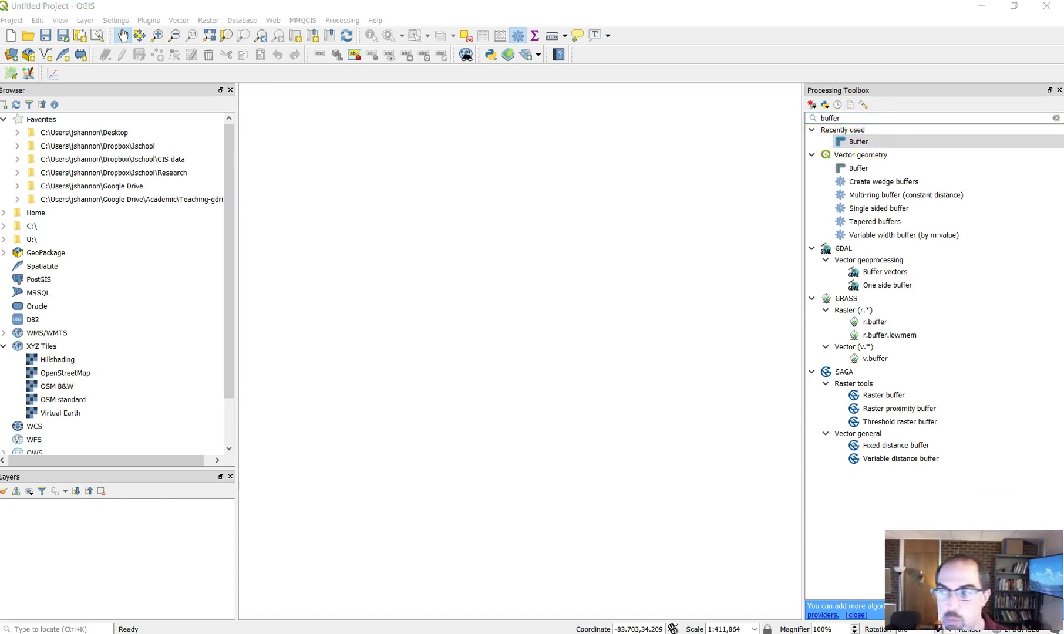
drag(618, 212, 736, 152)
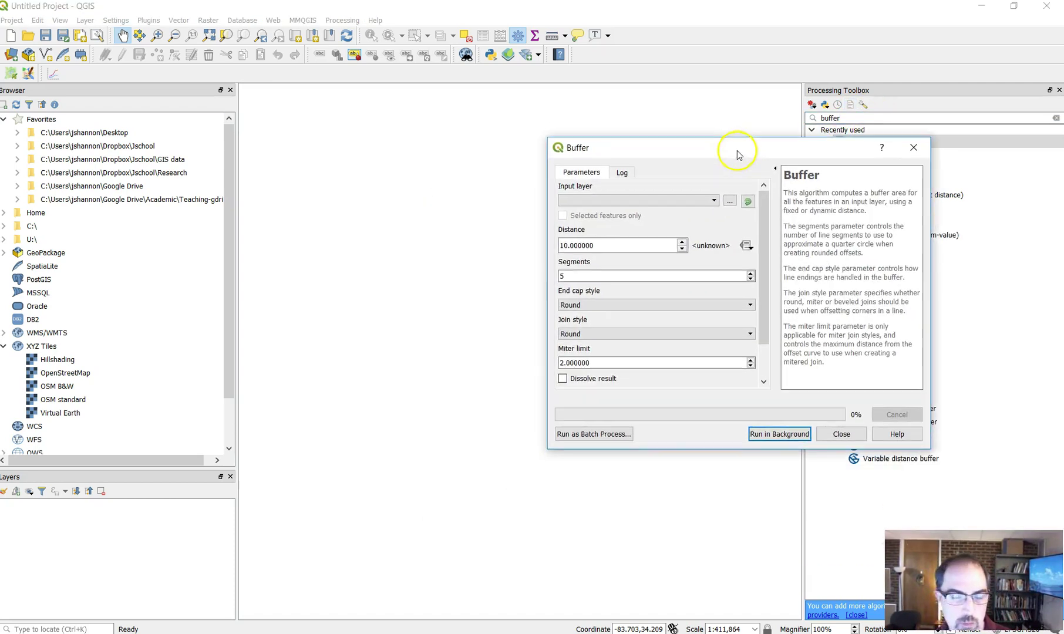
click(915, 149)
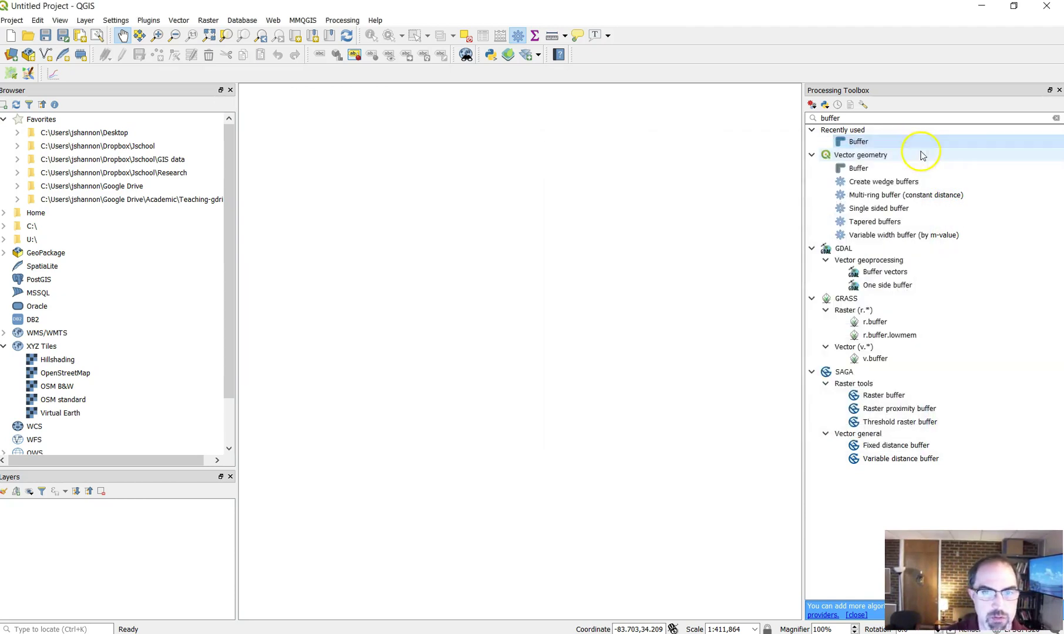
- Add the nlcd2011_atlanta_sm.tif raster to the project and select its layer
click(8, 54)
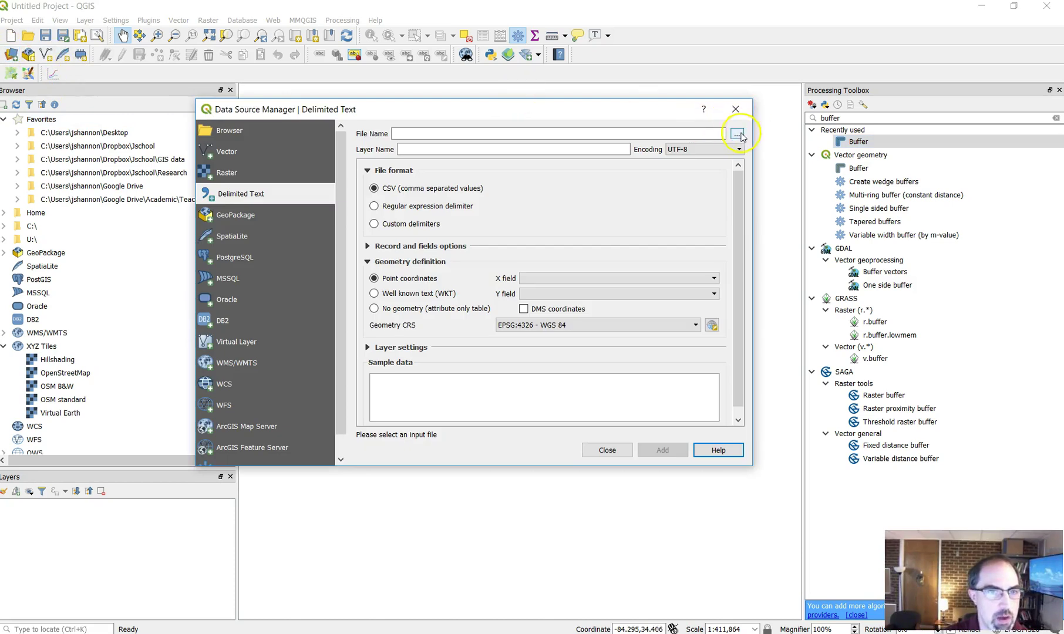
click(218, 175)
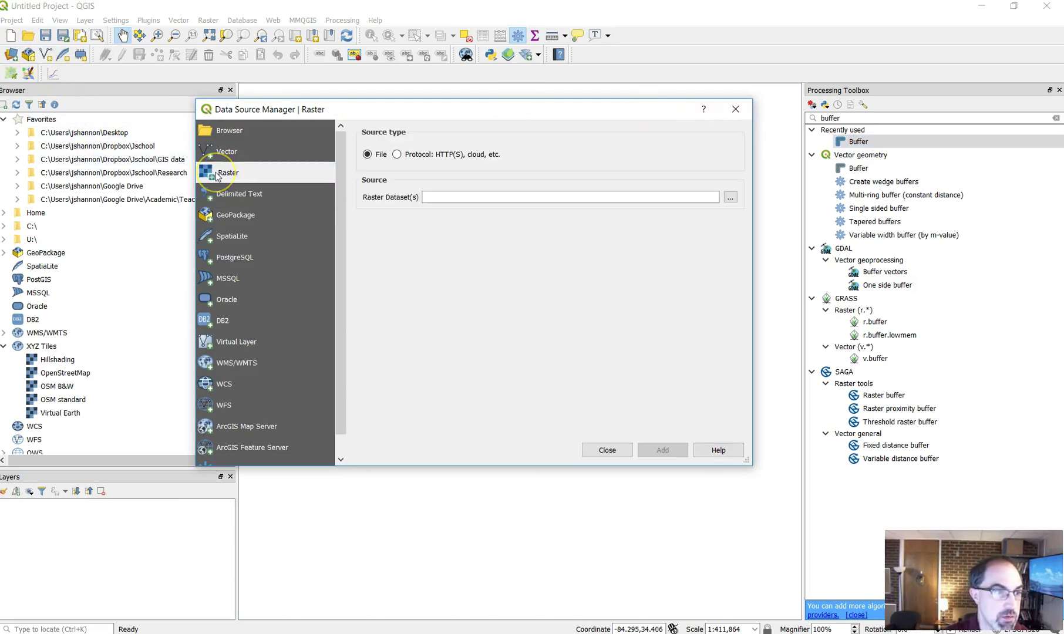
click(731, 197)
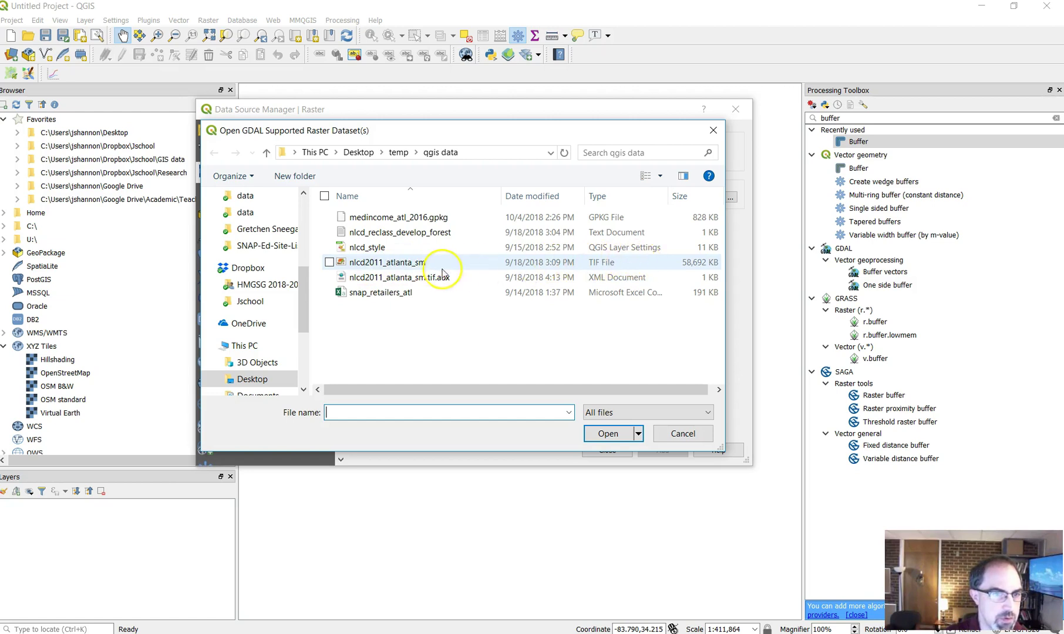
double_click(401, 267)
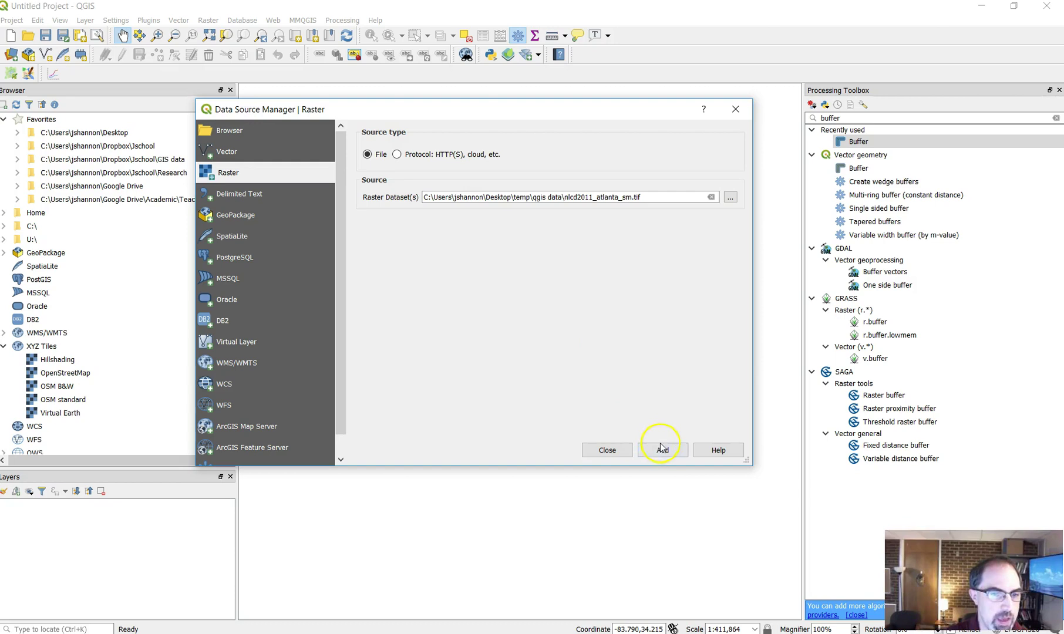
click(662, 451)
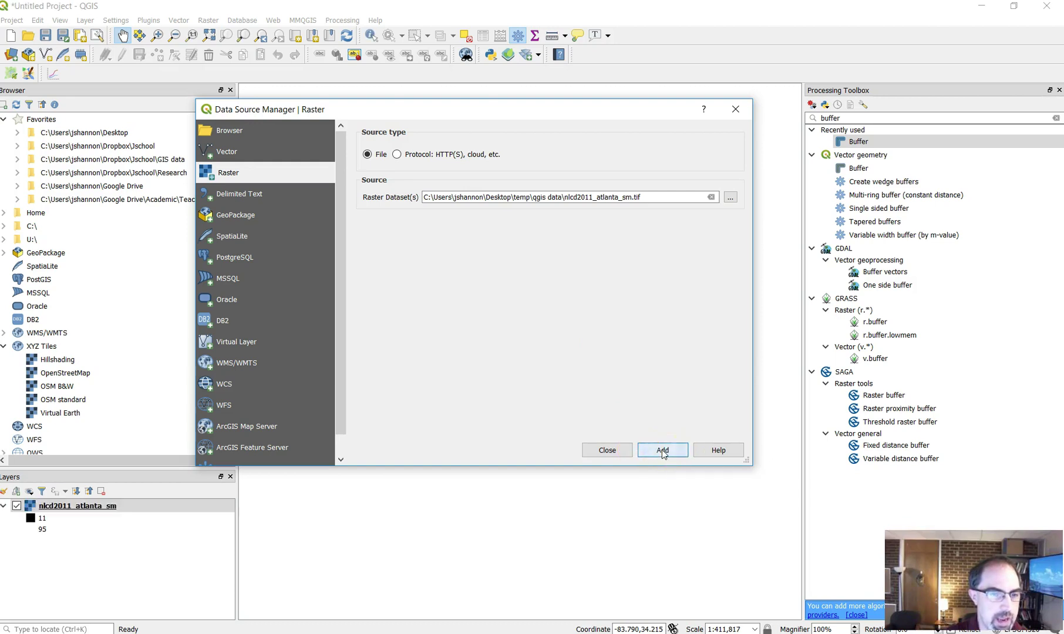
click(736, 110)
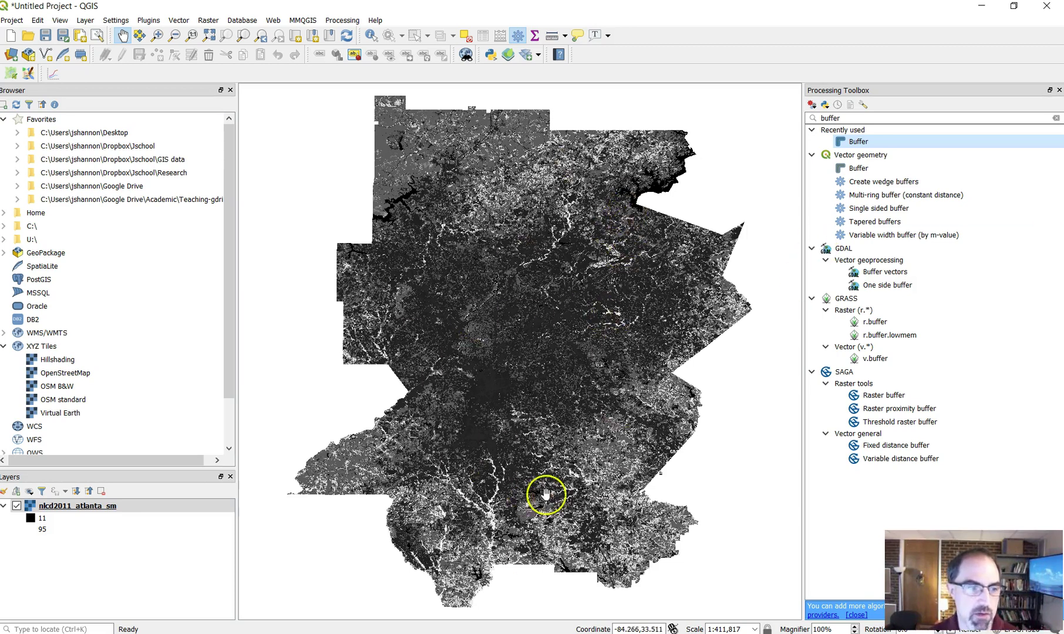
click(167, 511)
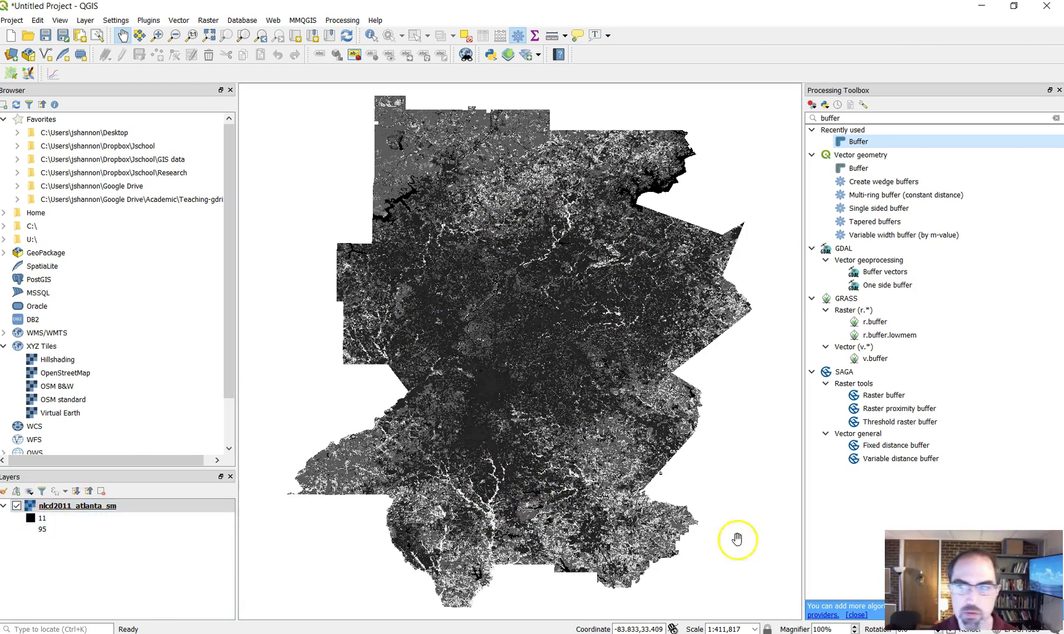
- Look up the MRLC NLCD 2011 legend in a new Chrome tab, then return to QGIS
key(alt+Tab)
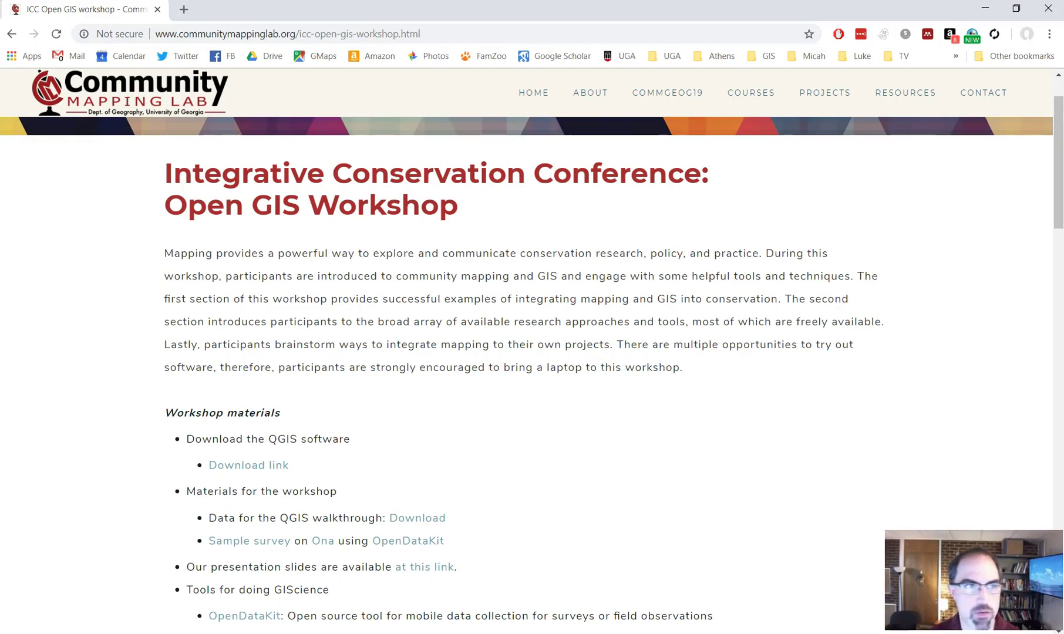
click(185, 16)
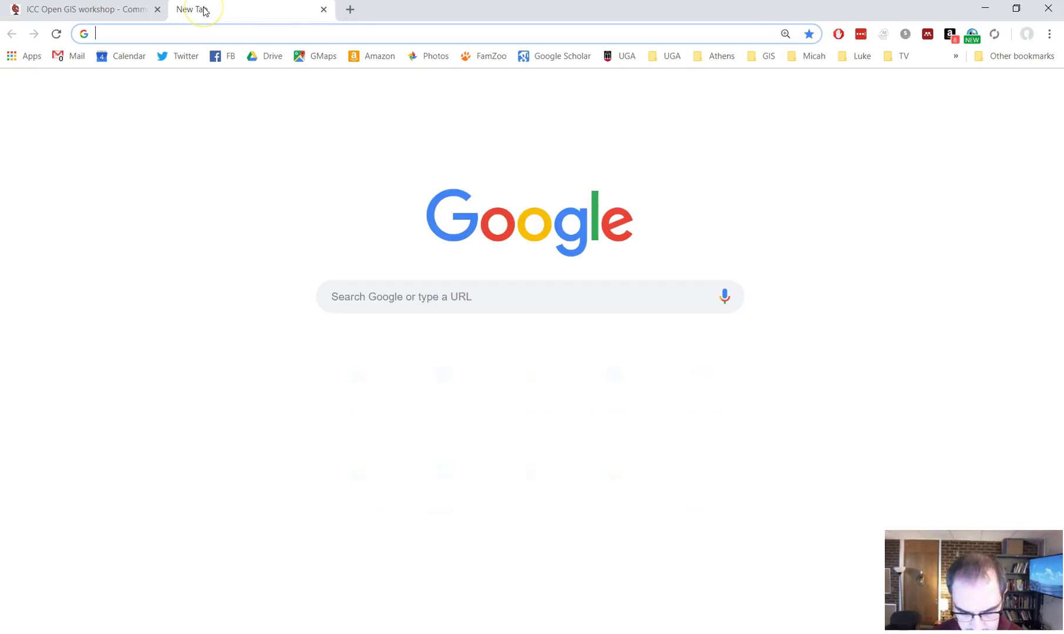
text(nlcd)
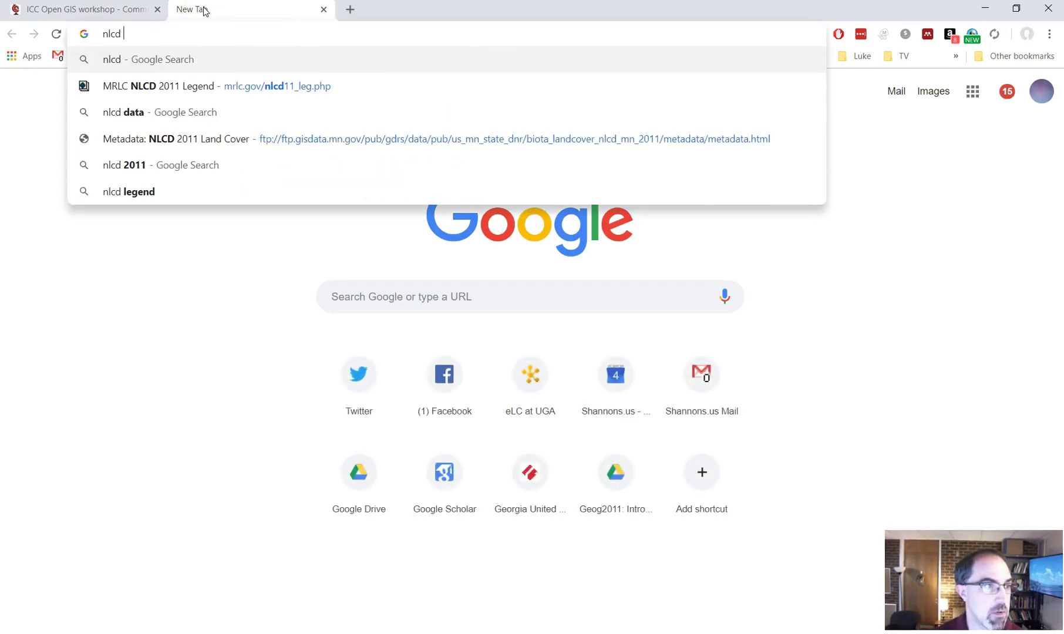
key(Down)
key(Return)
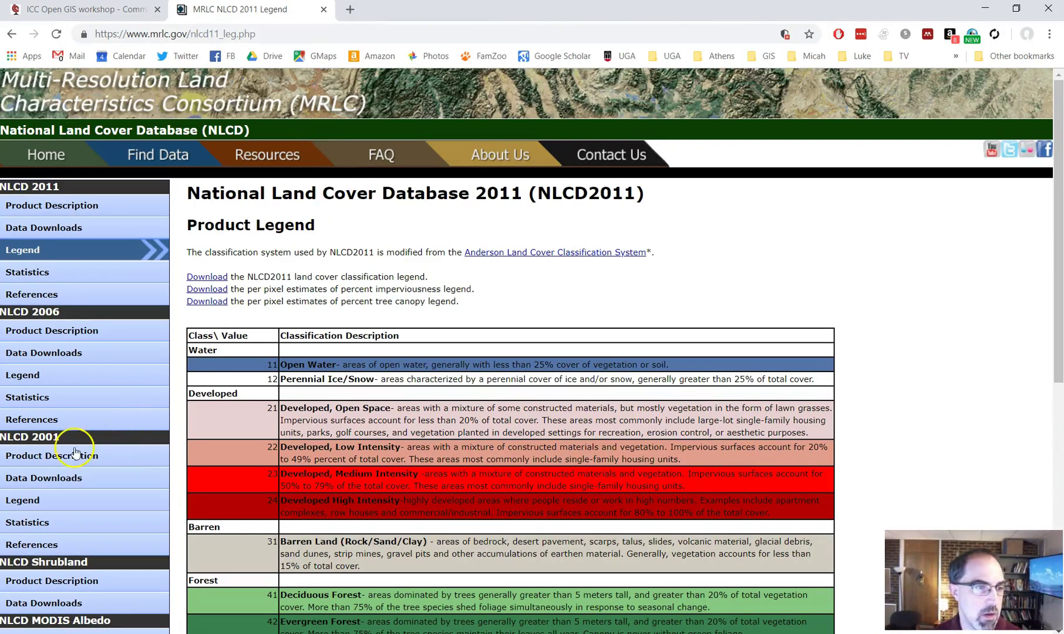
scroll(346, 389, down, 3)
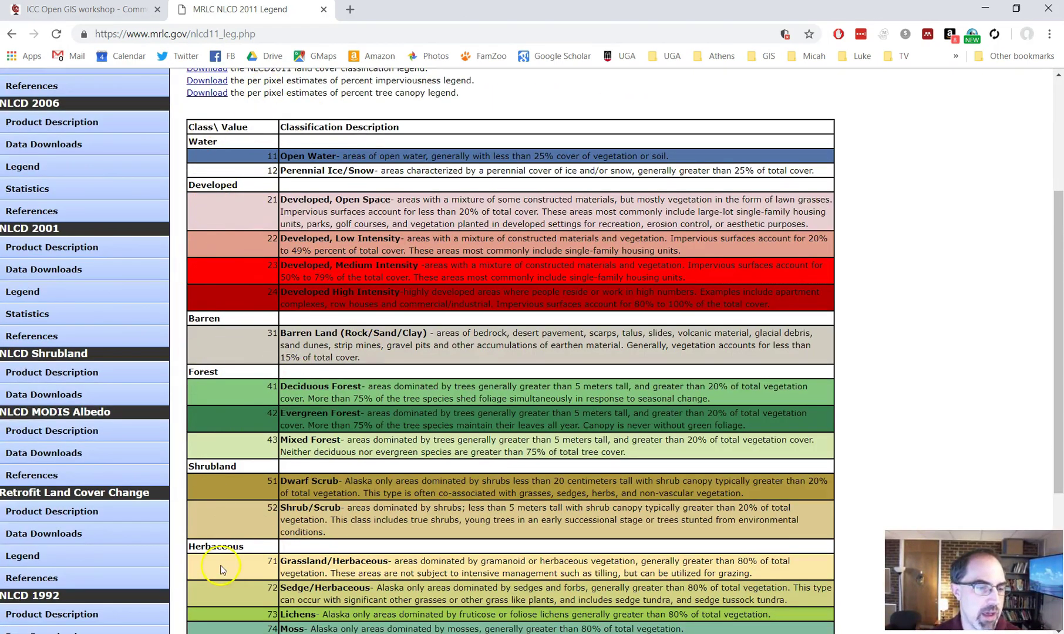
key(alt+Tab)
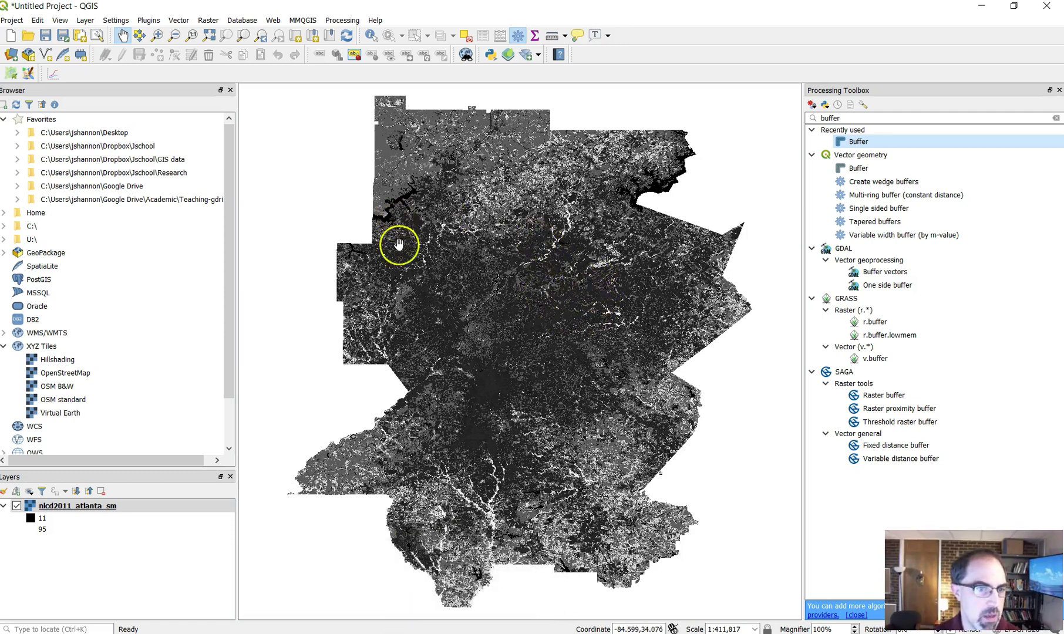
- Open the Symbology properties of the nlcd2011_atlanta_sm layer
click(81, 508)
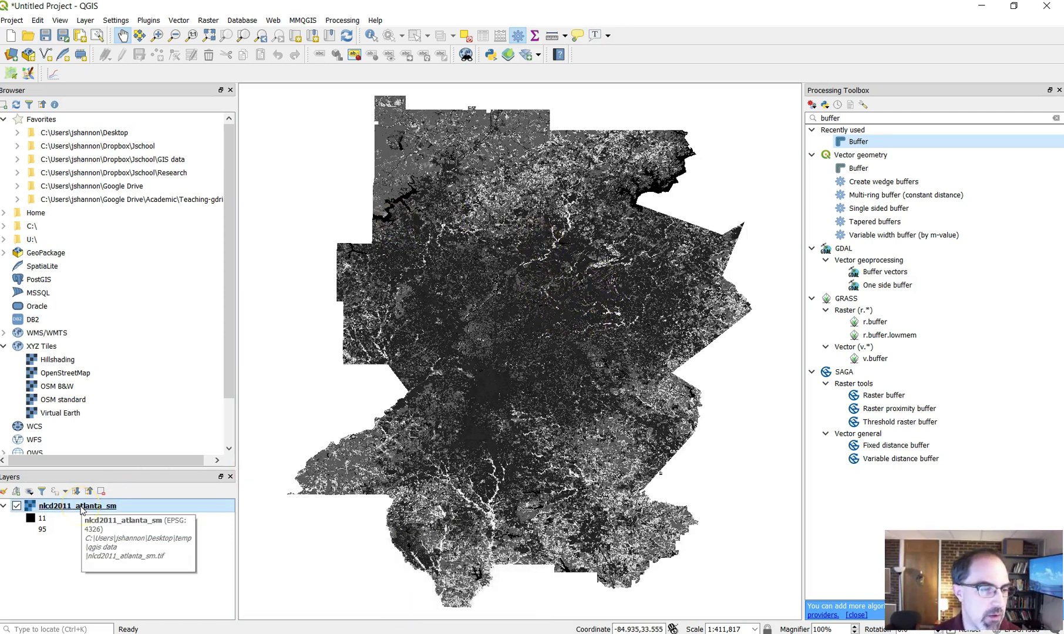
right_click(81, 509)
click(130, 499)
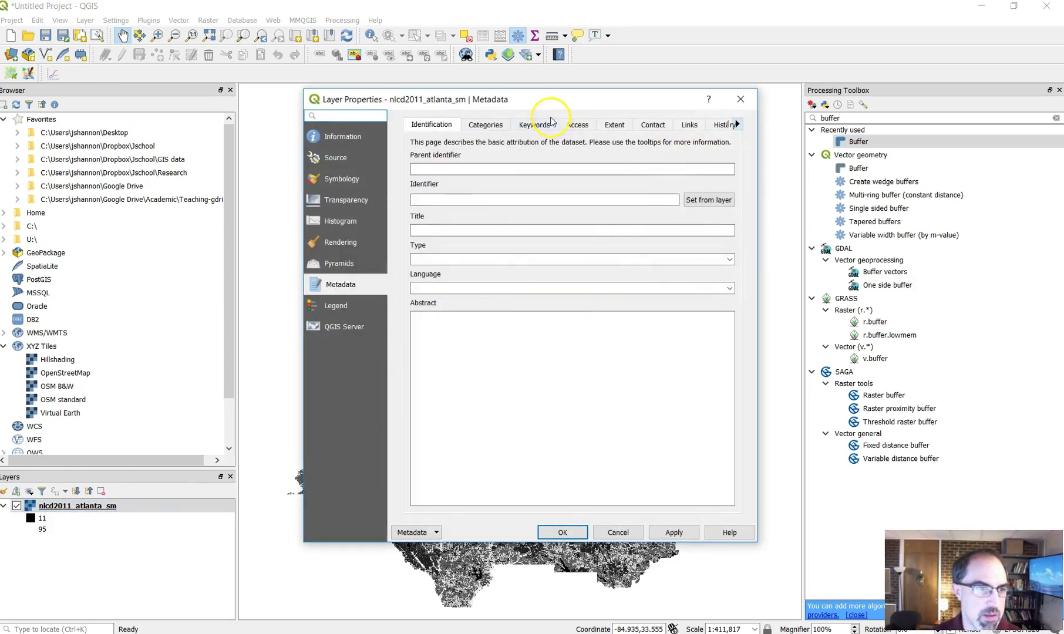
click(350, 180)
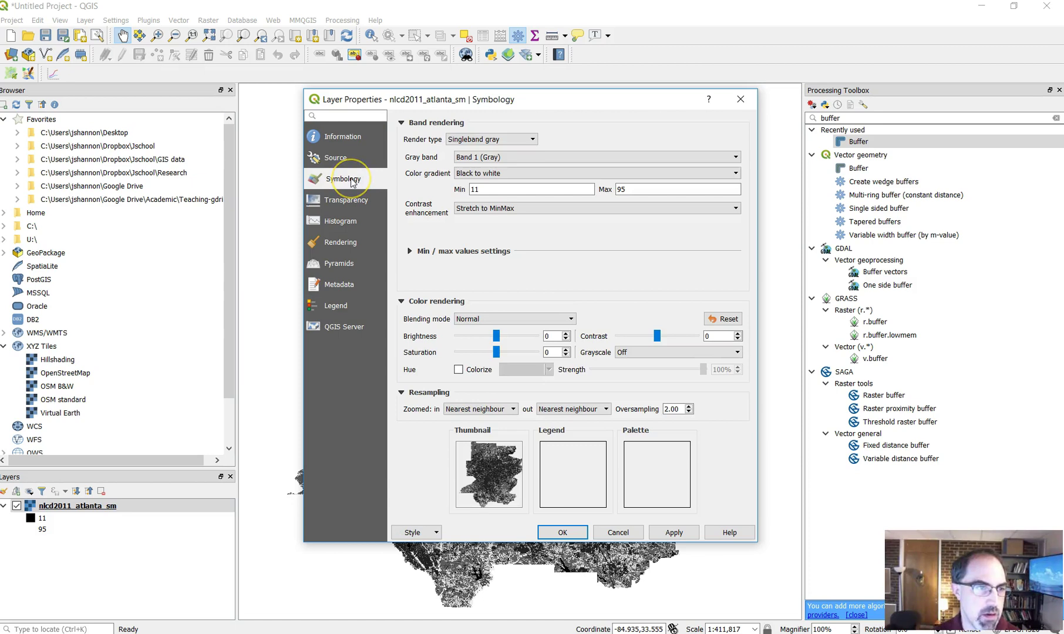
- Load nlcd_style.qml from Desktop\temp\qgis data as the layer's style
click(418, 533)
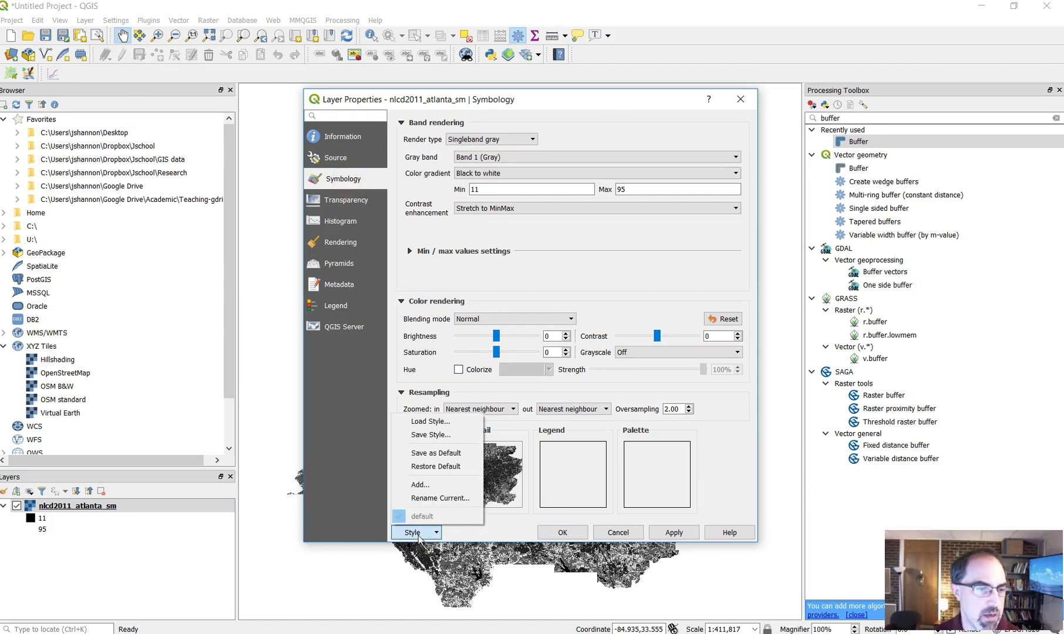
click(464, 427)
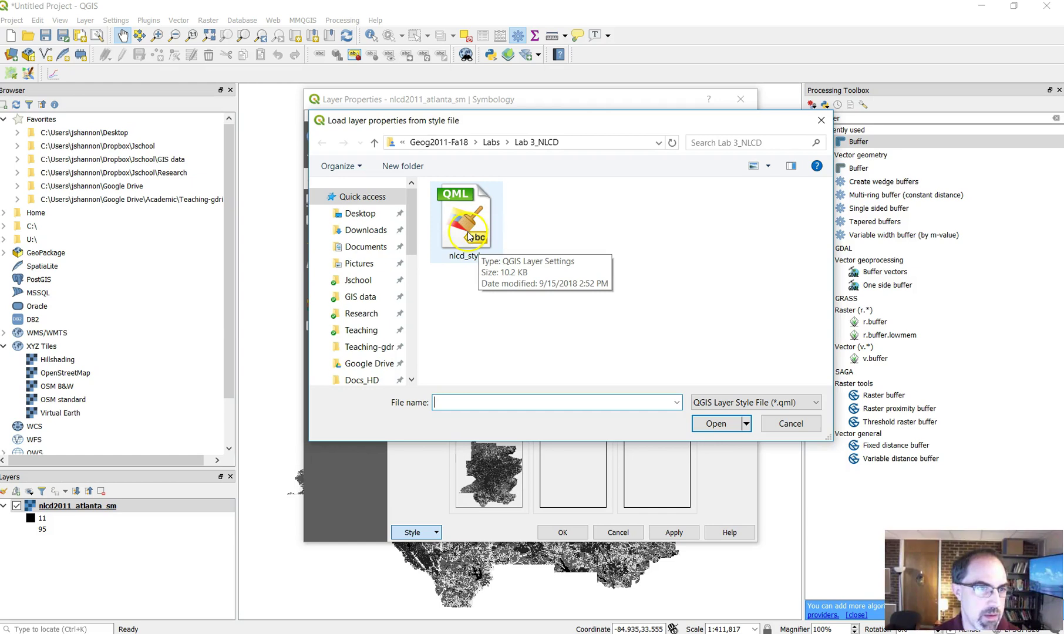
click(367, 216)
double_click(486, 222)
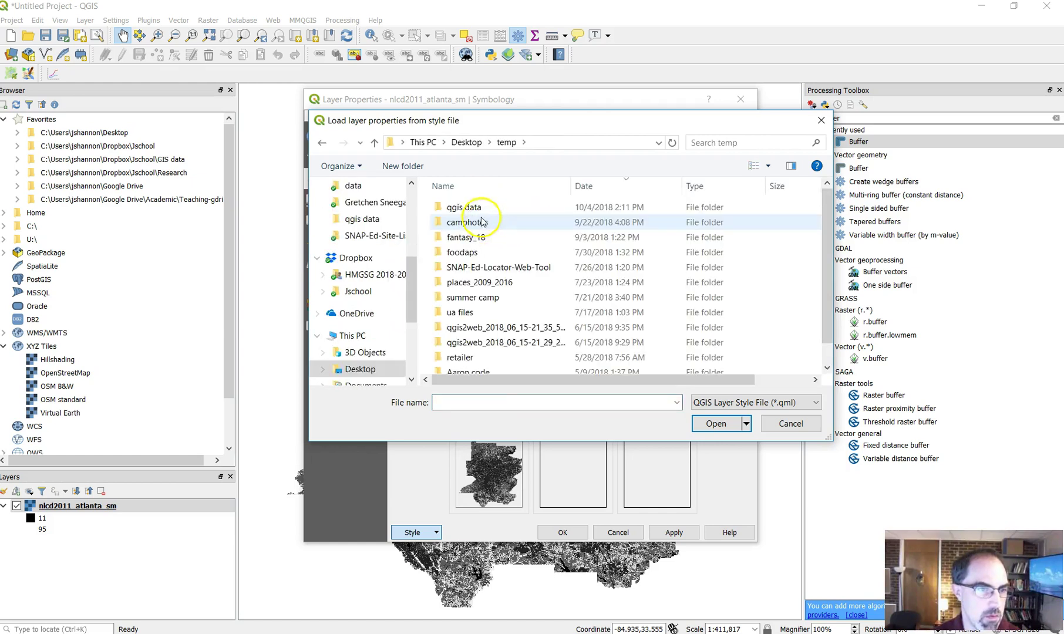
double_click(473, 209)
click(486, 213)
double_click(486, 215)
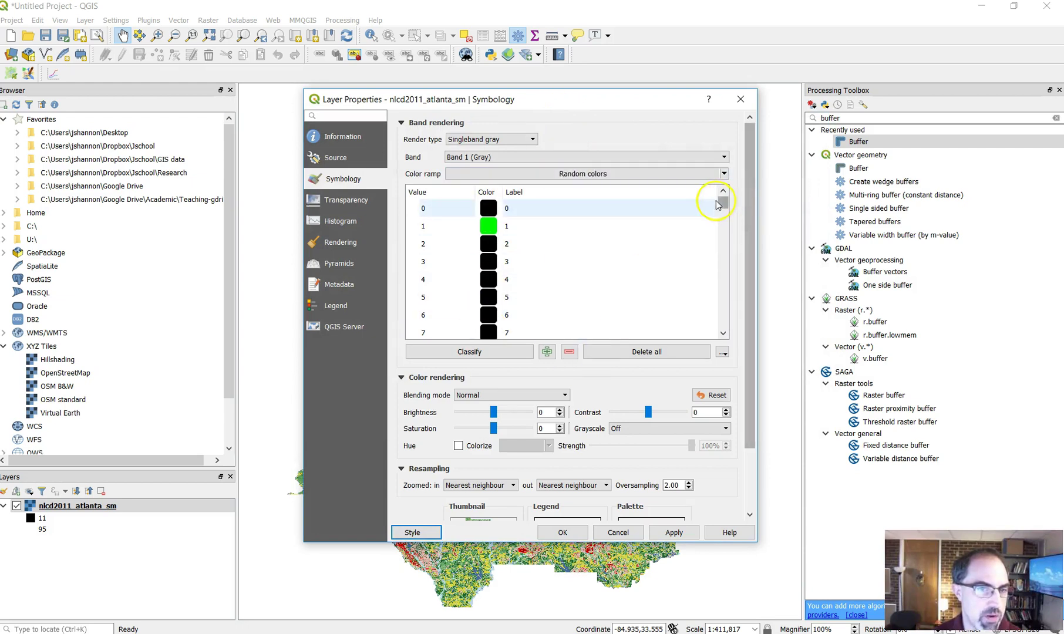
drag(723, 202, 726, 251)
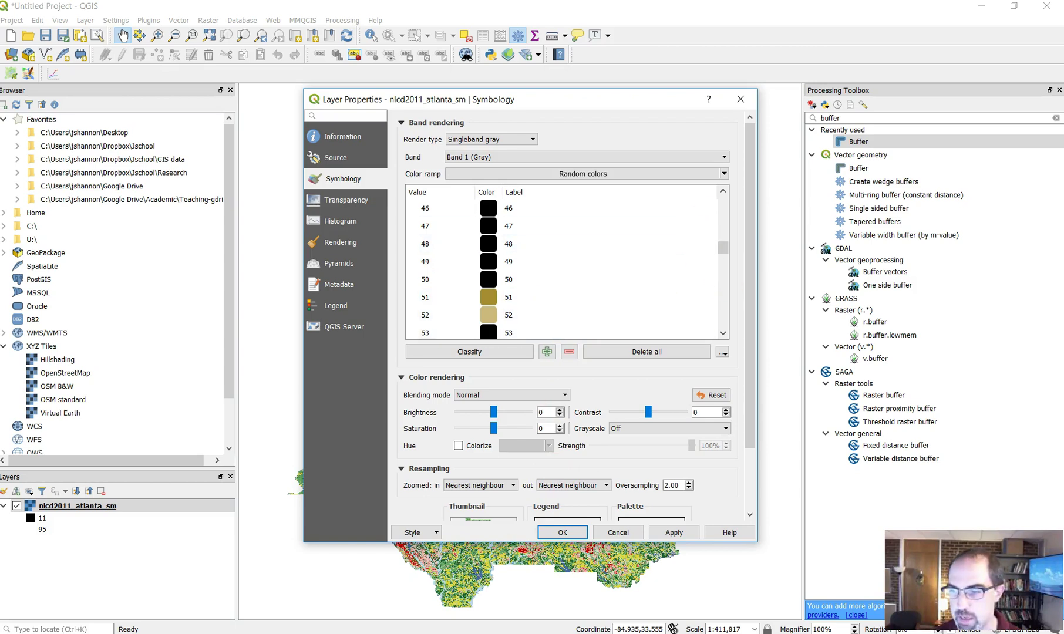
- Compare the loaded colours against the NLCD legend in the browser, then return to QGIS
key(alt+Tab)
scroll(711, 476, down, 6)
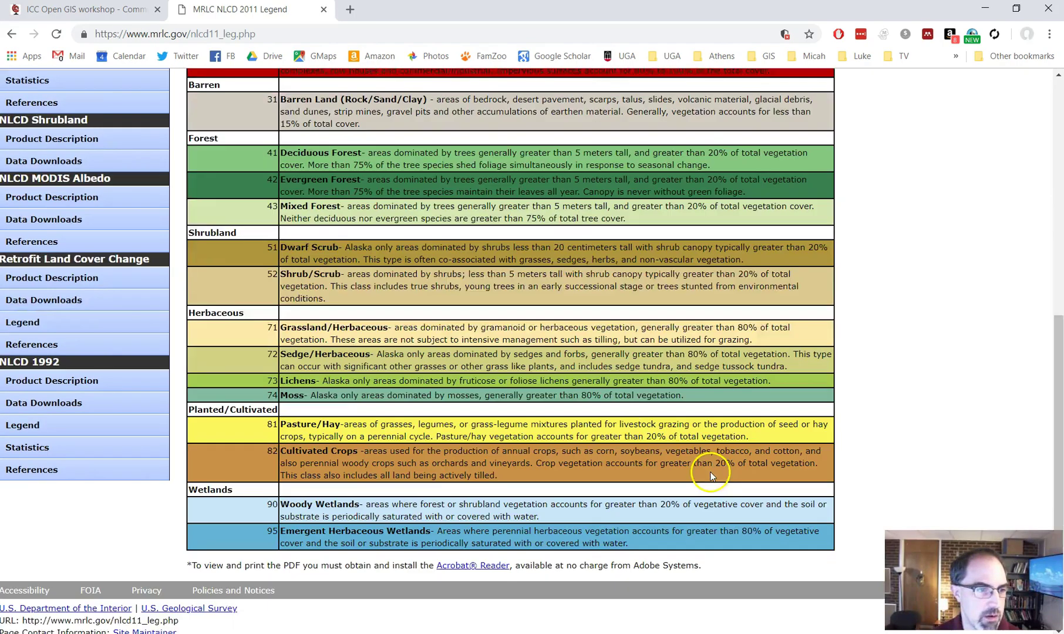
scroll(711, 476, up, 3)
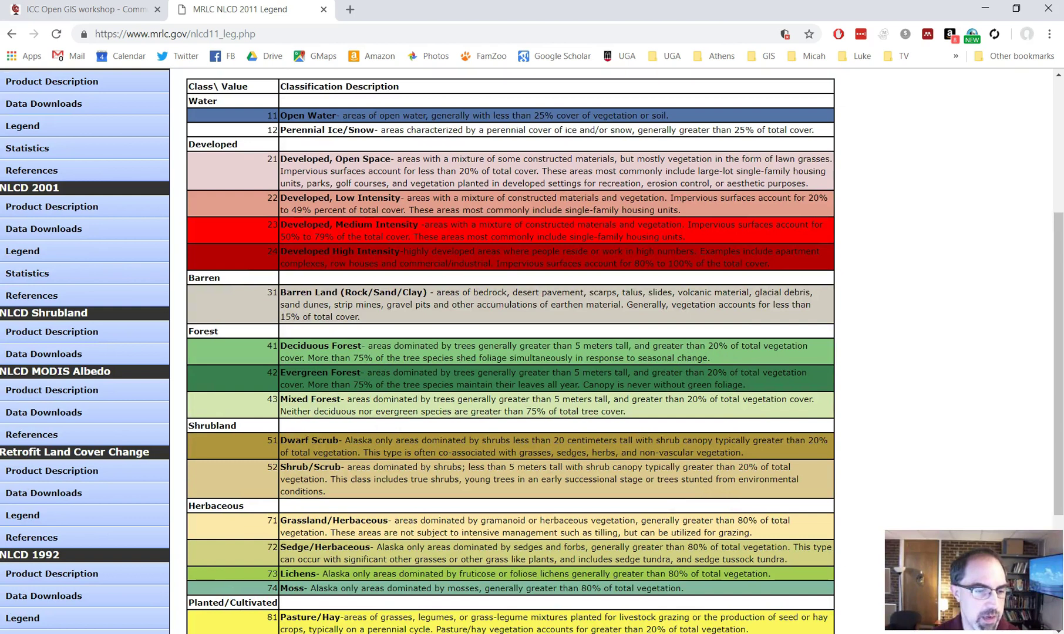
key(alt+Tab)
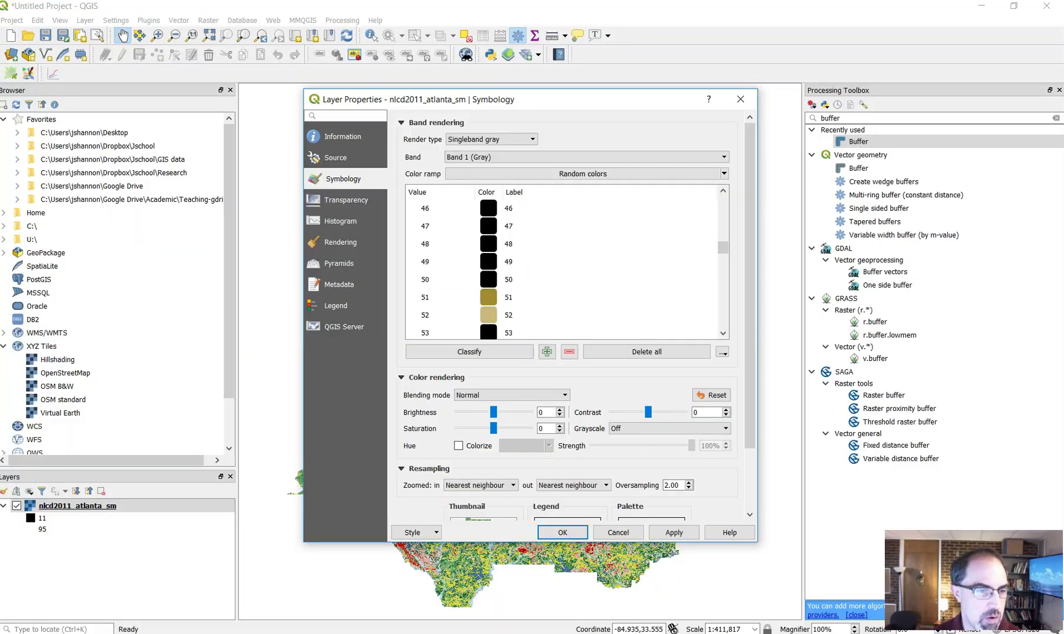
- Apply the NLCD colours to nlcd2011_atlanta_sm, expand its class legend, and centre the whole raster
click(563, 532)
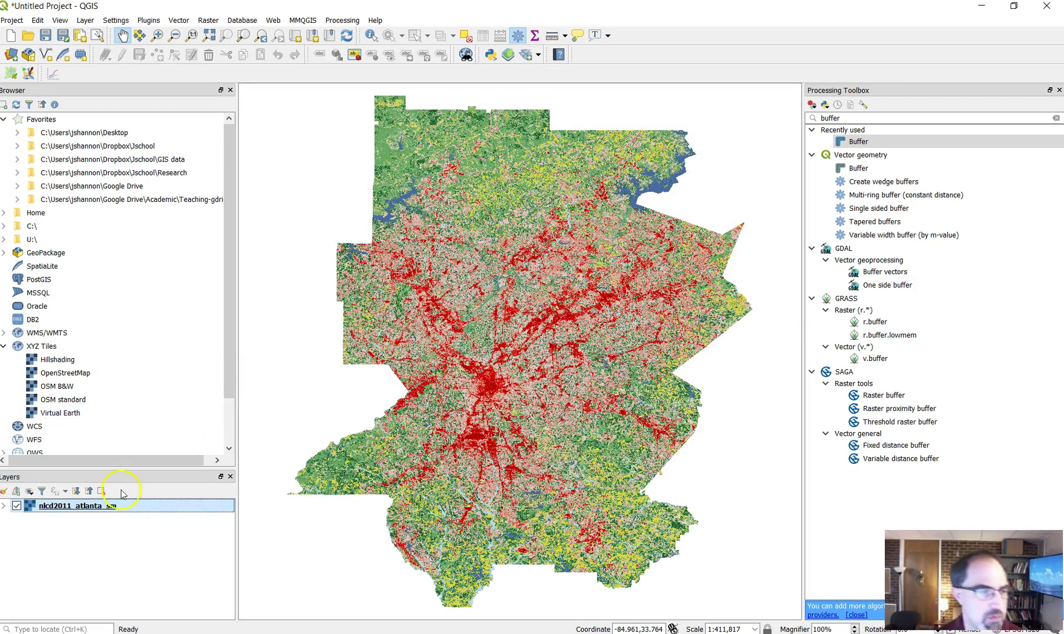
click(4, 507)
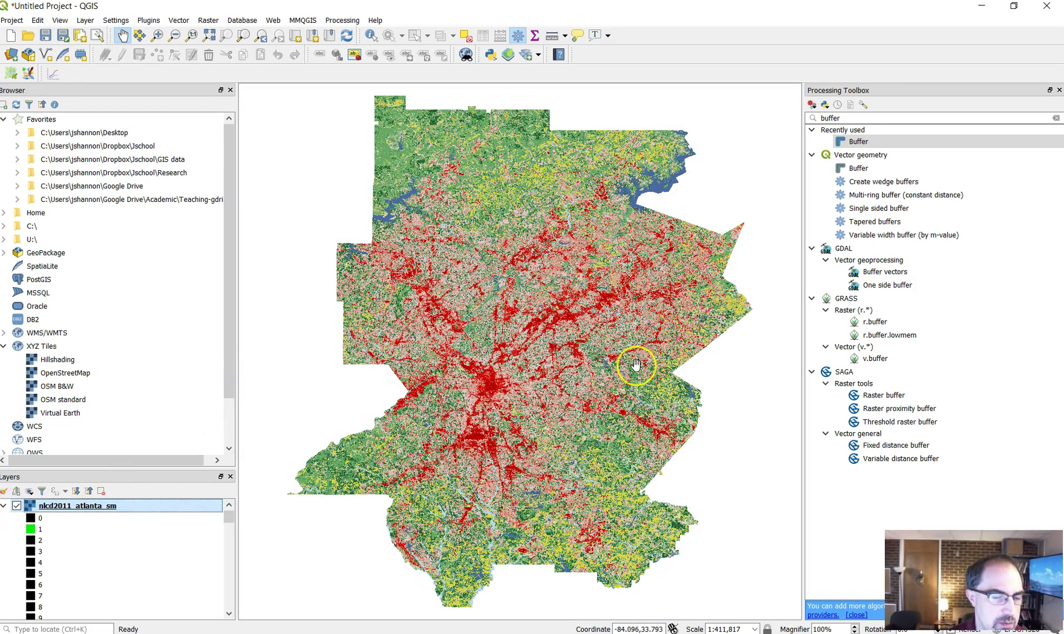
scroll(572, 386, up, 1)
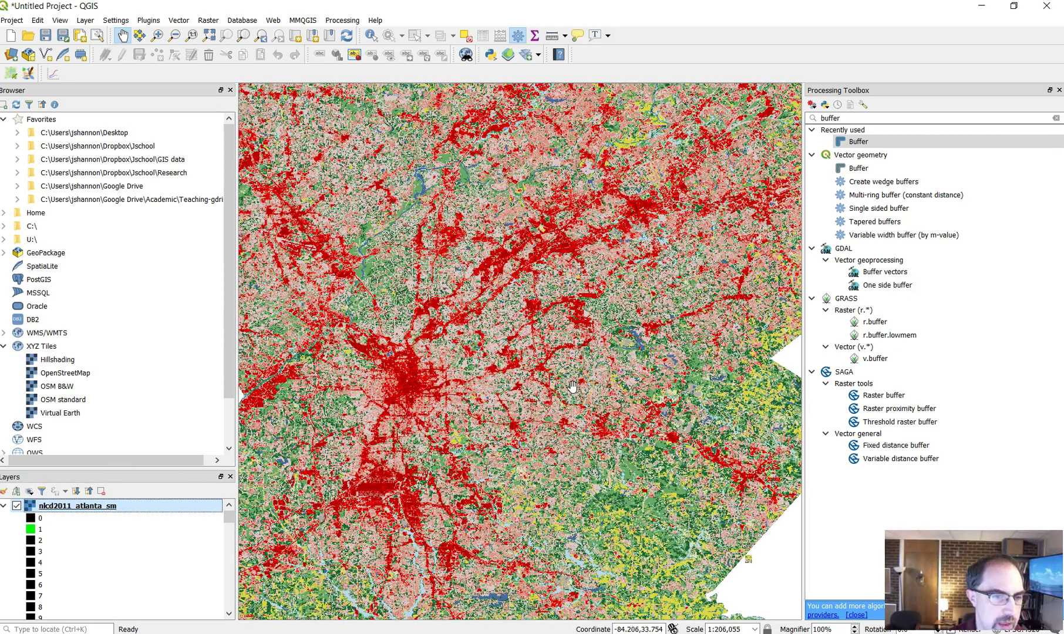
scroll(573, 386, down, 1)
scroll(572, 386, up, 1)
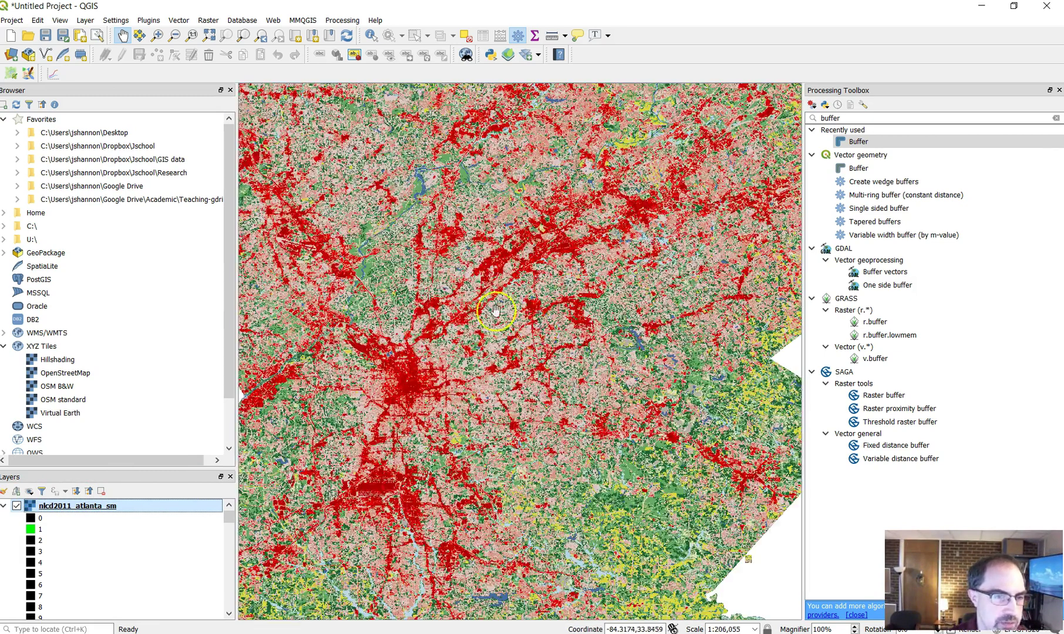
click(524, 231)
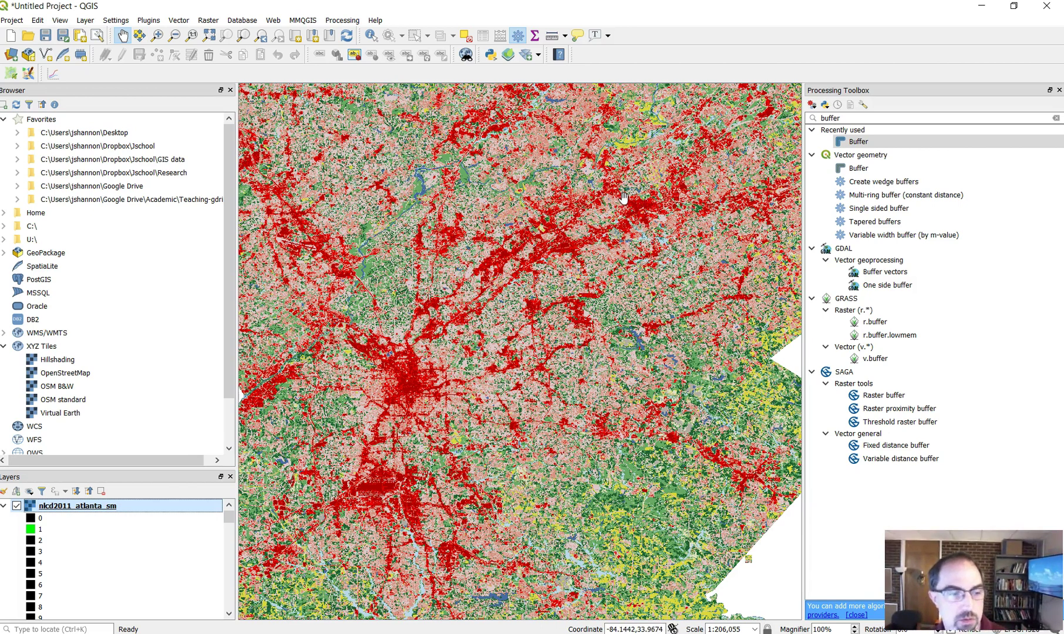
scroll(551, 345, down, 1)
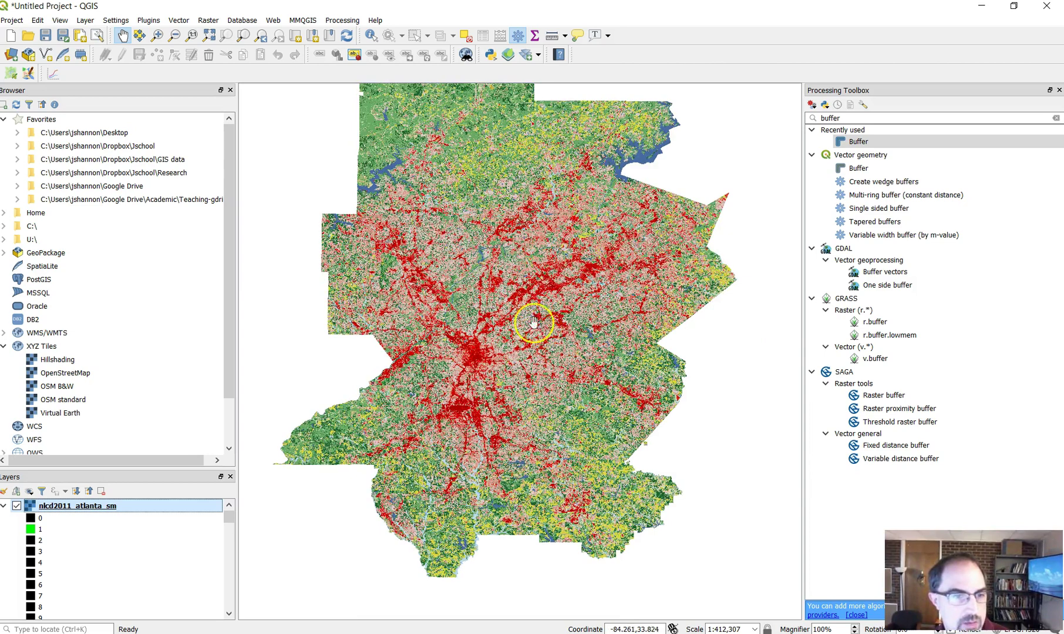
mouse_move(527, 314)
mouse_down()
mouse_move(545, 358)
mouse_move(519, 307)
mouse_up()
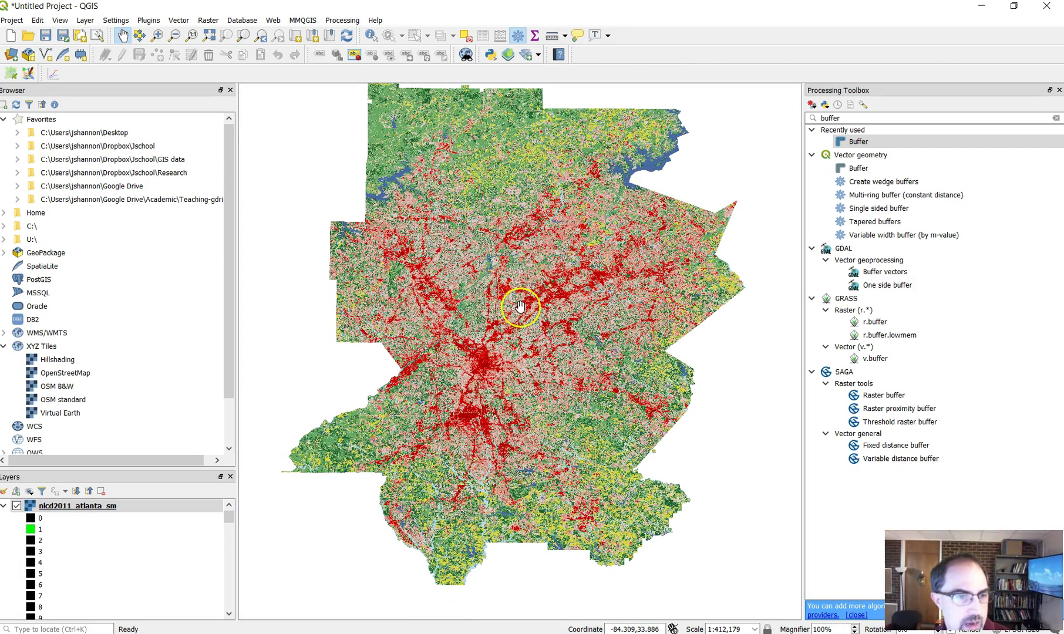
- Zoom and pan the map in closer toward Atlanta
right_click(105, 507)
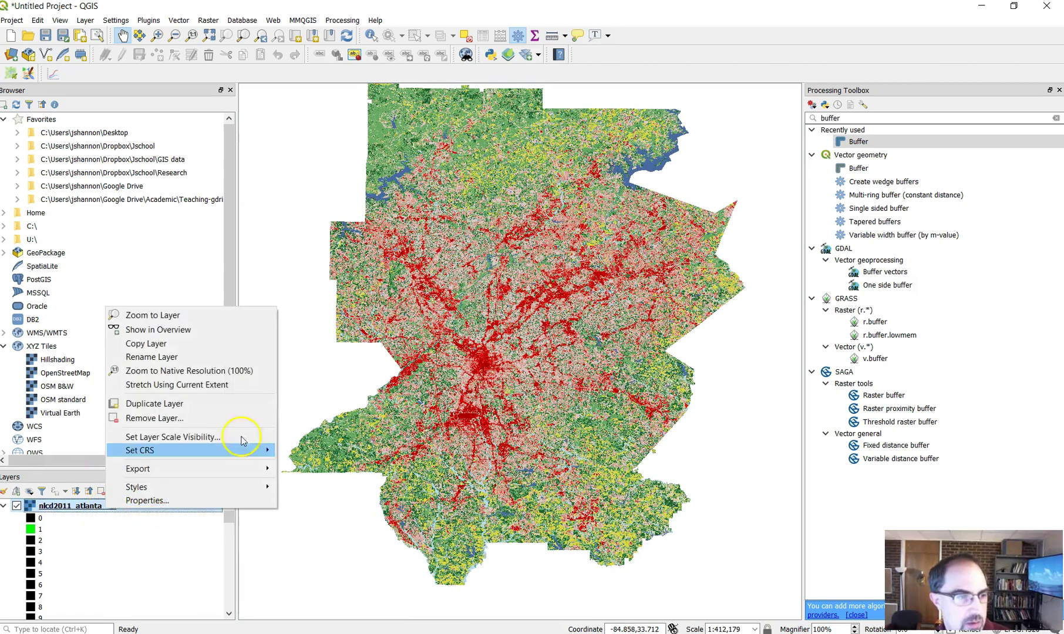
click(279, 134)
drag(279, 134, 365, 199)
scroll(450, 329, up, 4)
drag(692, 405, 590, 379)
scroll(589, 379, up, 3)
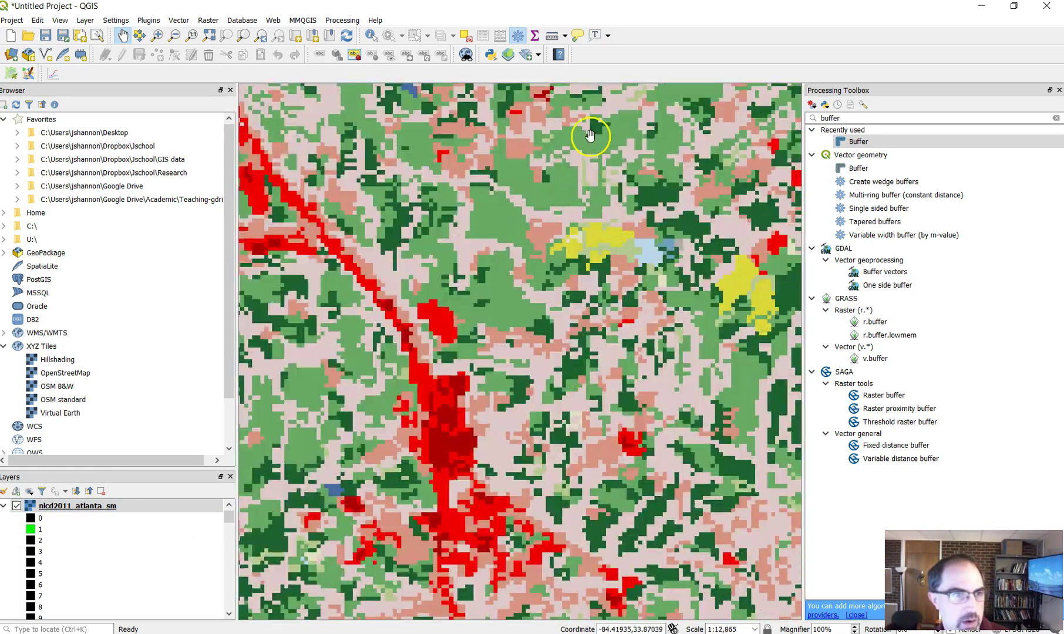
- Identify a yellow pixel as Band 1 value 81, confirming Pasture/Hay in the NLCD legend
click(371, 36)
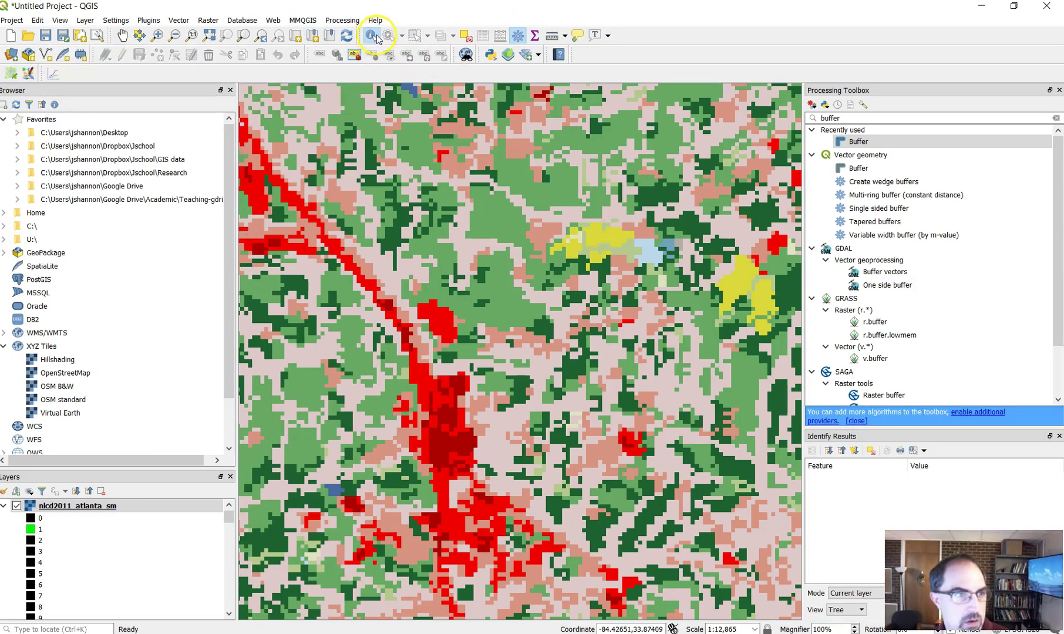
click(624, 241)
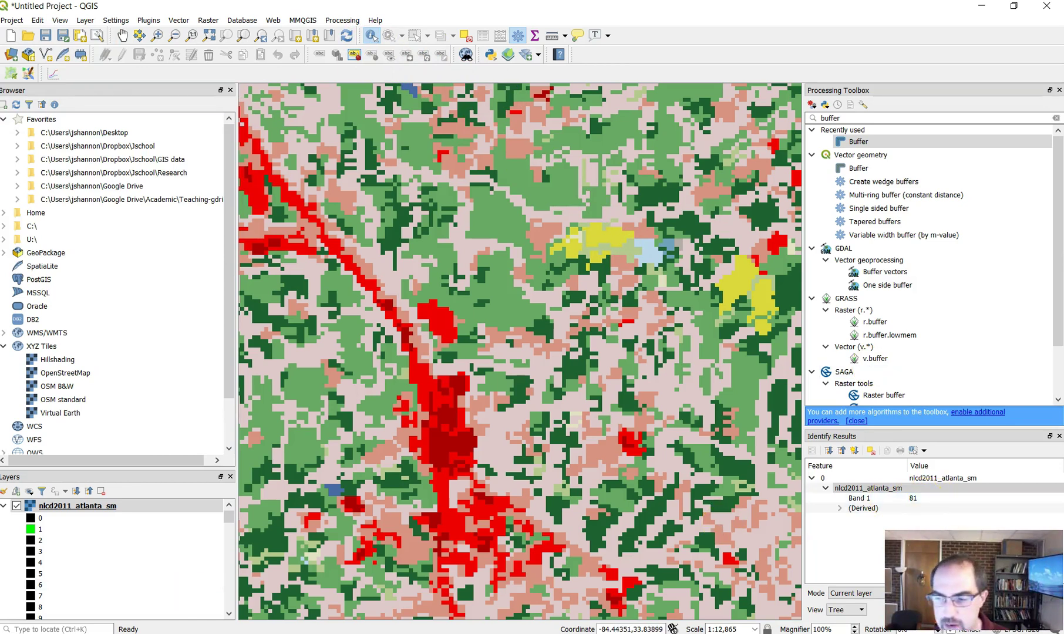
key(alt+Tab)
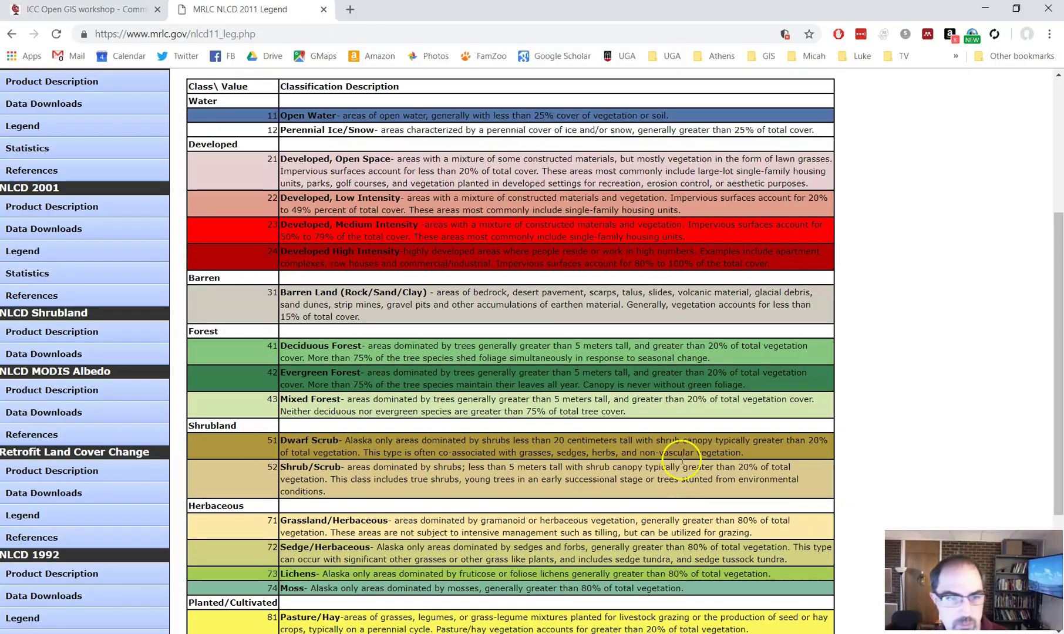
scroll(332, 376, down, 4)
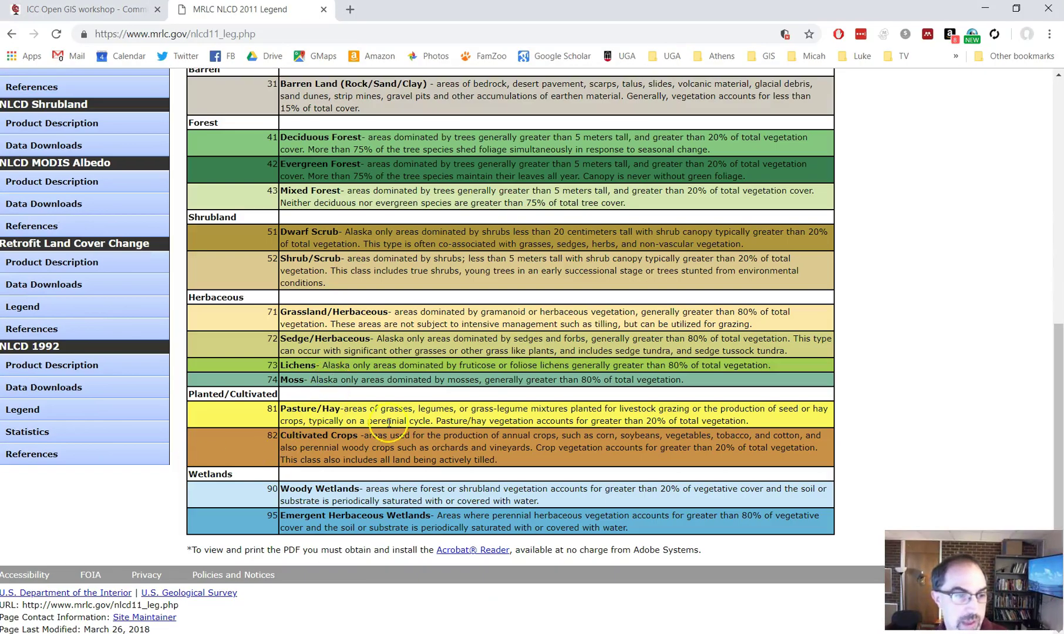
click(985, 9)
scroll(631, 250, up, 1)
scroll(631, 249, down, 1)
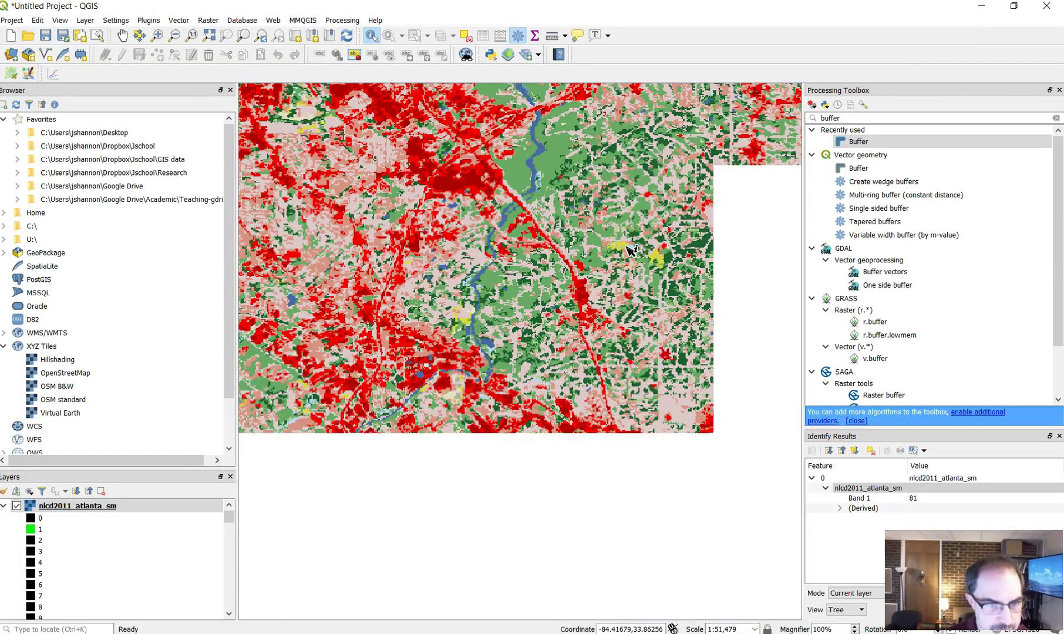
scroll(640, 254, down, 1)
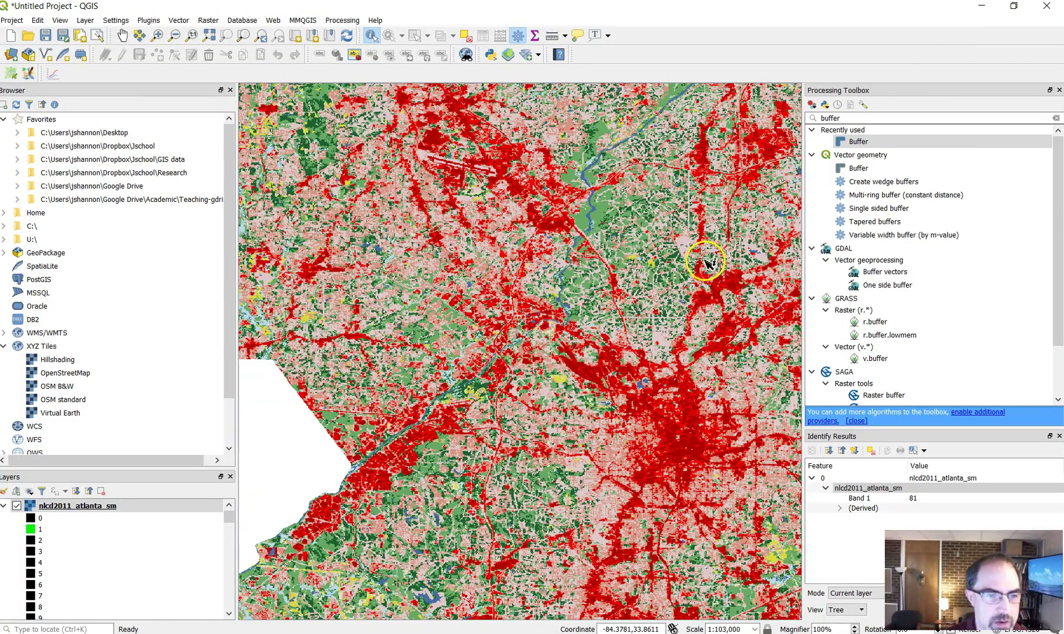